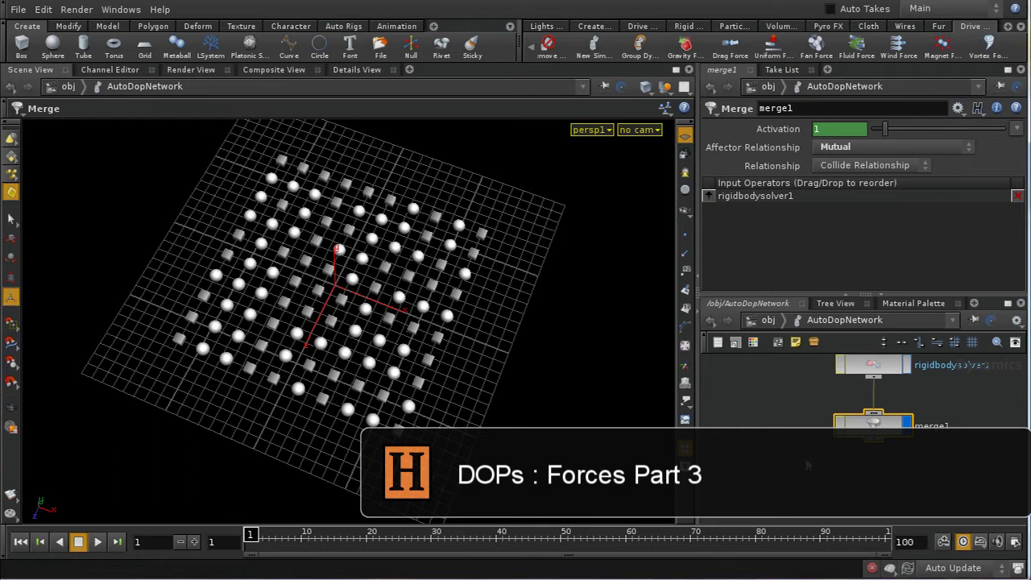
At the object level, create a metaball at the origin and set its radius to 4 on all three axes
key(f)
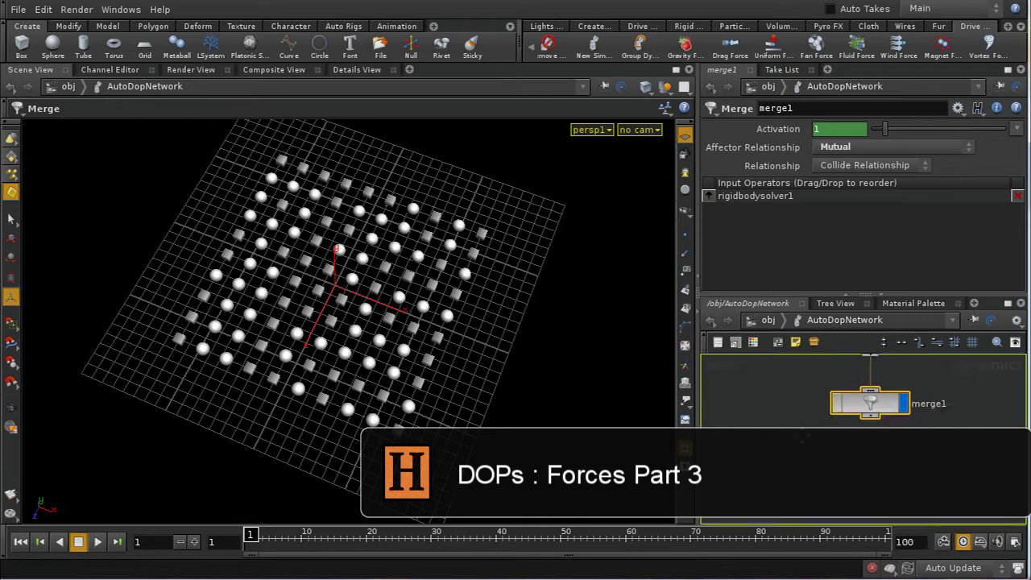
click(769, 320)
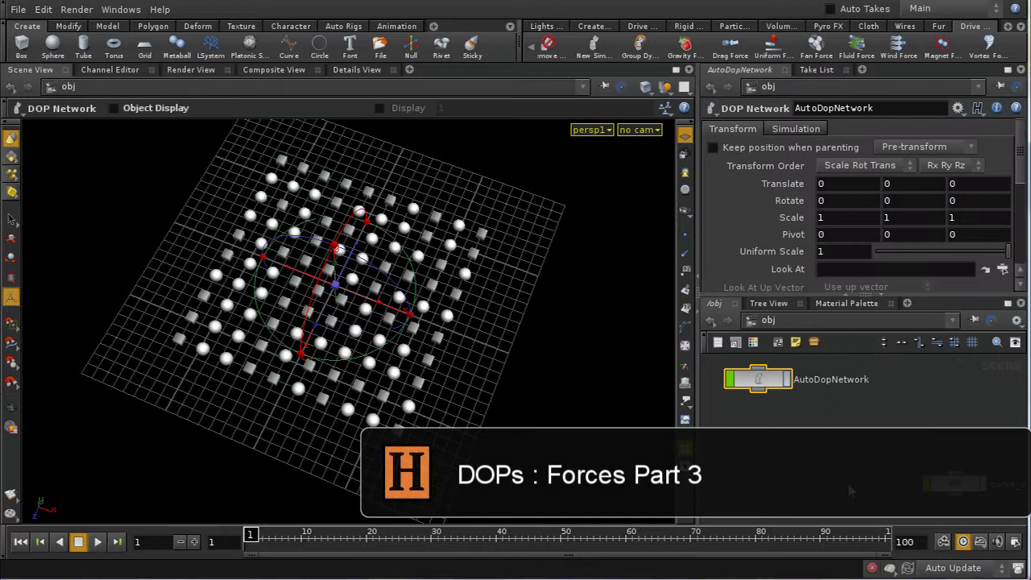
click(177, 46)
key(Return)
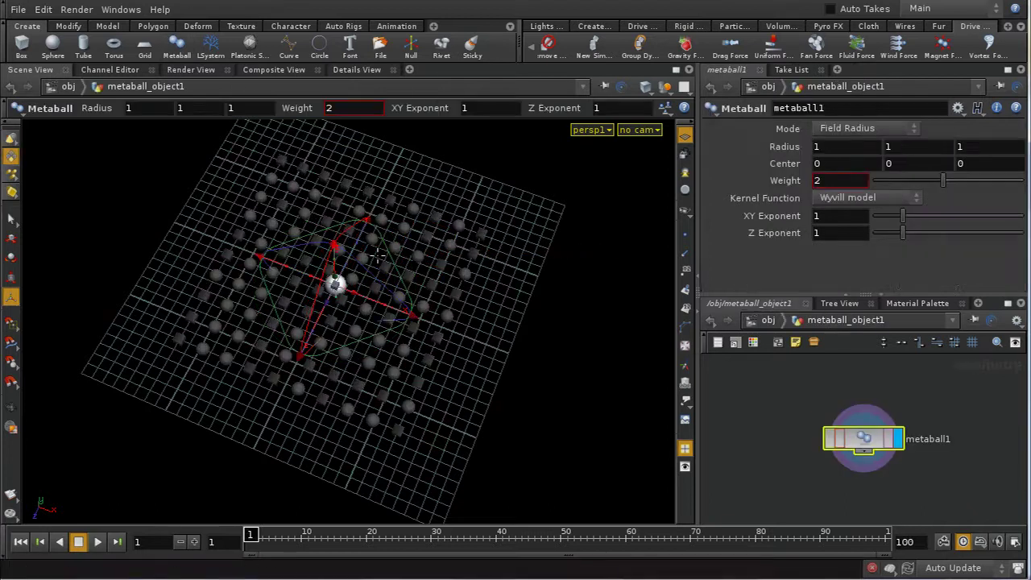
middle_drag(779, 147, 804, 122)
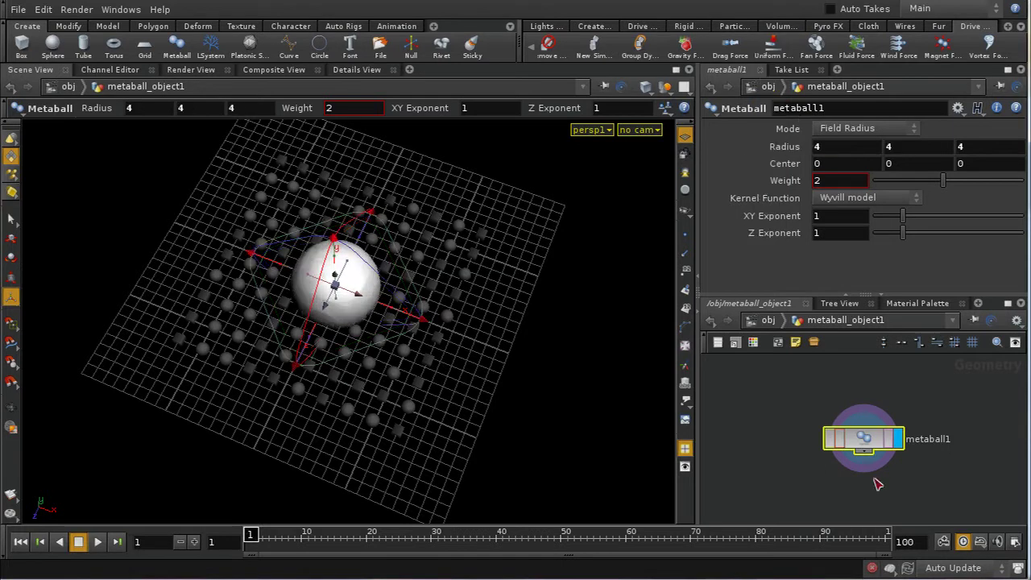
Add a Magnet Force to all boxes and spheres using the metaball as its force object, and move the sopgeo1 node beside merge1
click(767, 321)
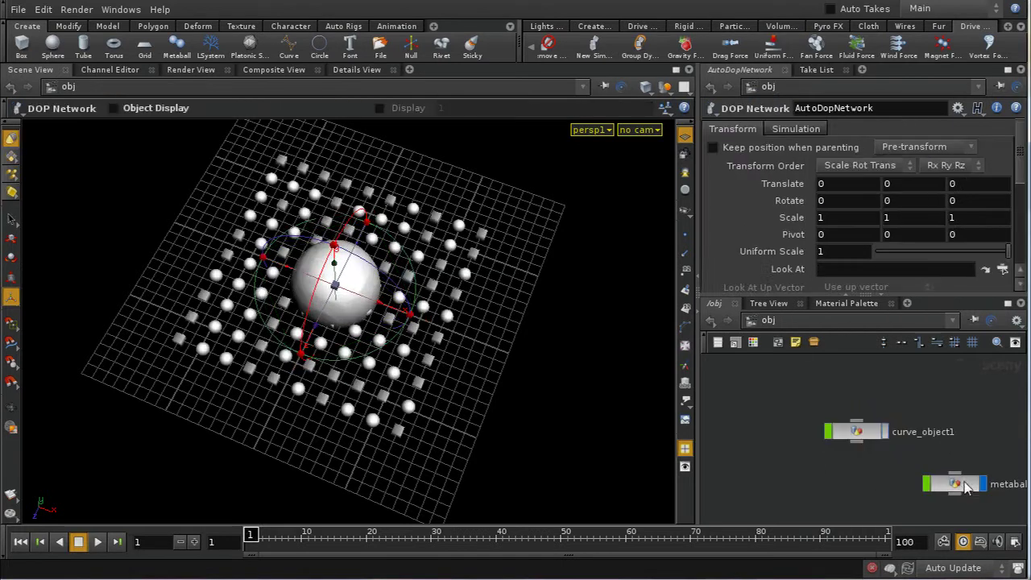
middle_drag(975, 436, 896, 416)
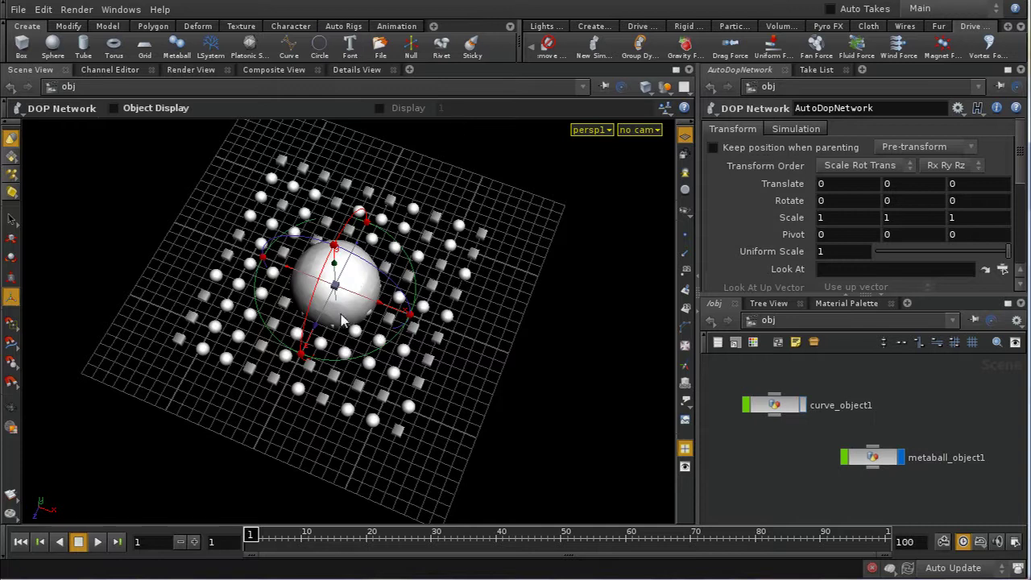
click(942, 47)
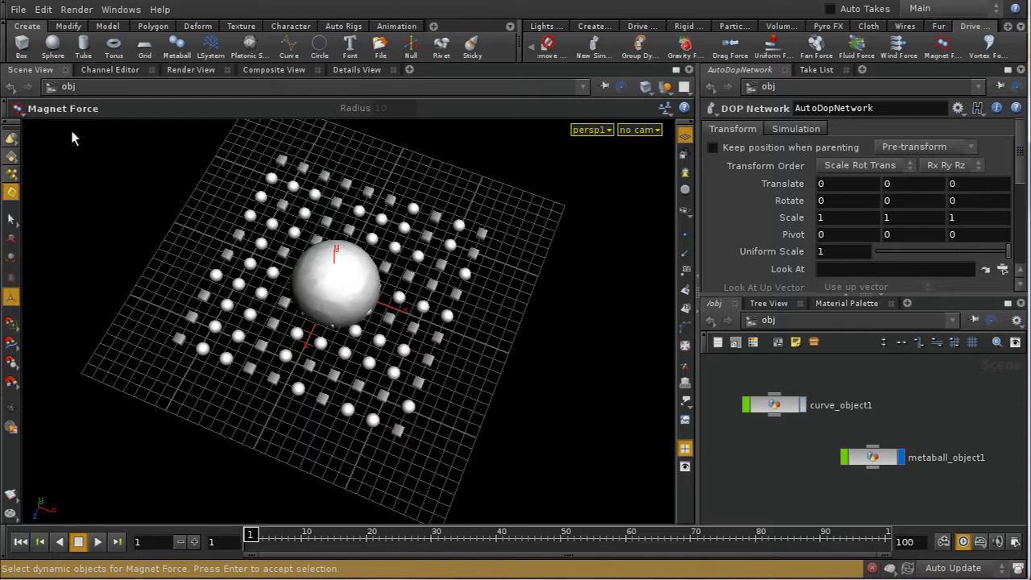
drag(94, 148, 480, 443)
key(Return)
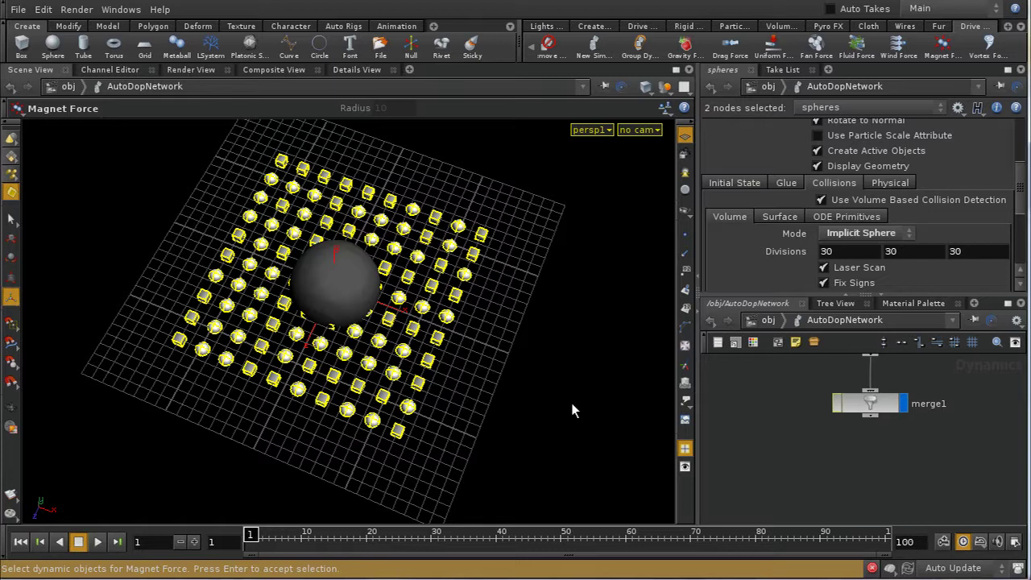
key(Return)
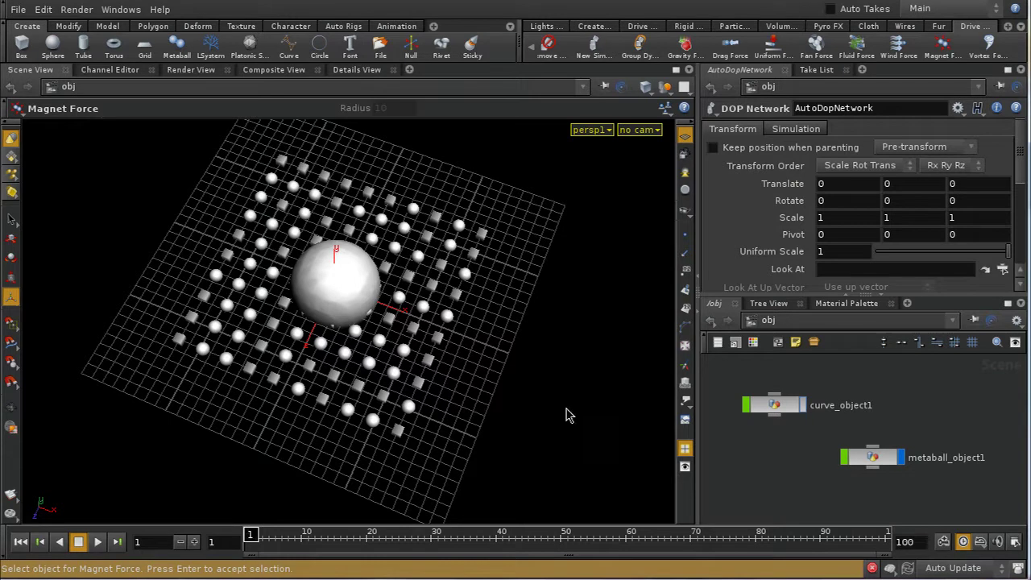
click(347, 299)
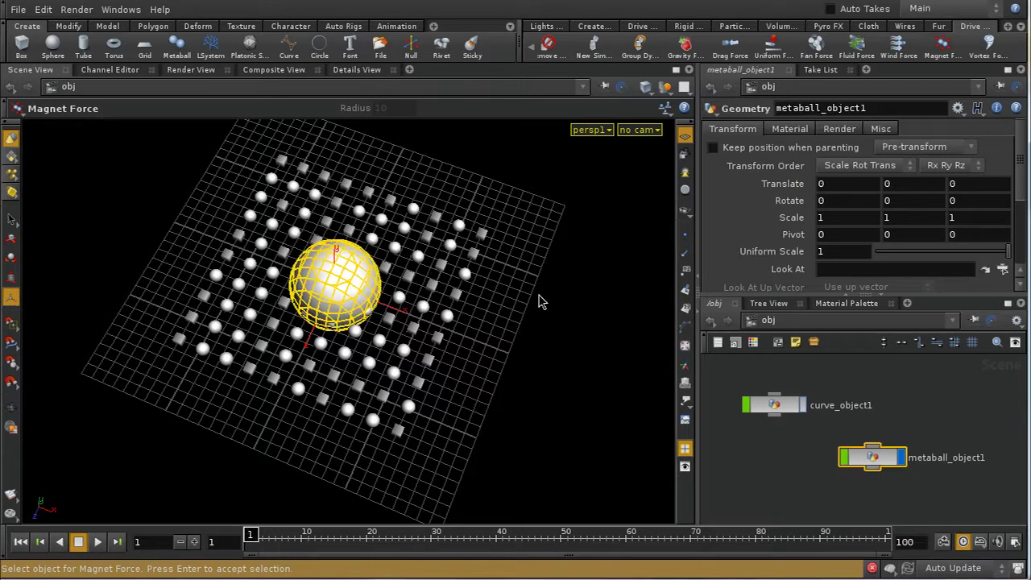
key(Return)
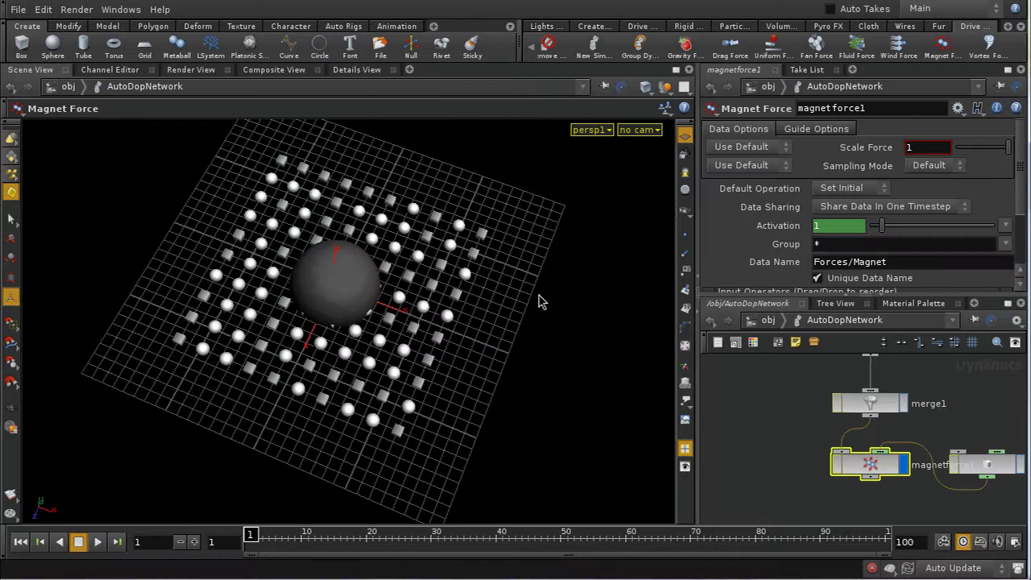
drag(946, 484, 936, 414)
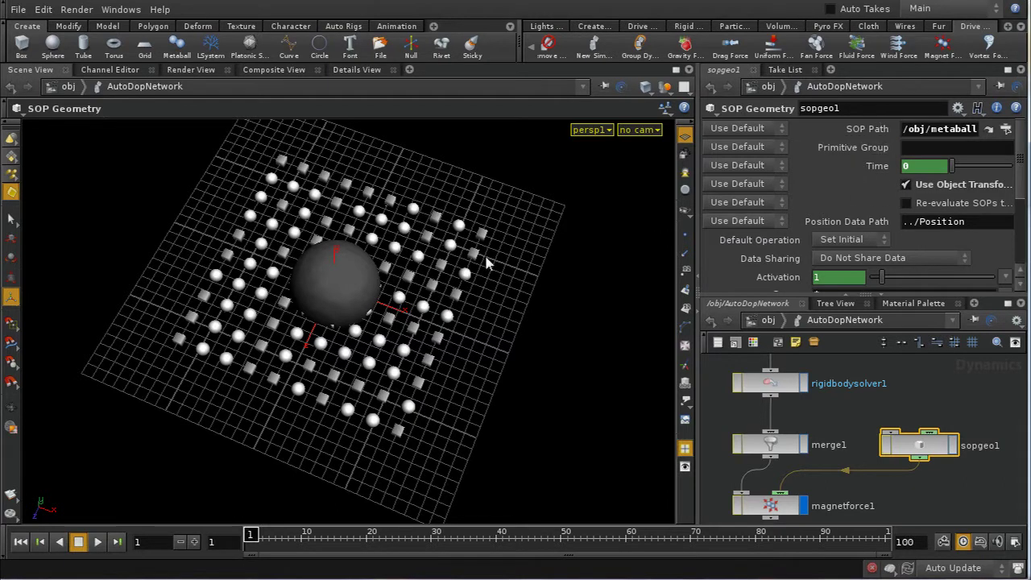
Examine the simulation data of boxes_6, including its magnet force and the geometry attached to it, and return to the scene view
click(357, 70)
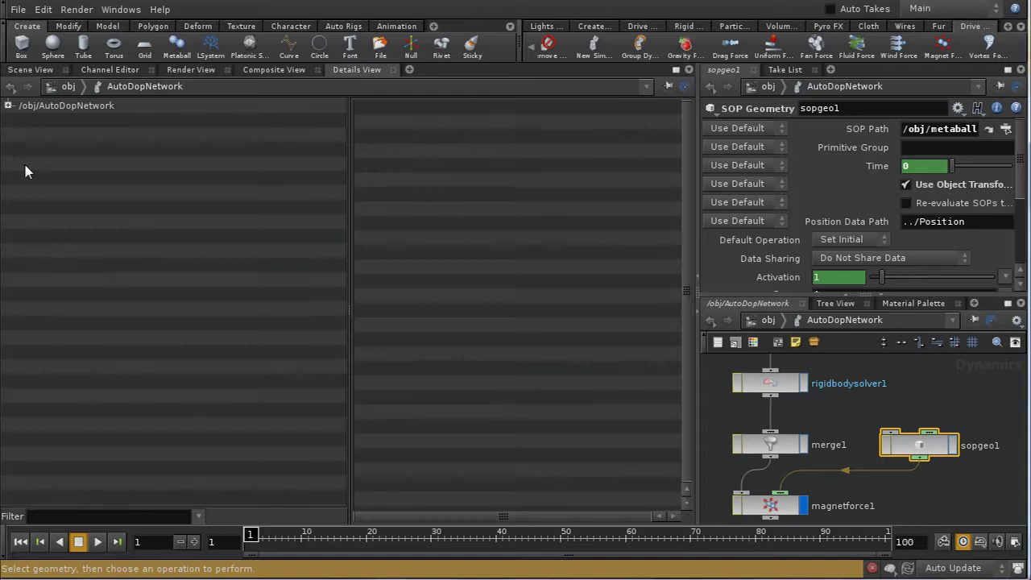
click(7, 105)
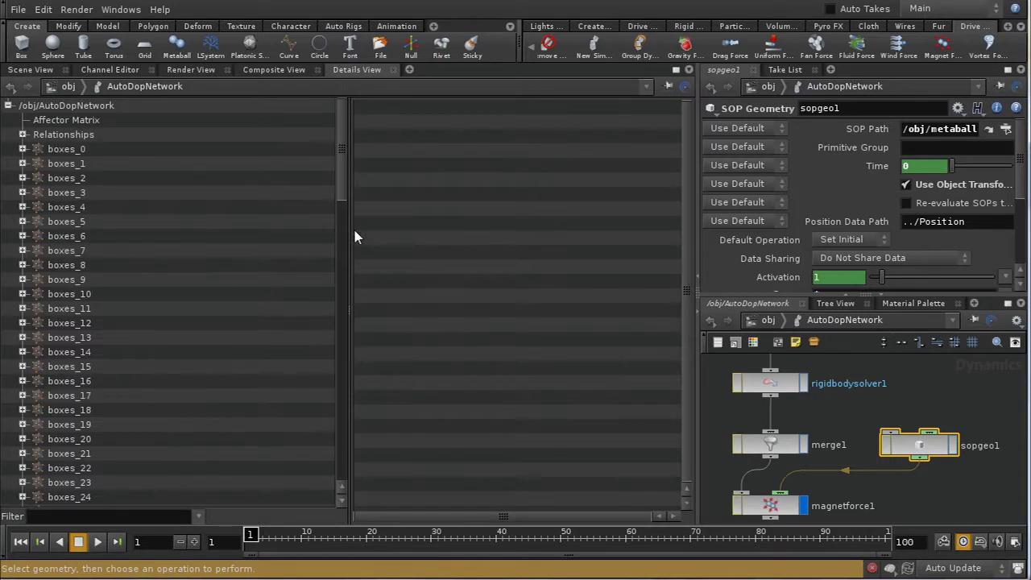
scroll(343, 197, down, 2)
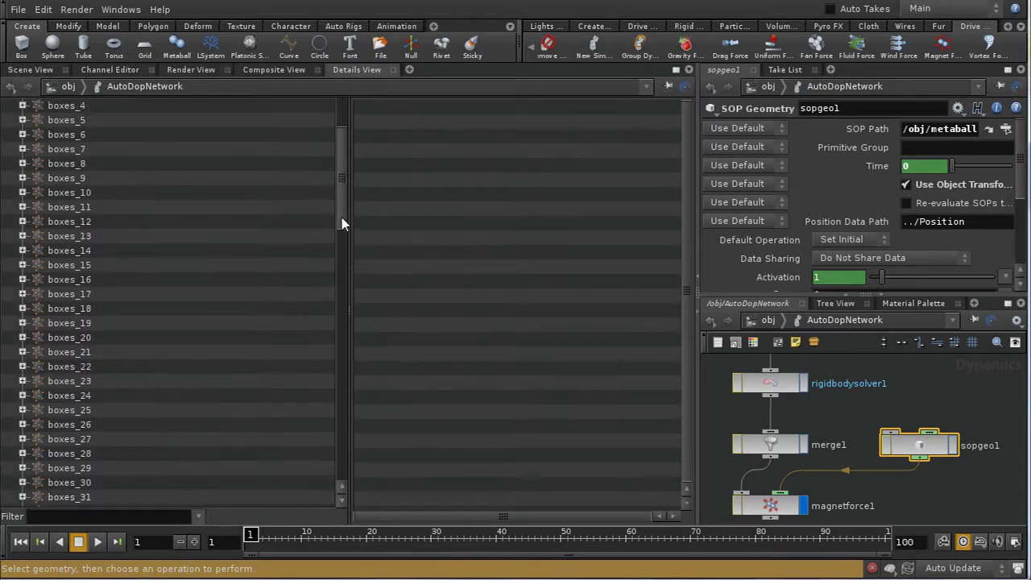
click(23, 135)
click(77, 235)
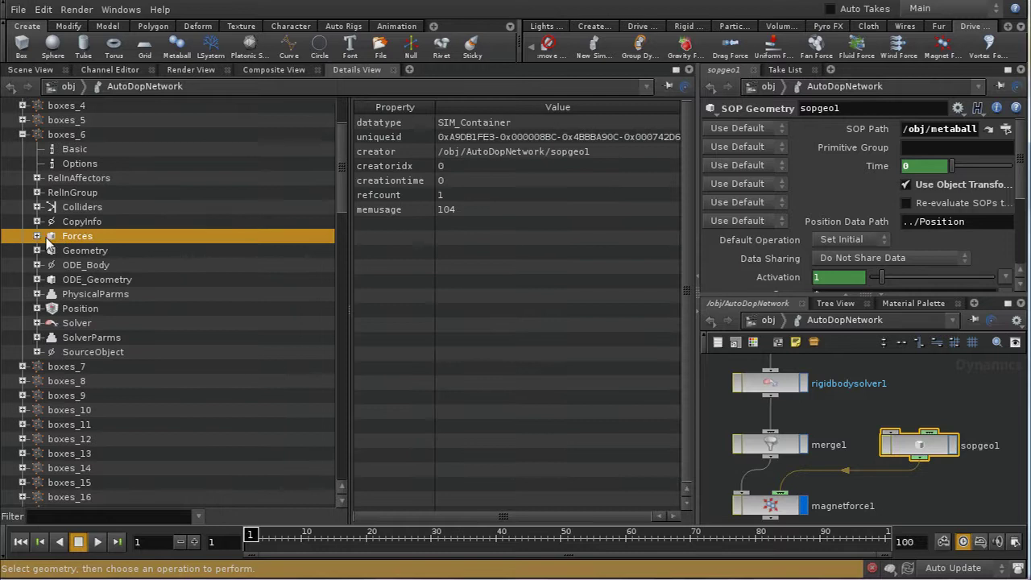
click(37, 236)
click(97, 266)
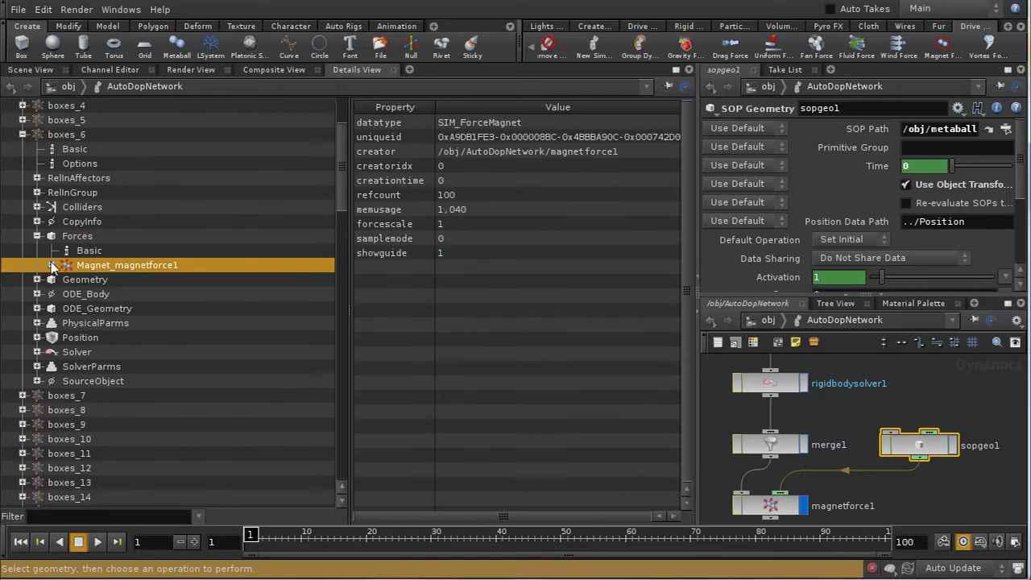
click(50, 265)
click(121, 310)
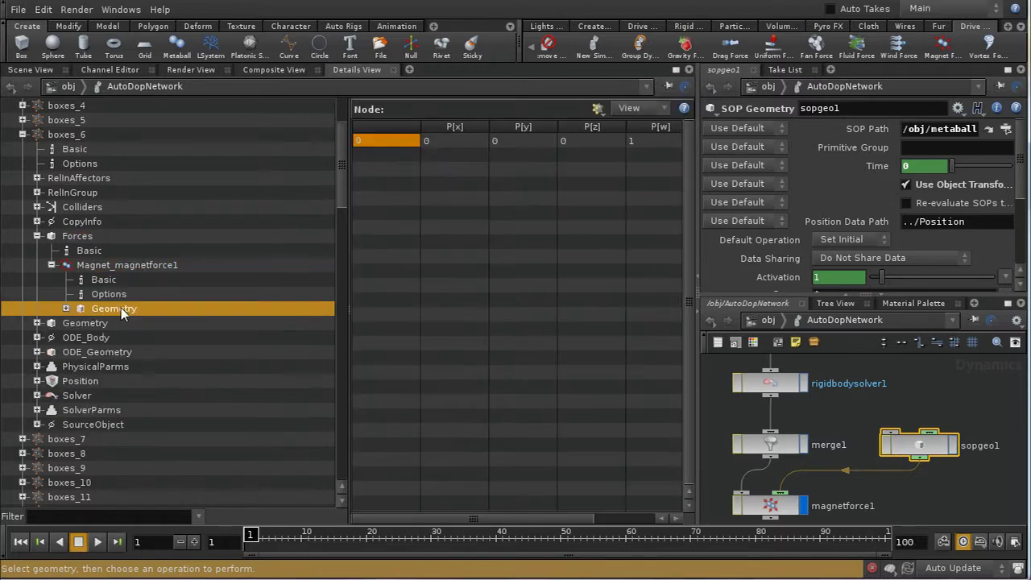
drag(509, 518, 672, 517)
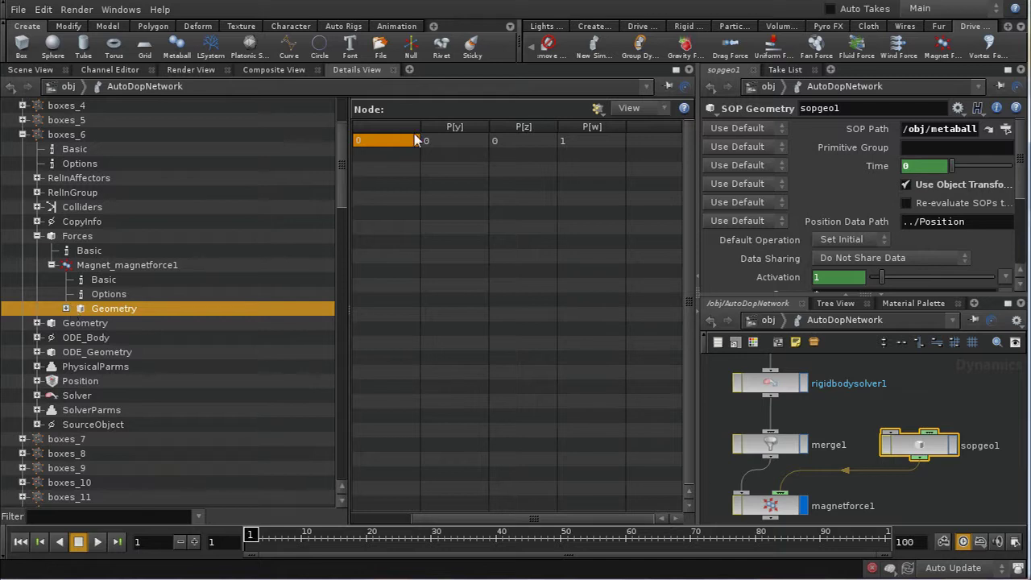
click(49, 265)
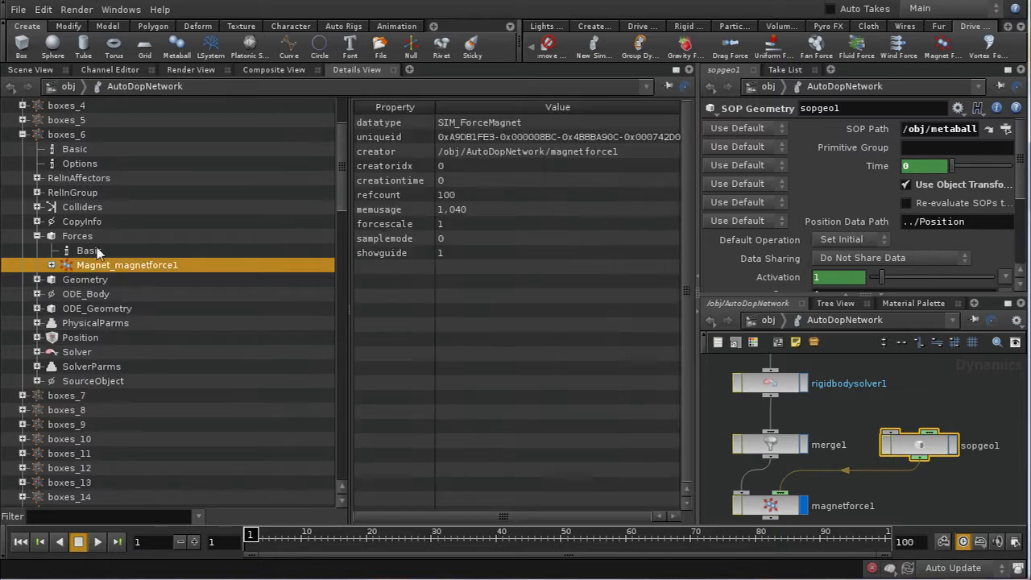
click(30, 69)
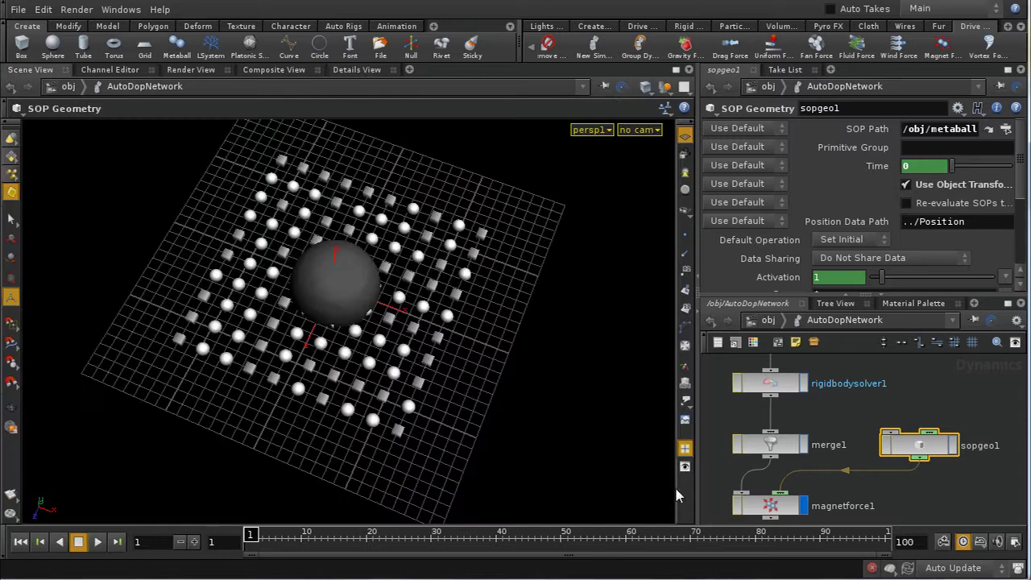
Set the Scale Force of magnetforce1 to 100 and turn off its guide geometry
click(773, 507)
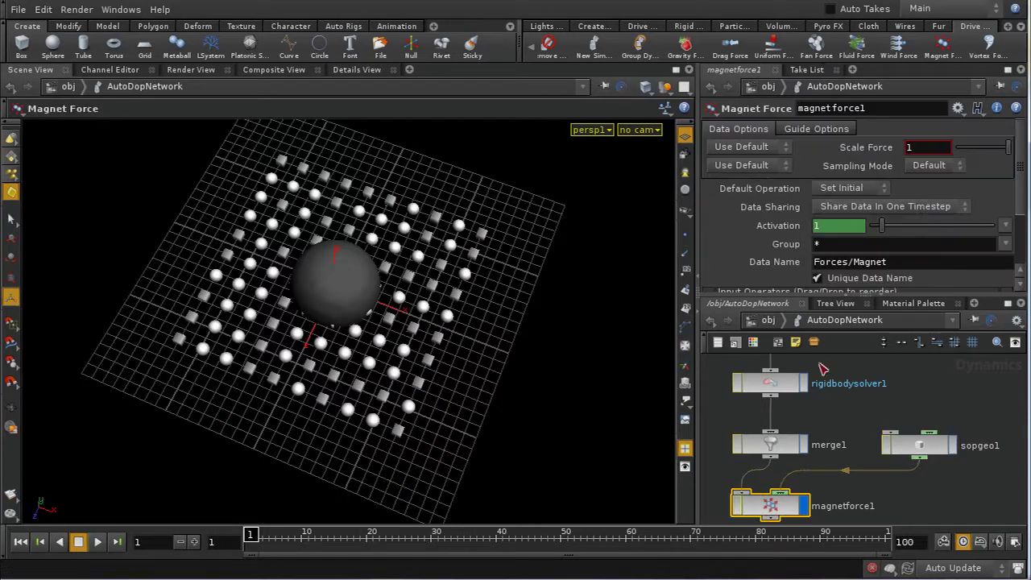
click(923, 149)
text(100)
key(Return)
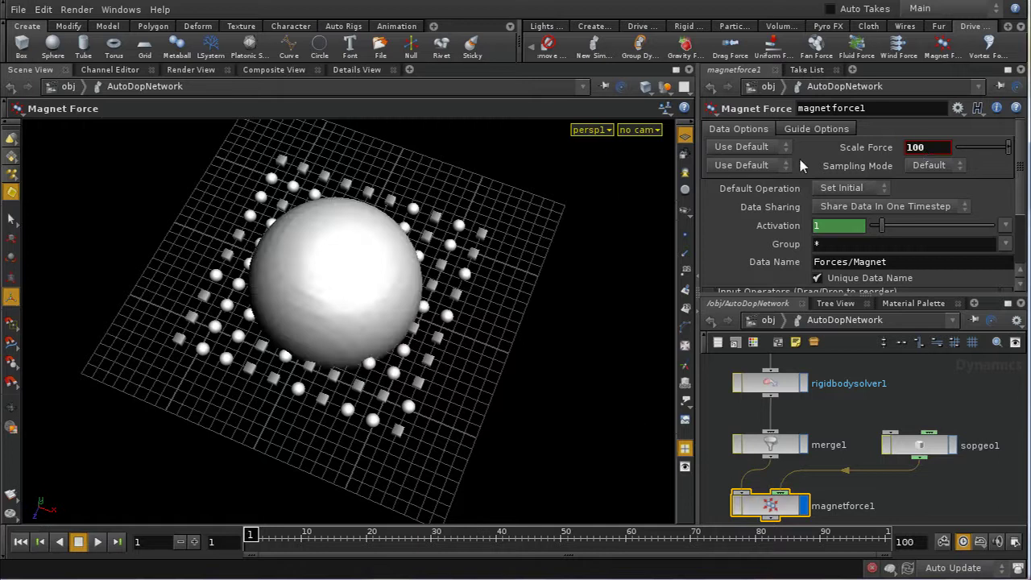
click(806, 131)
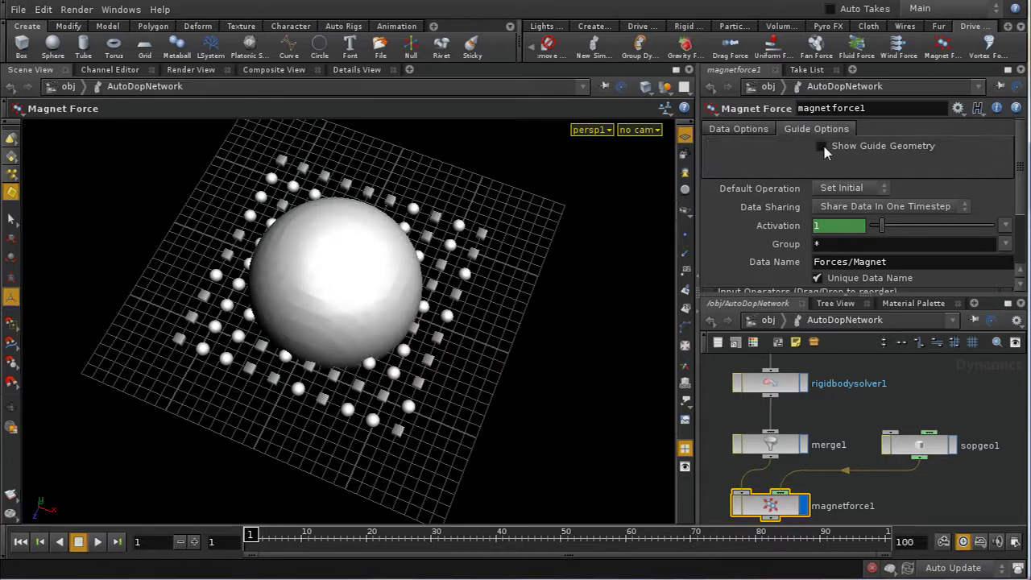
click(821, 146)
Hide metaball_object1 at the object level, lay out the object nodes and go back inside AutoDopNetwork
click(769, 320)
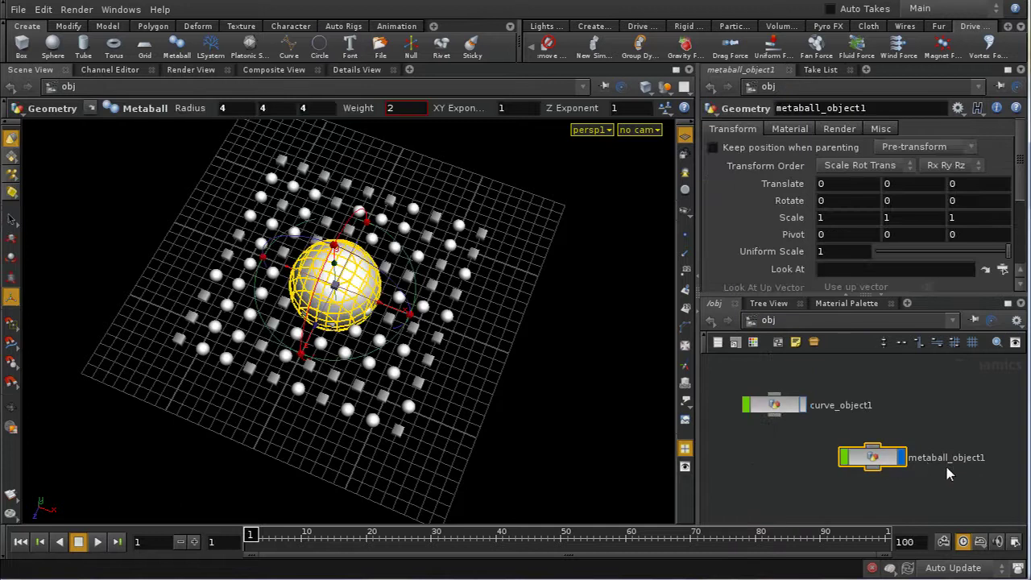
click(902, 464)
middle_drag(897, 406, 957, 469)
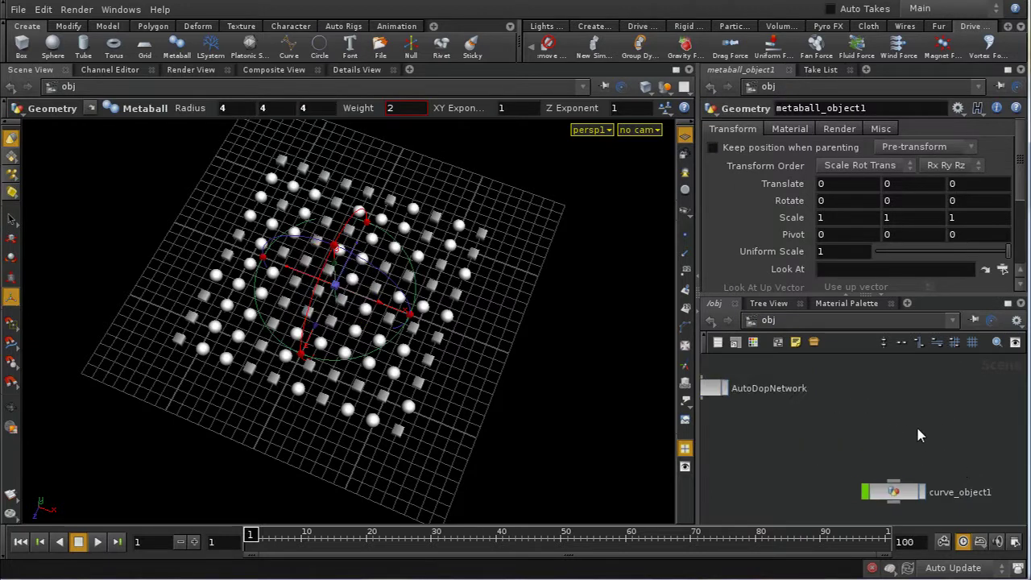
key(l)
middle_drag(912, 428, 943, 426)
double_click(908, 444)
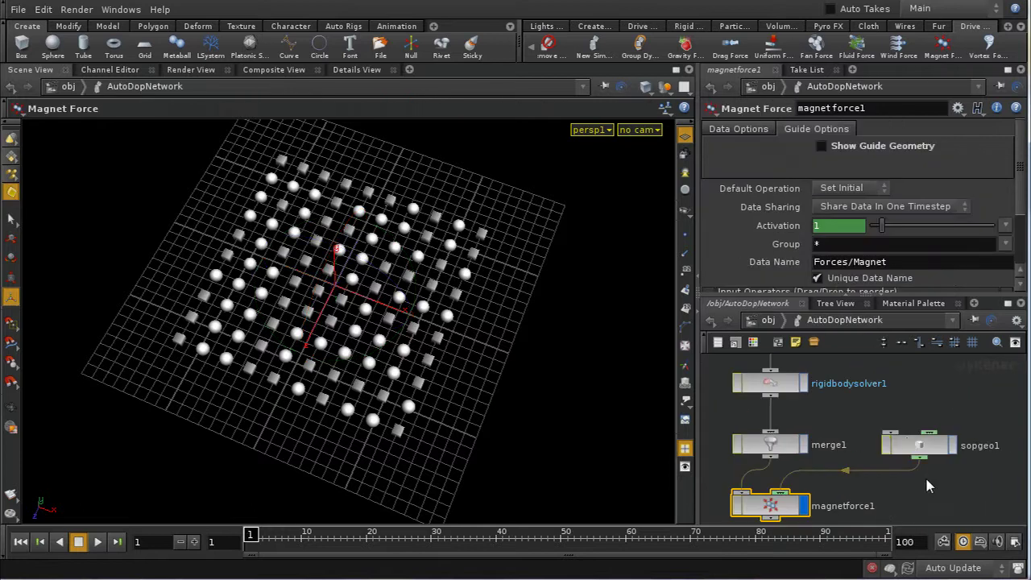
middle_drag(926, 480, 926, 417)
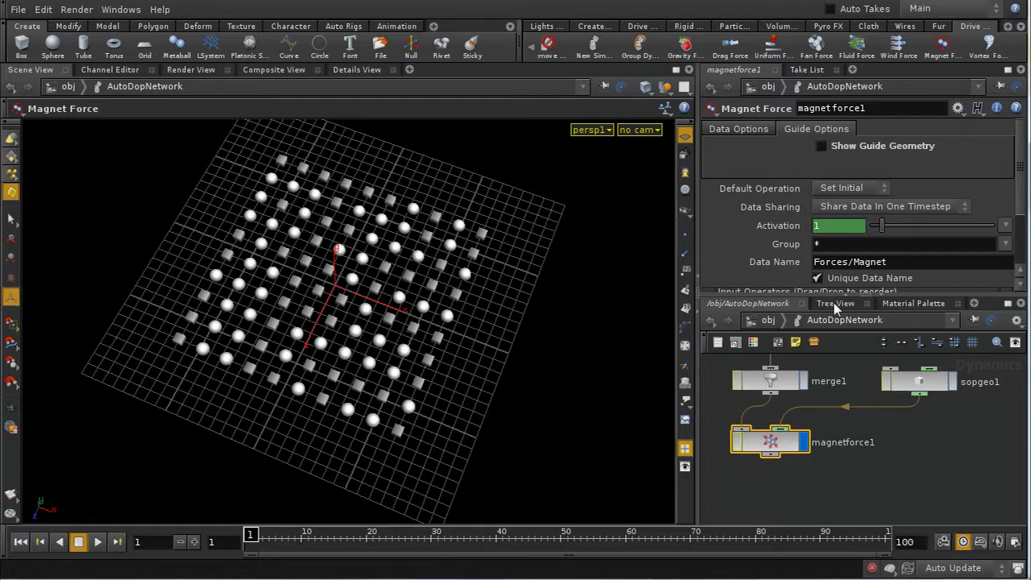
Play the simulation twice to check how the magnet force affects the boxes and spheres, rewinding to frame 1 after each run
click(737, 129)
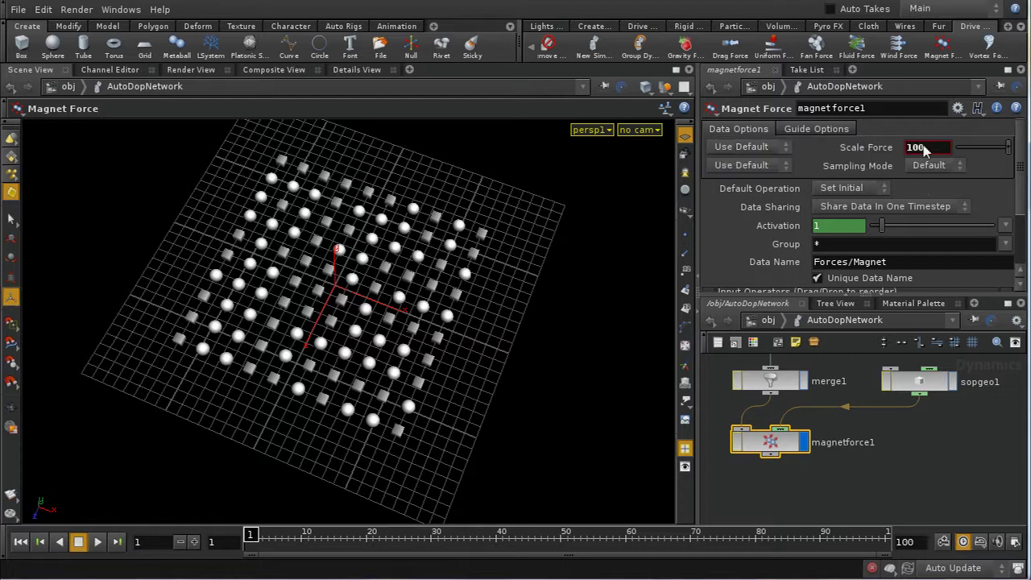
click(95, 541)
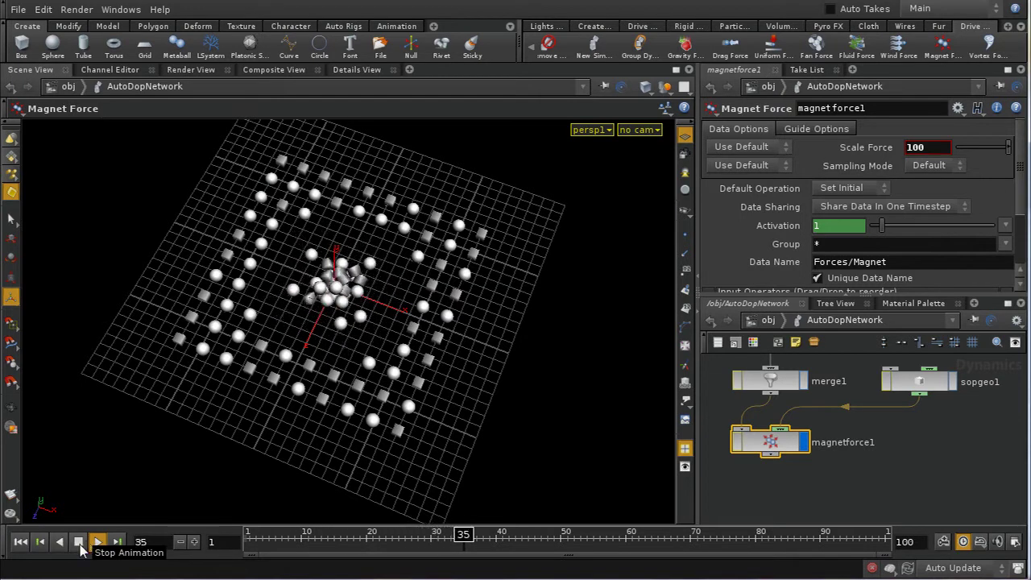
click(79, 543)
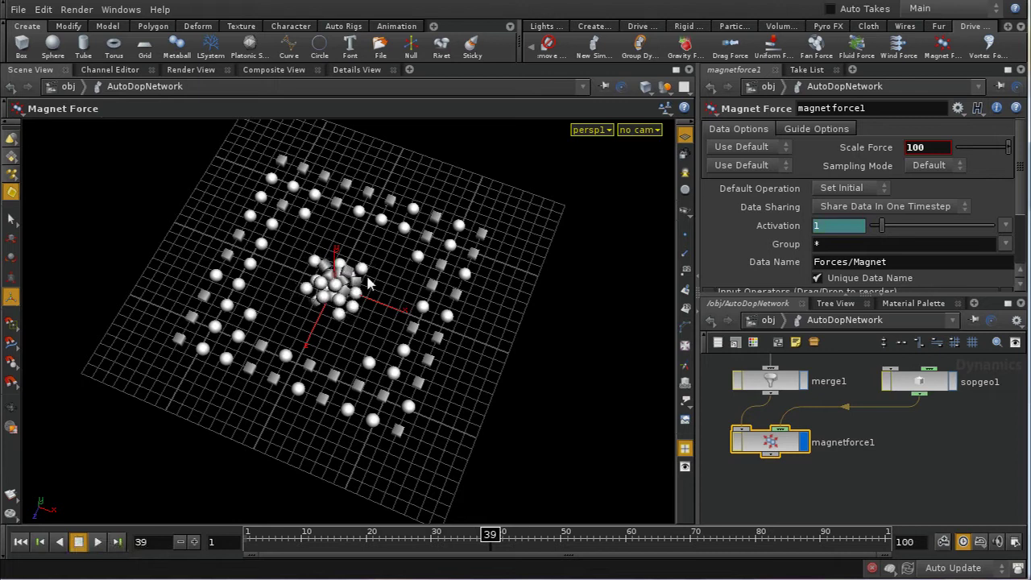
click(21, 542)
click(98, 542)
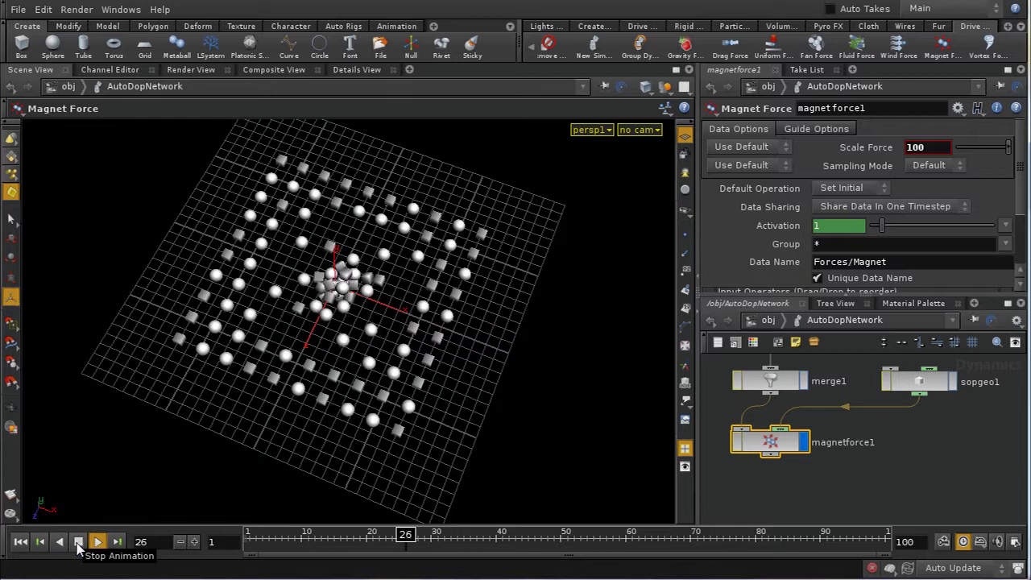
click(79, 542)
click(20, 541)
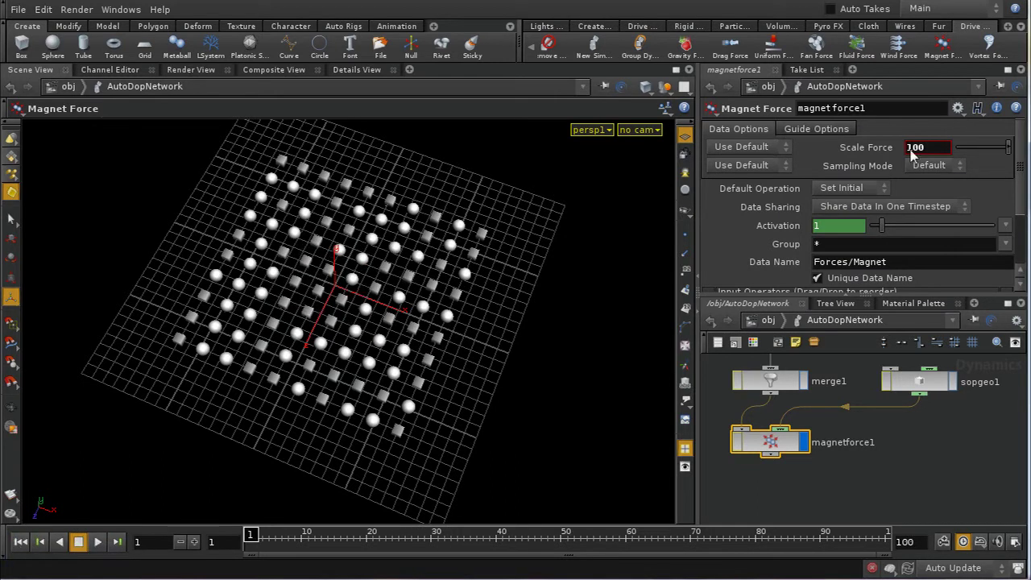
Set the magnet's Scale Force to -100 and play the simulation for about 20 frames
key(Return)
click(96, 542)
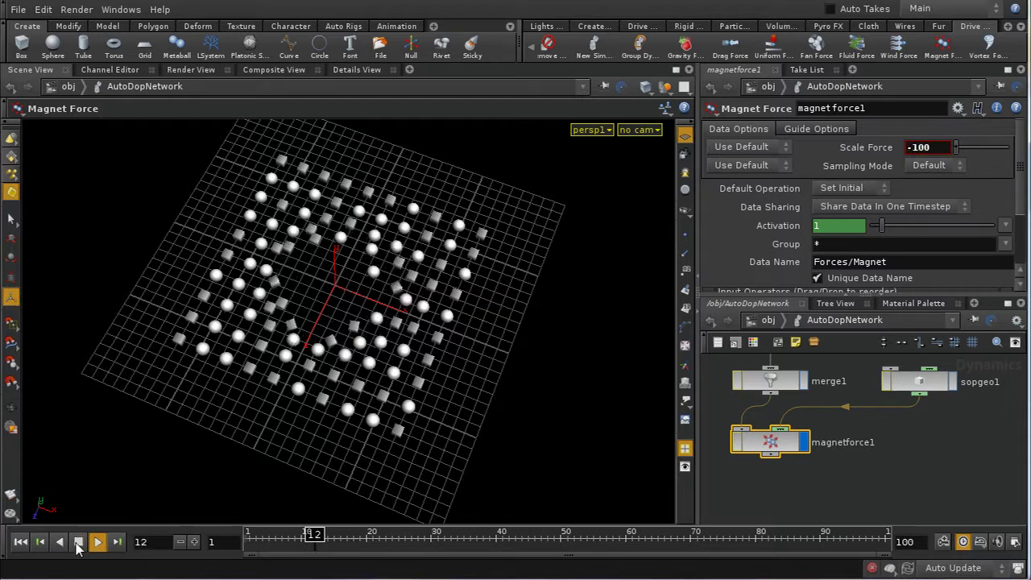
click(78, 543)
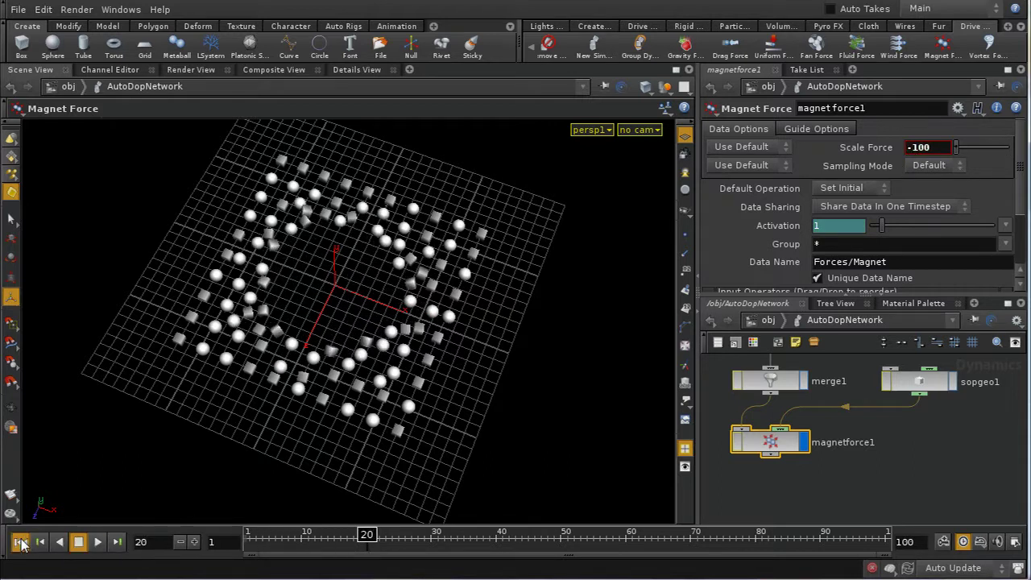
Rewind to frame 1, review sopgeo1's parameters and move the magnetforce1 node further below merge1
click(20, 542)
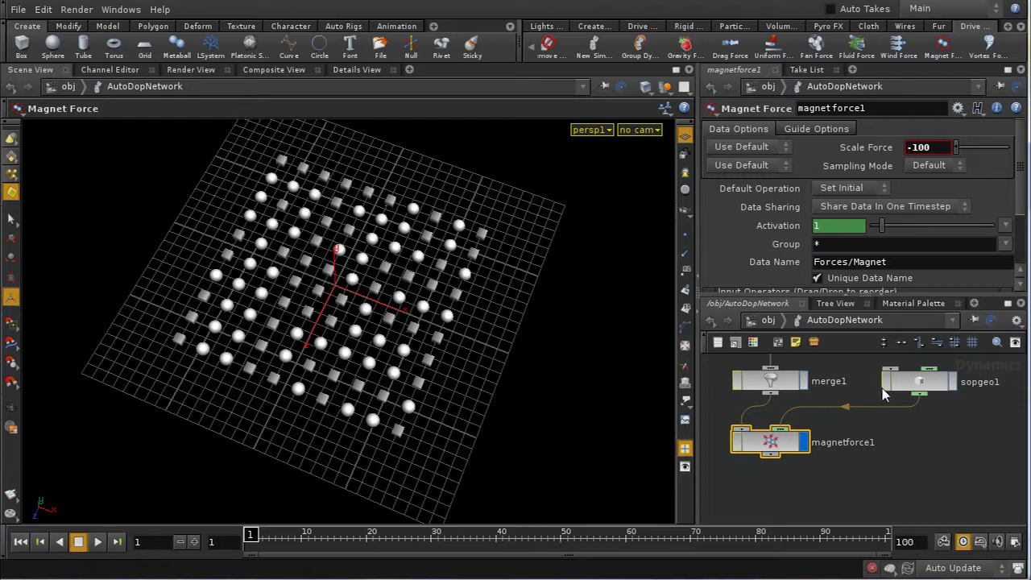
click(932, 388)
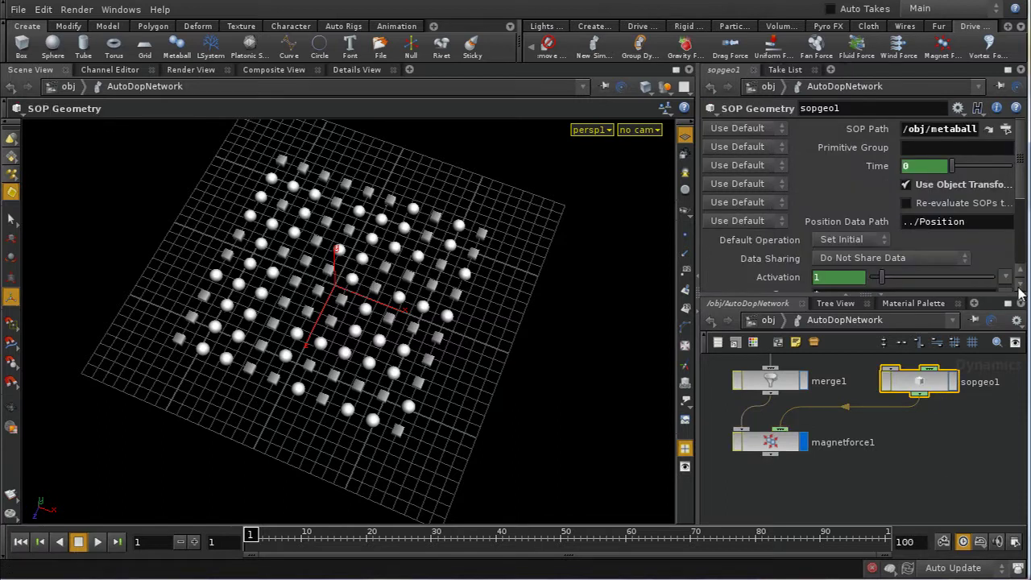
click(788, 448)
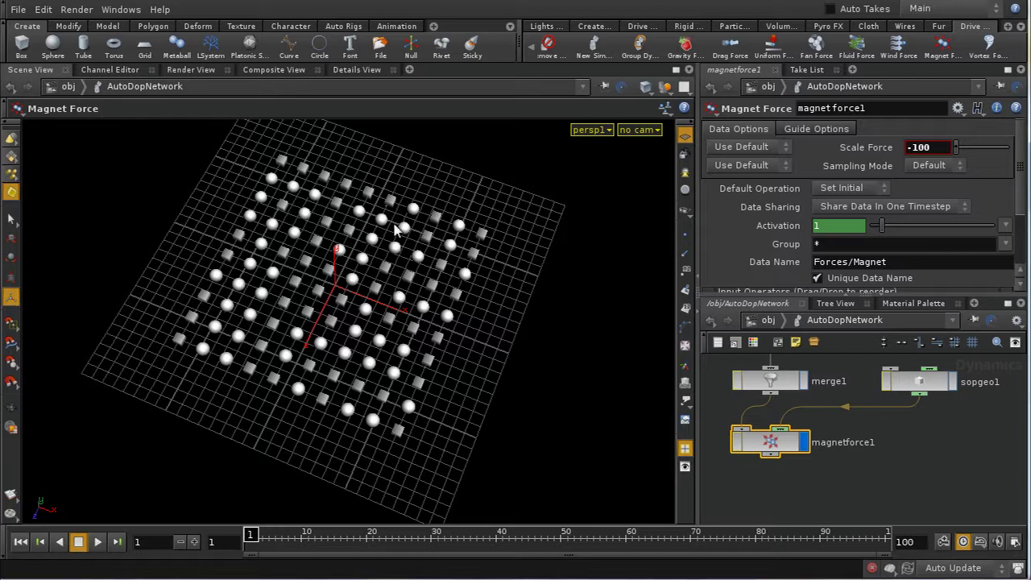
drag(768, 484, 786, 496)
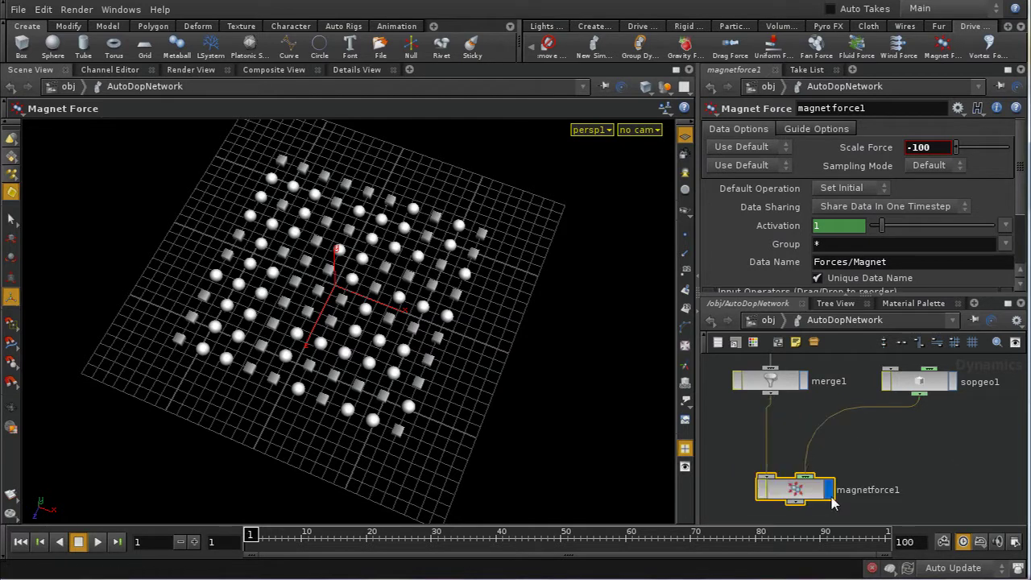
Show magnetforce1's guide geometry and play the simulation for about 39 frames, rewinding to frame 1 at the end
click(813, 129)
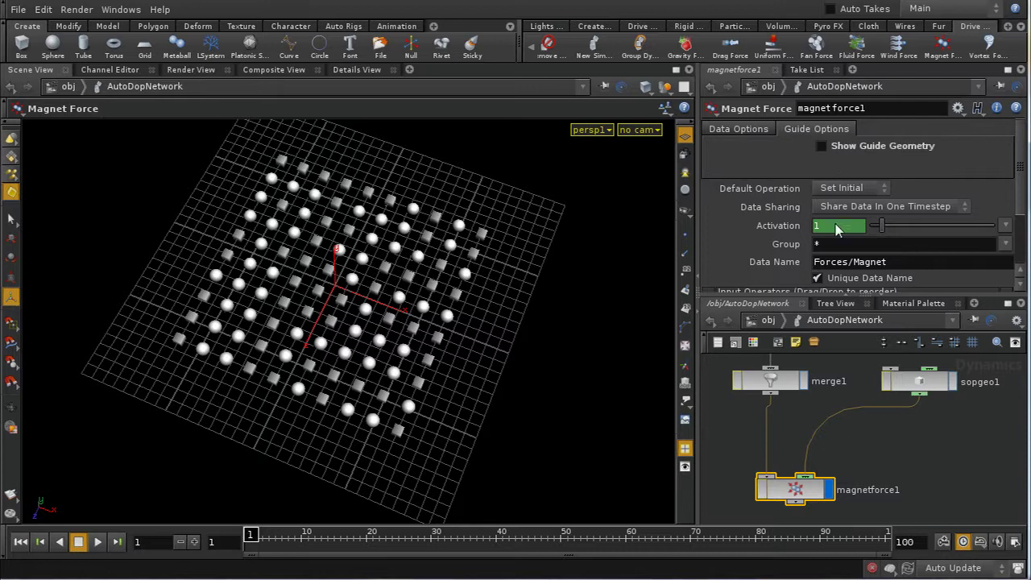
click(822, 147)
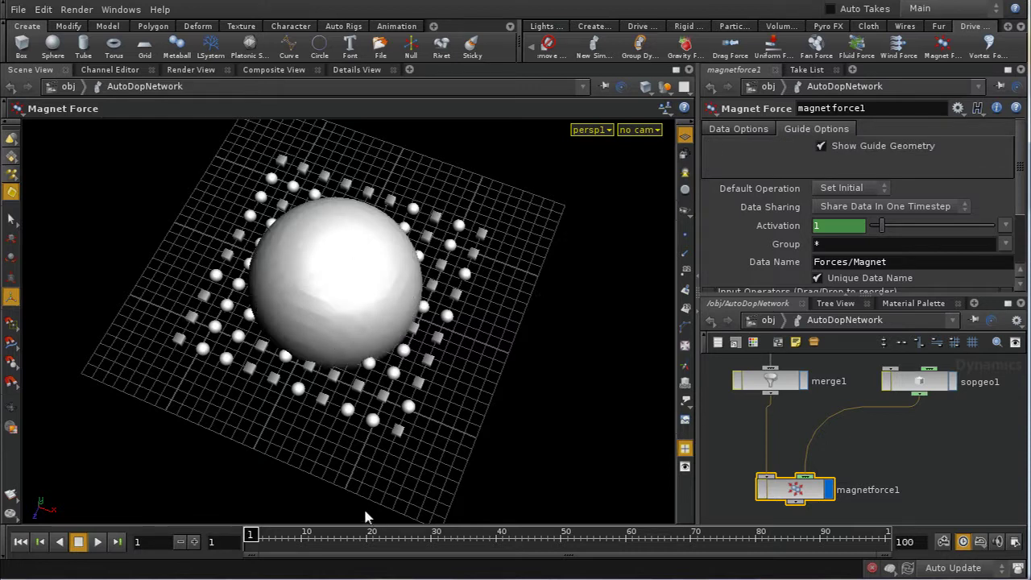
click(97, 541)
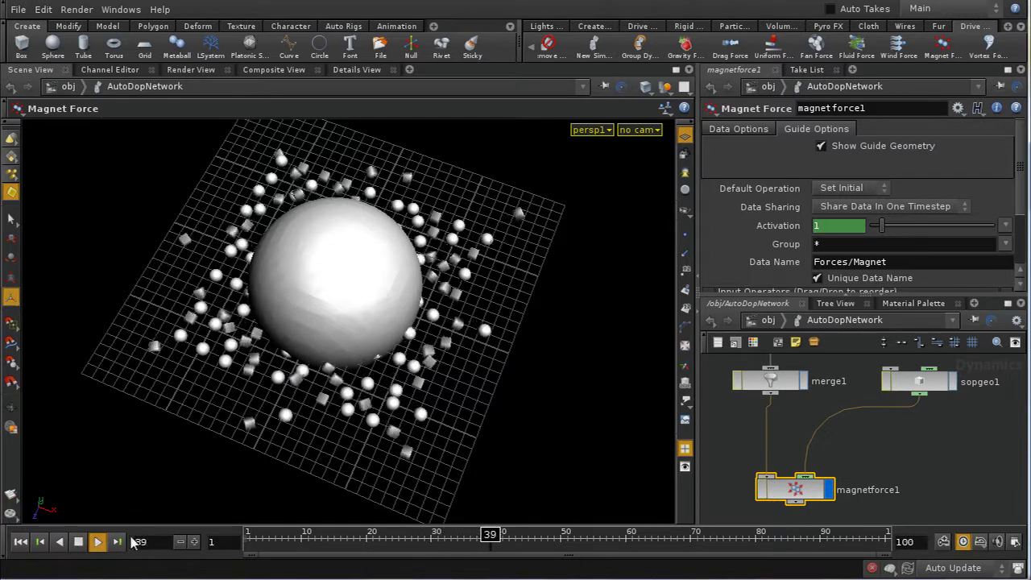
click(78, 541)
click(20, 541)
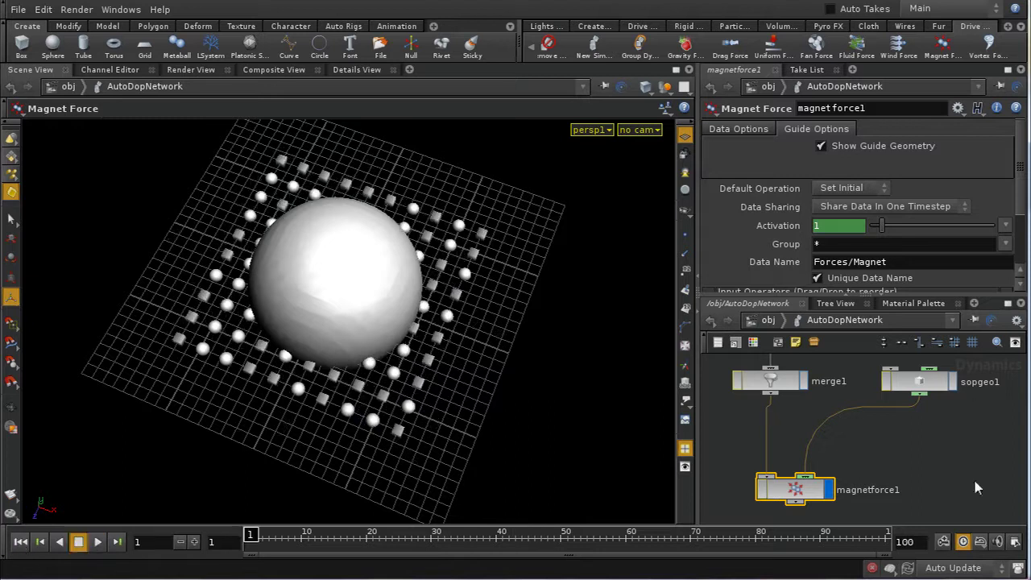
Set the Scale Force of magnetforce1 to -50
middle_drag(906, 444, 906, 457)
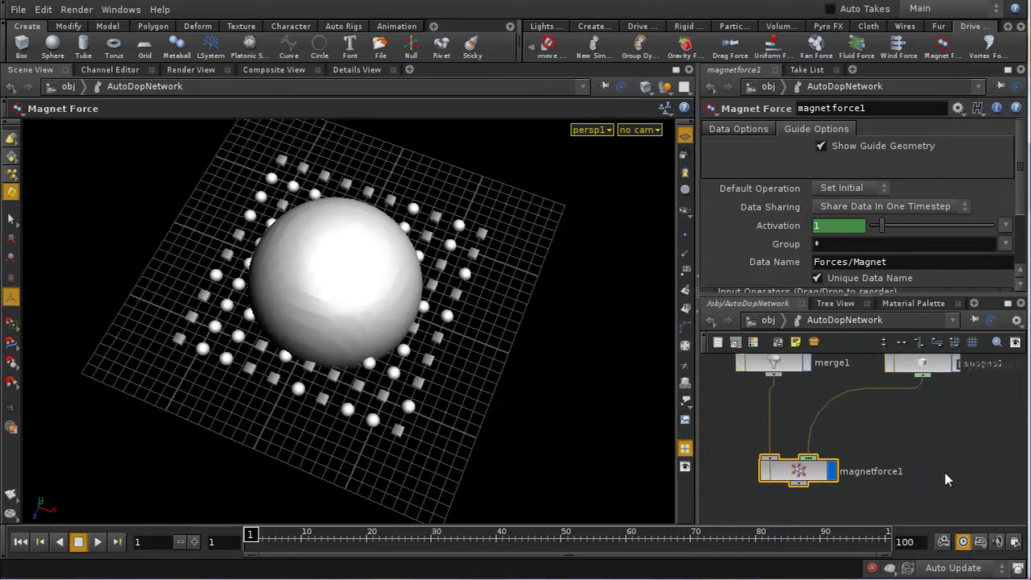
key(h)
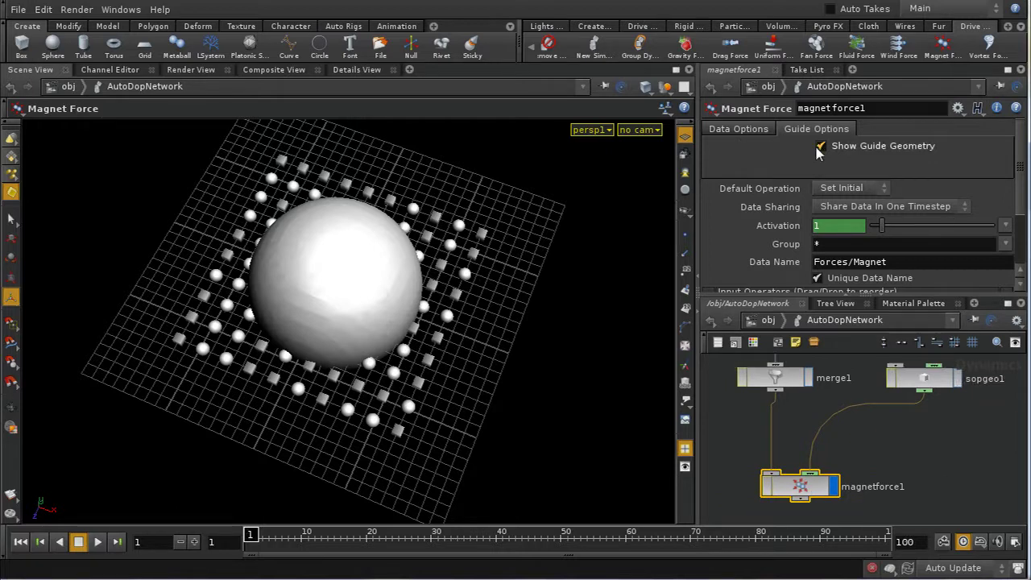
click(738, 129)
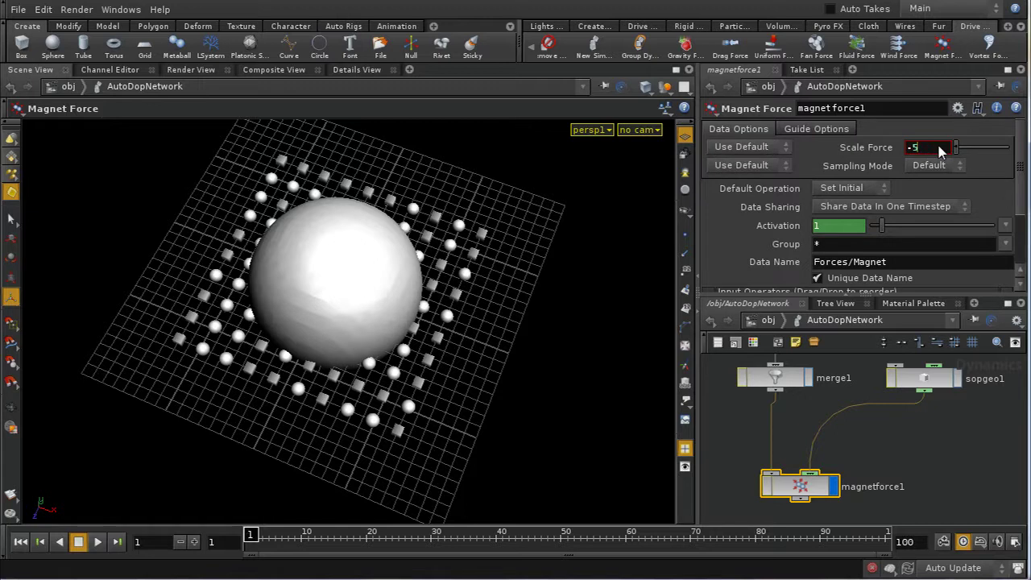
click(939, 151)
text(-50)
key(Return)
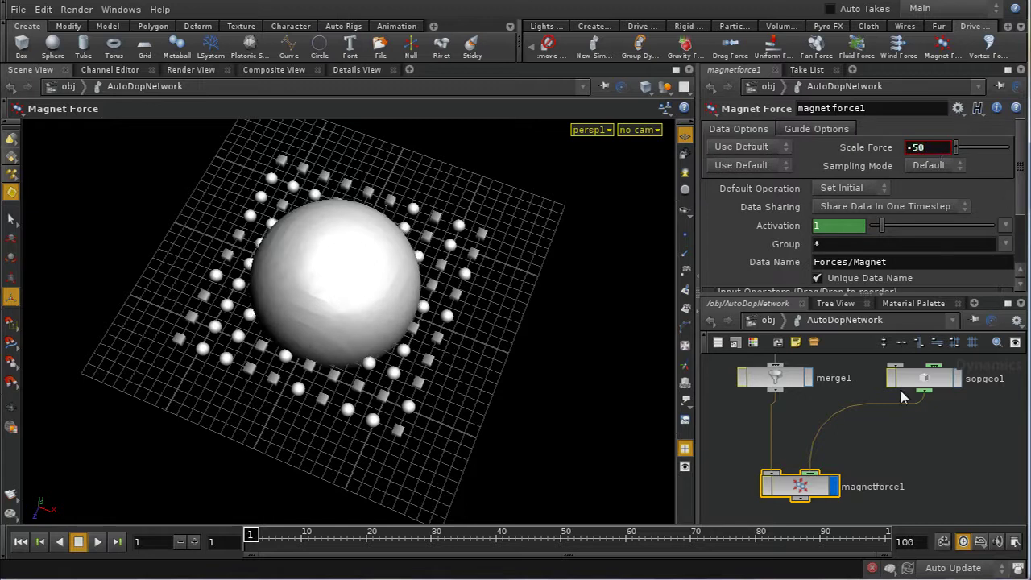
Go up to the object level and make curve_object1 visible in the scene
key(u)
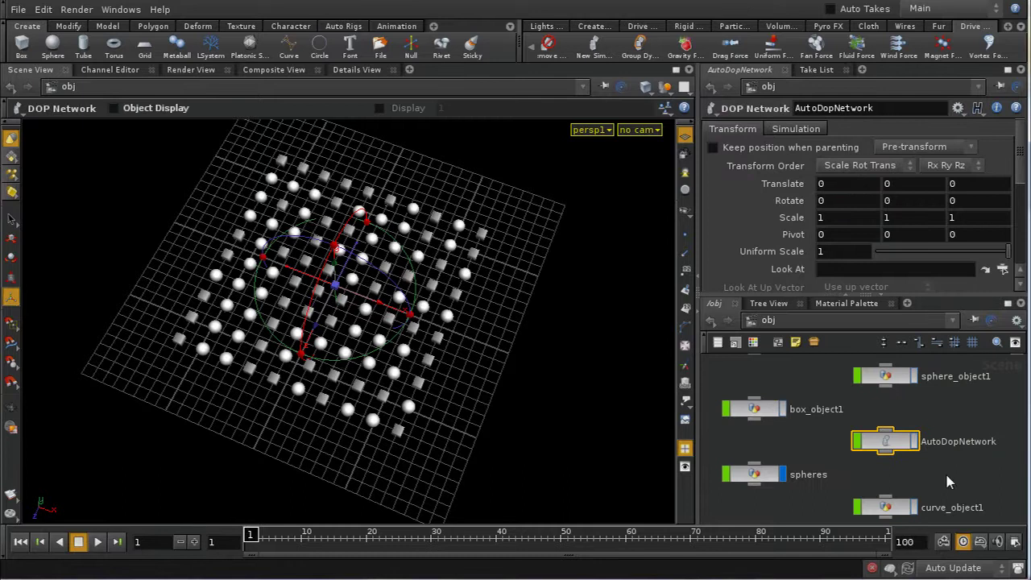
middle_drag(944, 471, 943, 432)
click(884, 470)
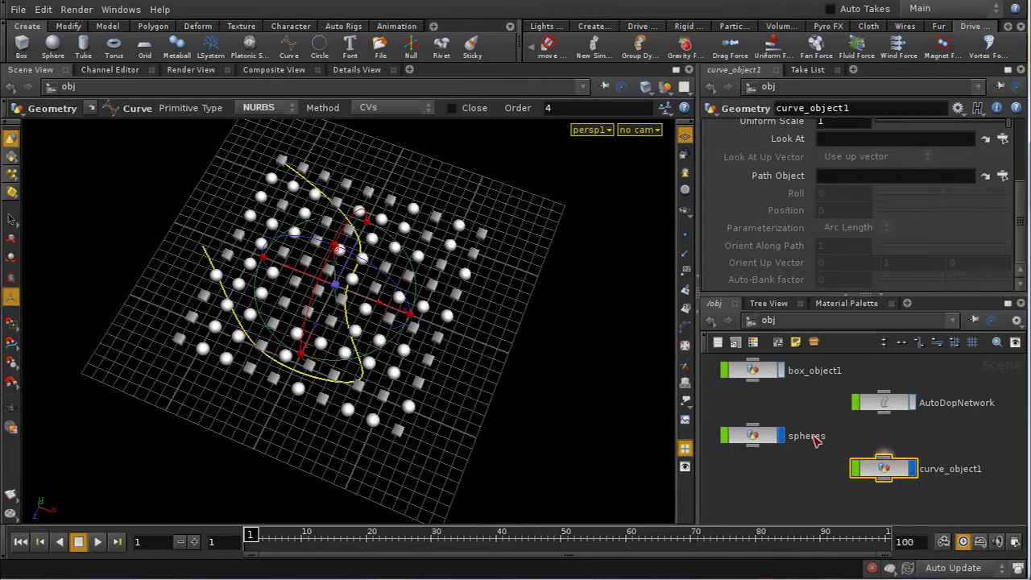
click(752, 435)
middle_drag(831, 427, 853, 476)
Set the Path Object of metaball_object1 to /obj/curve_object1
drag(958, 421, 823, 402)
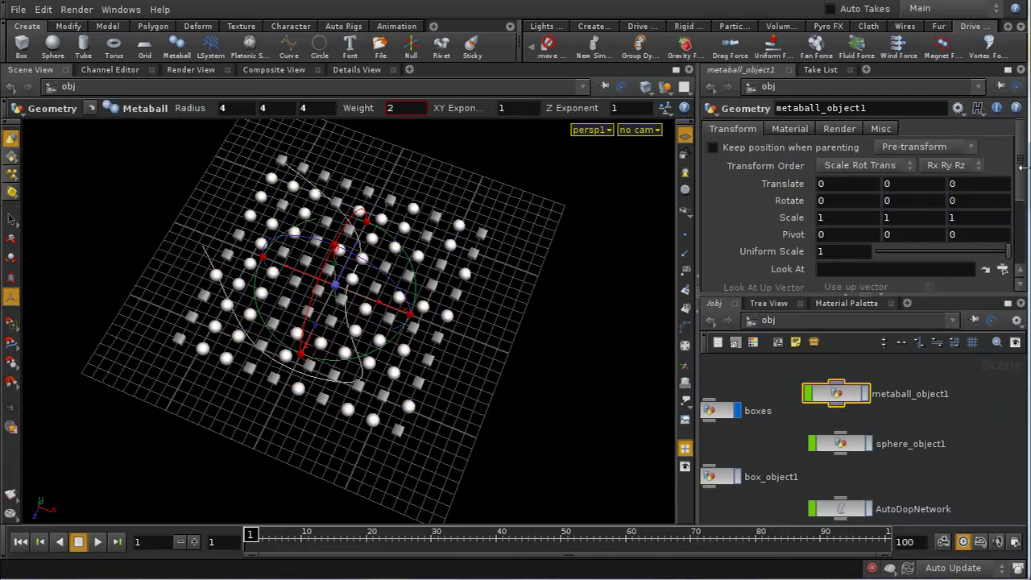
drag(1018, 173, 1026, 259)
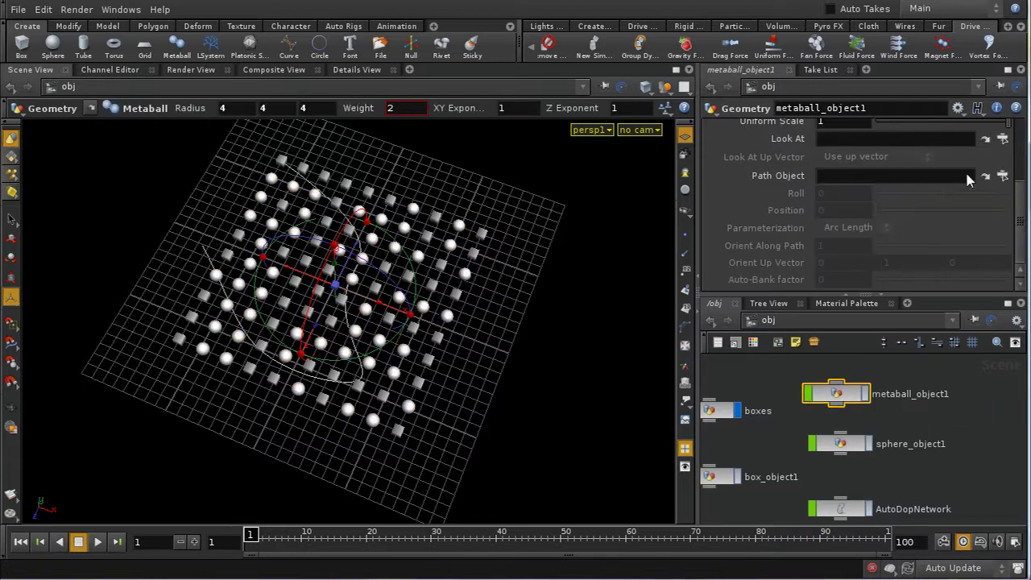
click(1003, 175)
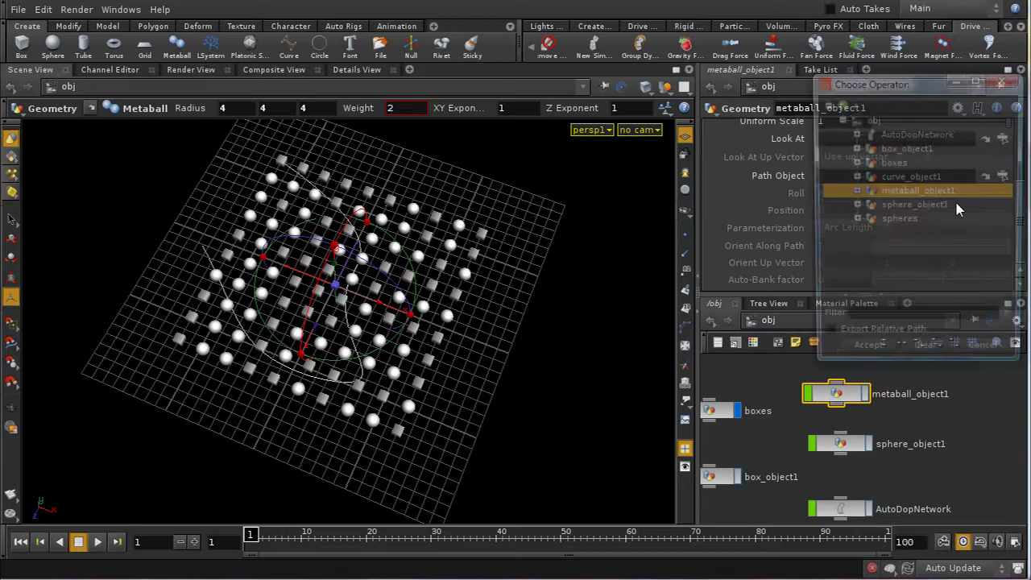
click(911, 177)
click(864, 355)
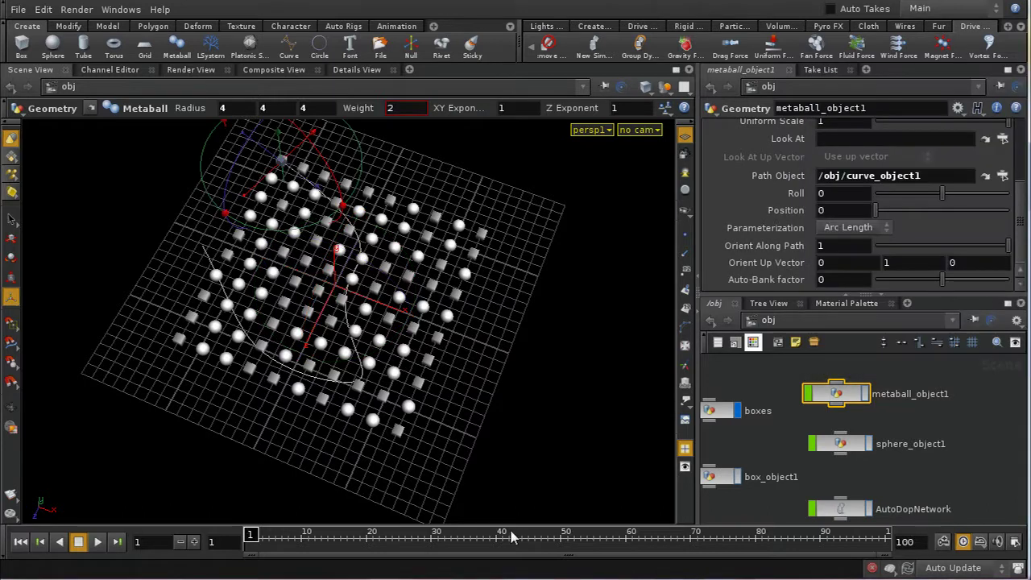
With simulation disabled, keyframe the metaball's path Position at 0 on frame 1 and 1 on frame 100
alt+click(829, 210)
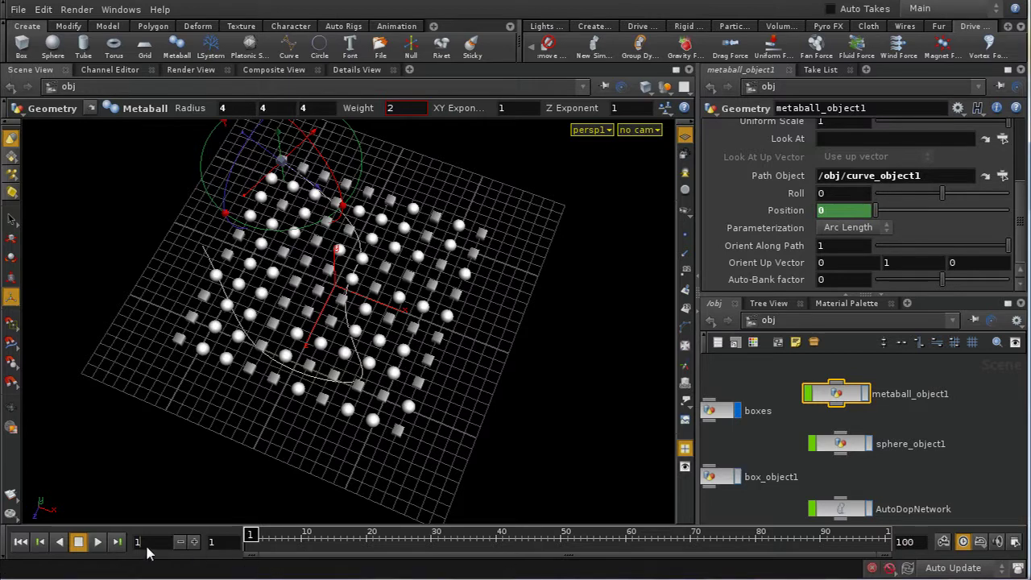
key(ctrl+Up)
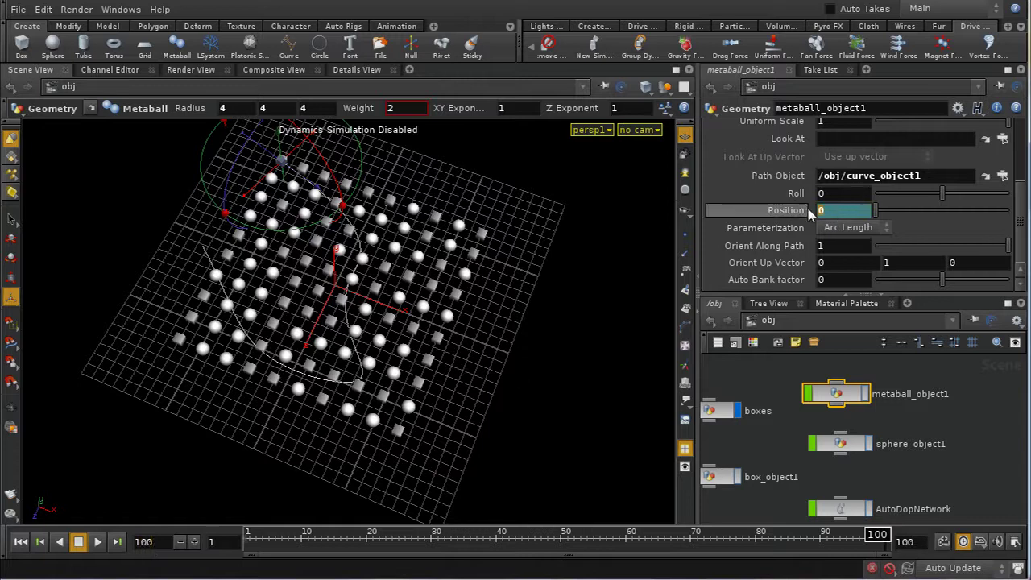
middle_drag(808, 208, 797, 212)
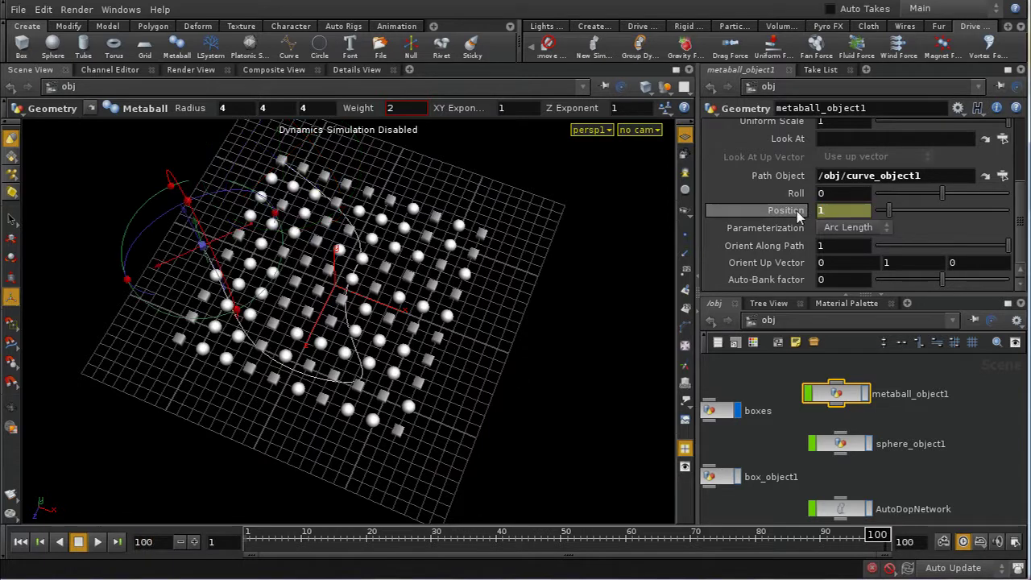
alt+click(797, 213)
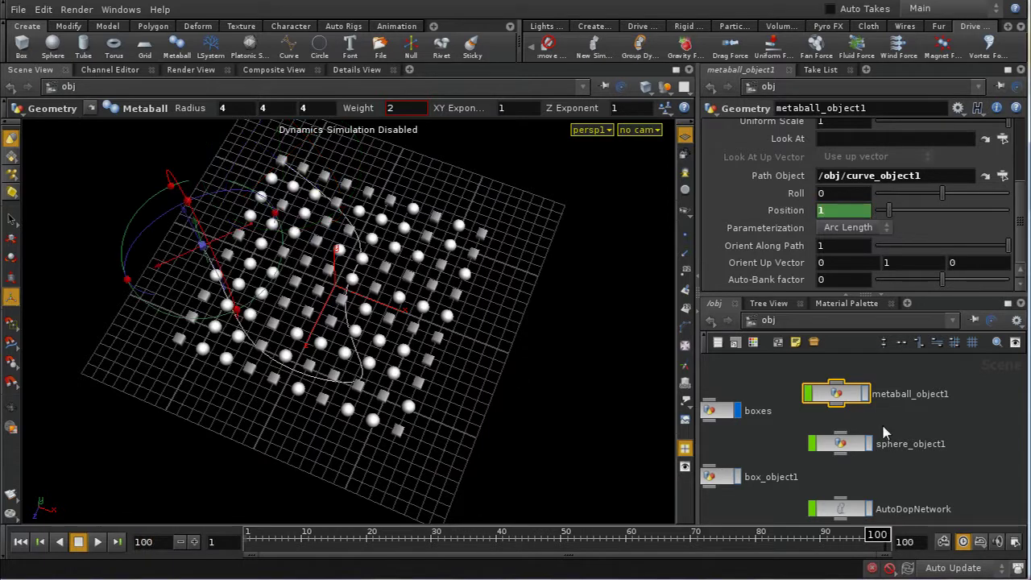
Display metaball_object1, scrub the timeline to check its motion along the curve, and re-enable simulation at frame 1
click(865, 393)
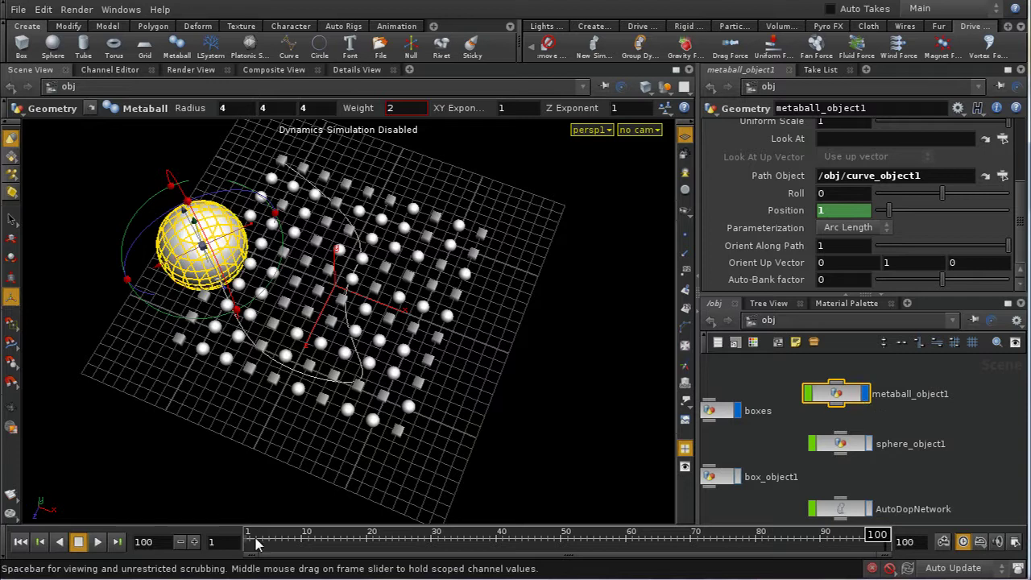
mouse_move(877, 536)
mouse_down()
mouse_move(372, 537)
mouse_move(274, 572)
mouse_move(236, 572)
mouse_up()
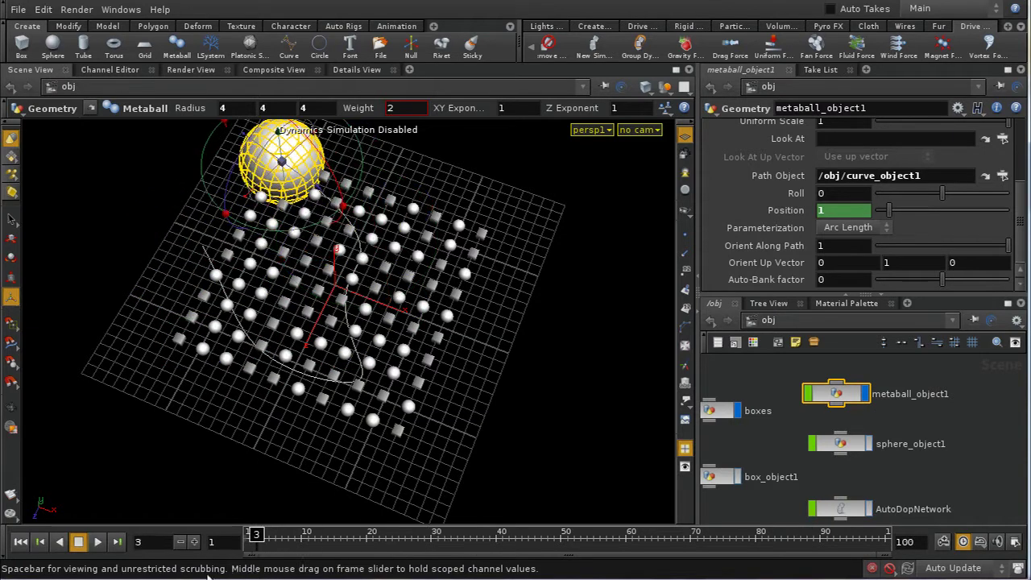
click(21, 541)
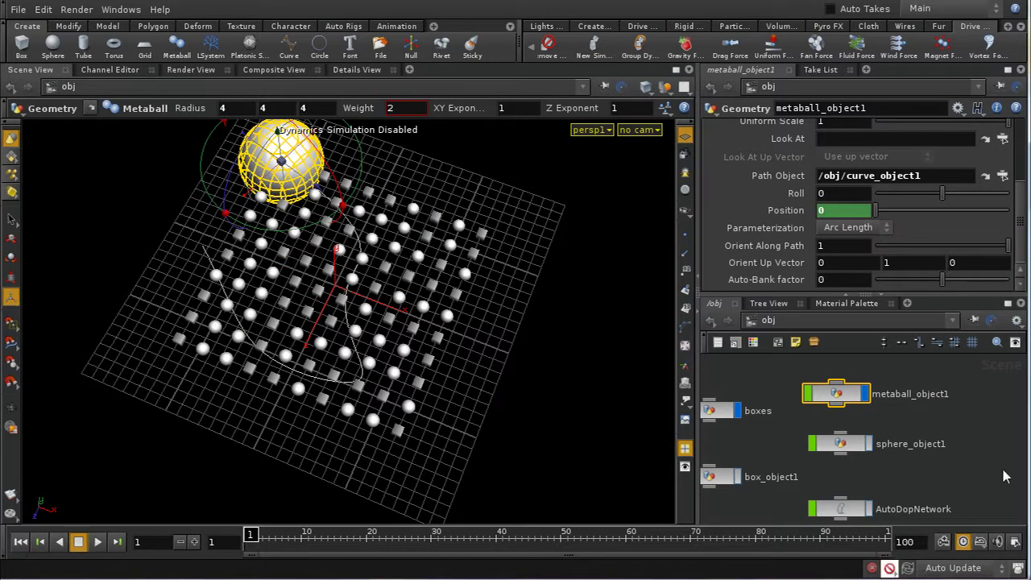
click(889, 569)
Inside AutoDopNetwork, set the operations of sopgeo1's SOP Path and Time parameters to Set Always
middle_drag(812, 486, 840, 415)
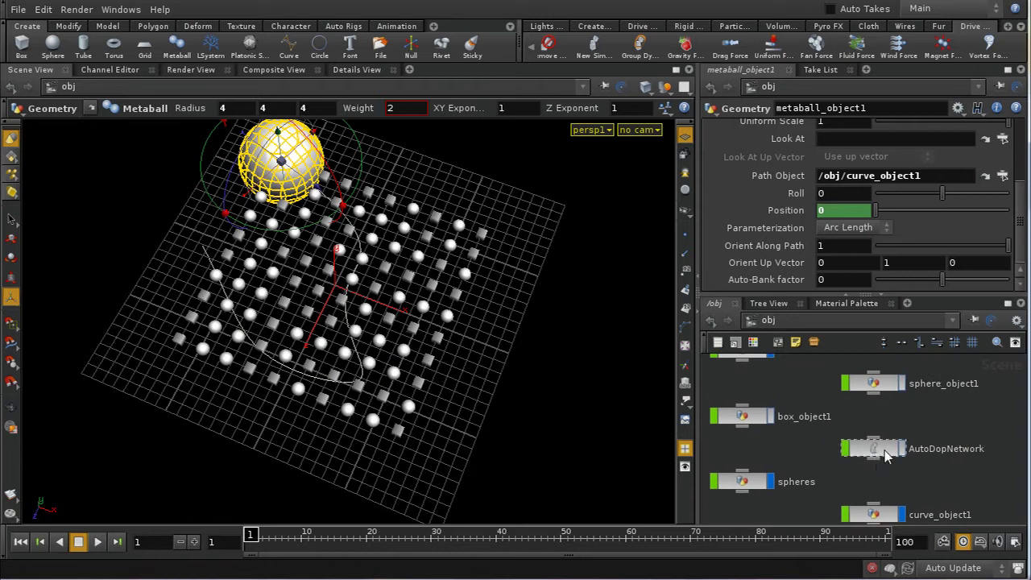
double_click(871, 446)
middle_drag(908, 480, 866, 542)
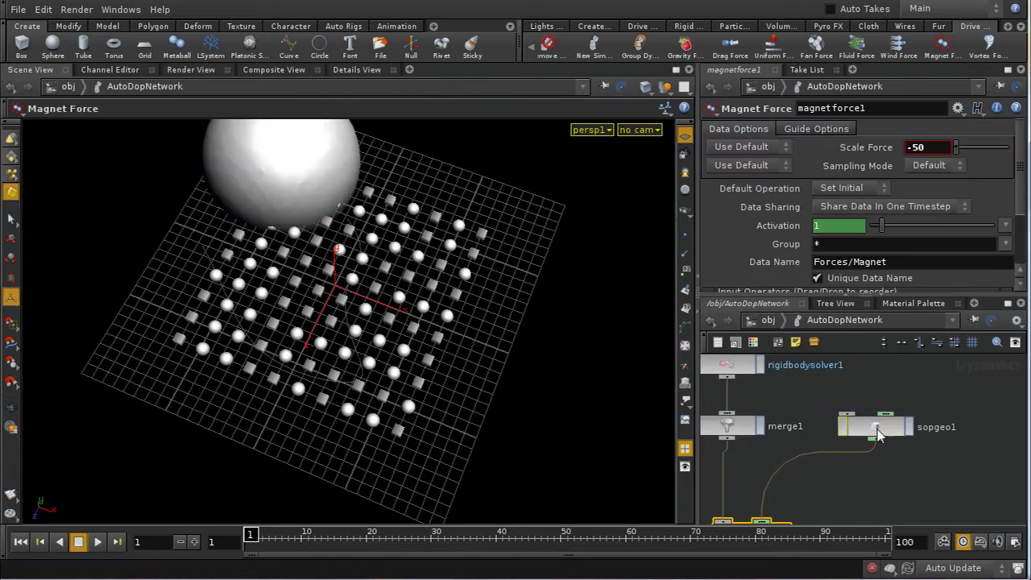
click(875, 427)
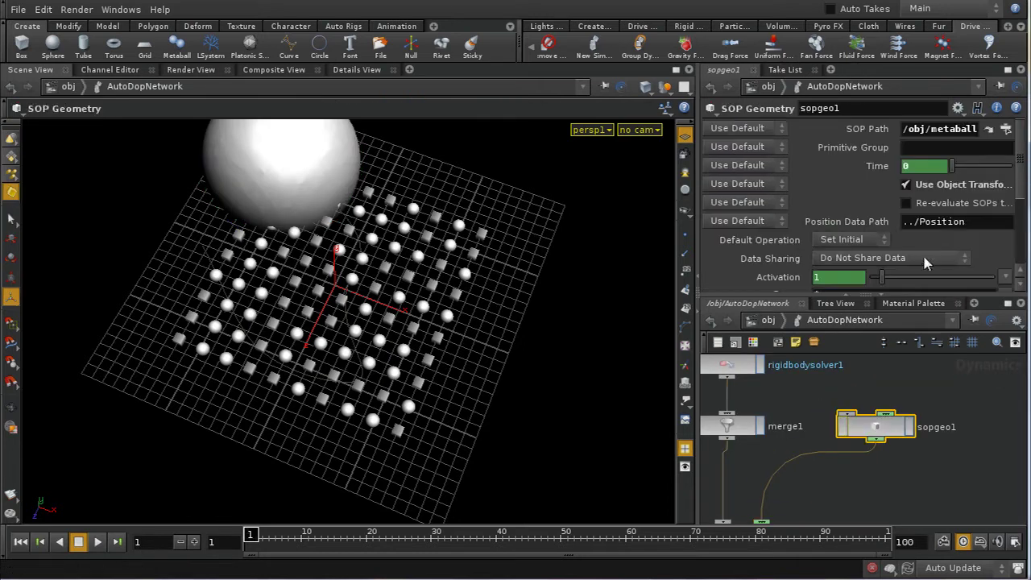
click(776, 133)
click(737, 157)
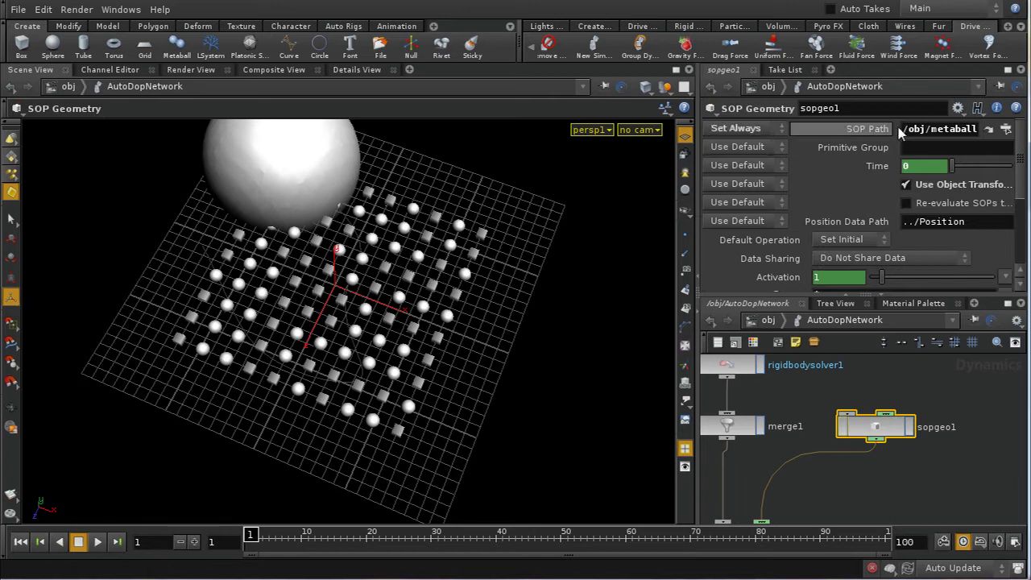
click(769, 165)
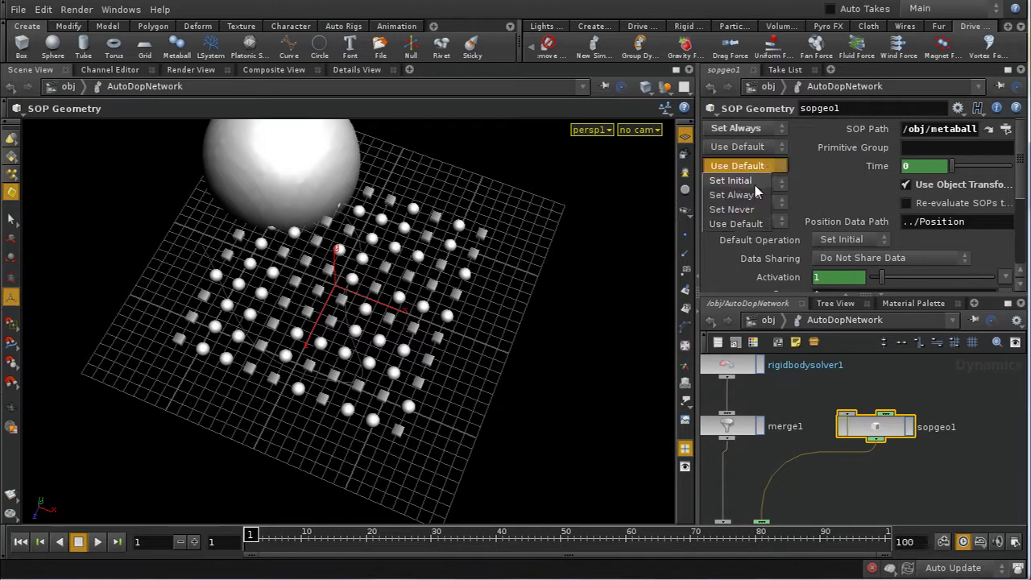
click(758, 196)
Use $T as sopgeo1's Time expression and set the operation of Use Object Transform to Set Always
click(926, 166)
text($T)
key(Return)
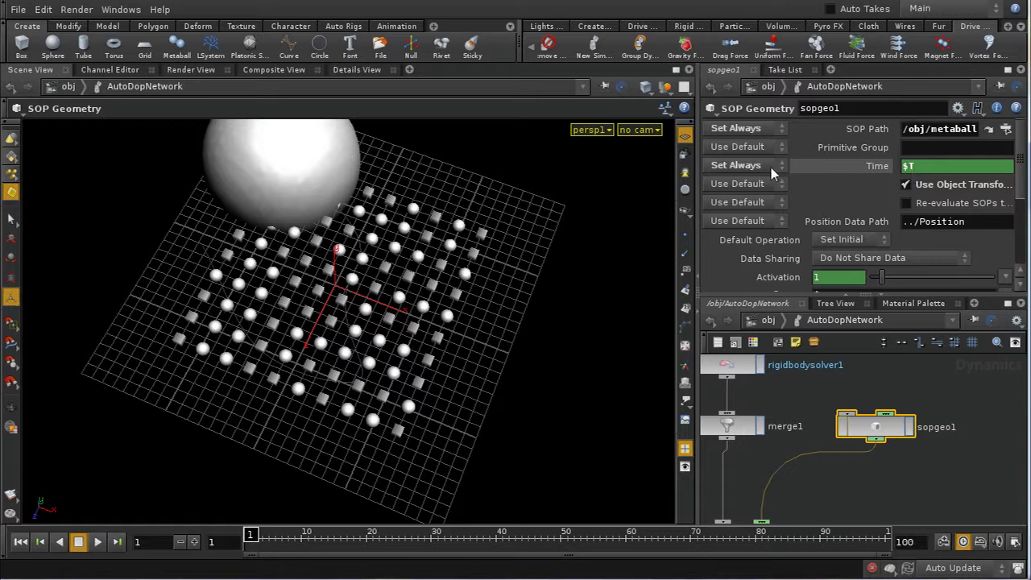
click(835, 172)
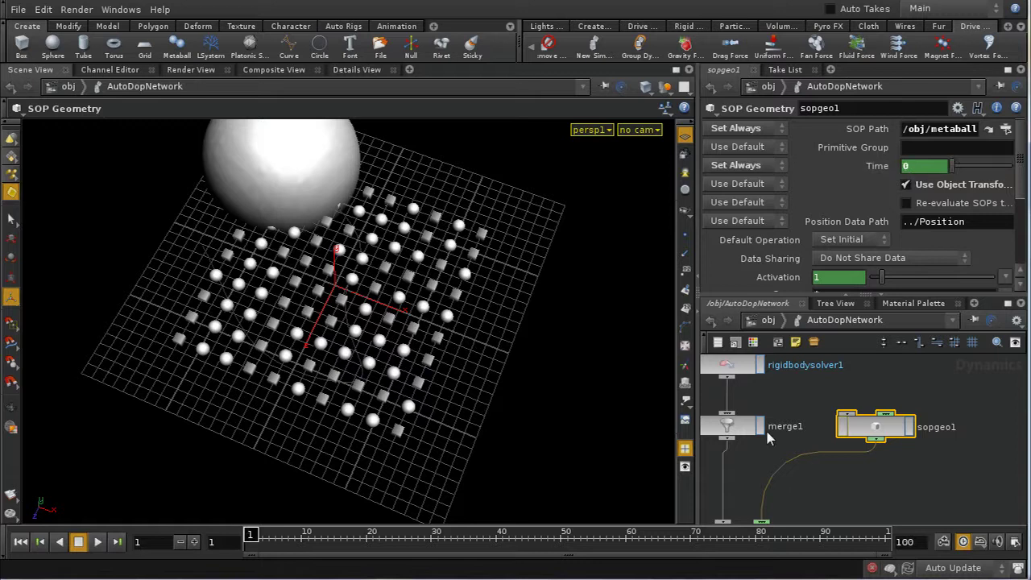
click(780, 184)
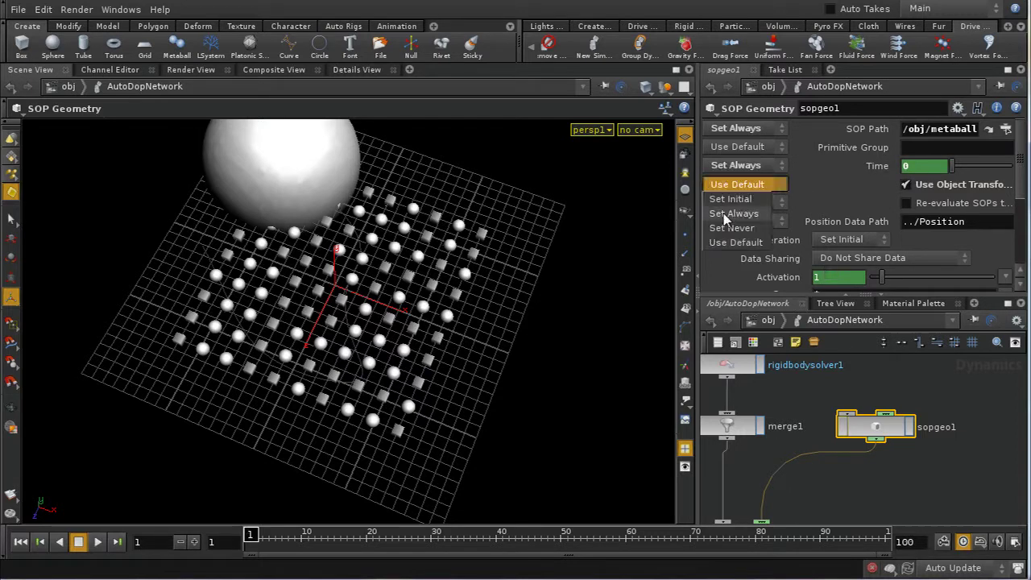
click(734, 216)
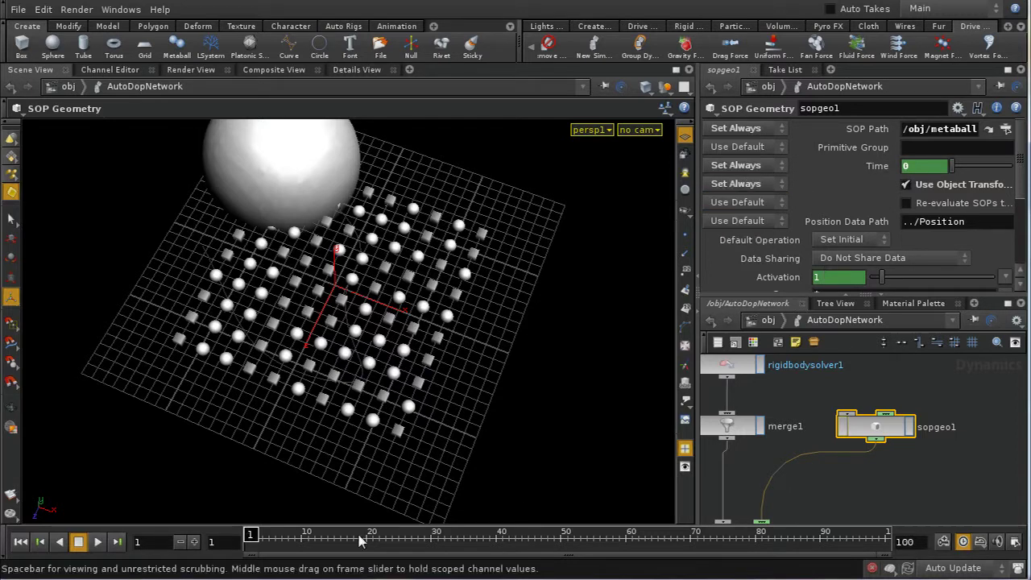
Play the simulation to about frame 40 to check how the moving metaball repels the boxes and spheres
click(97, 545)
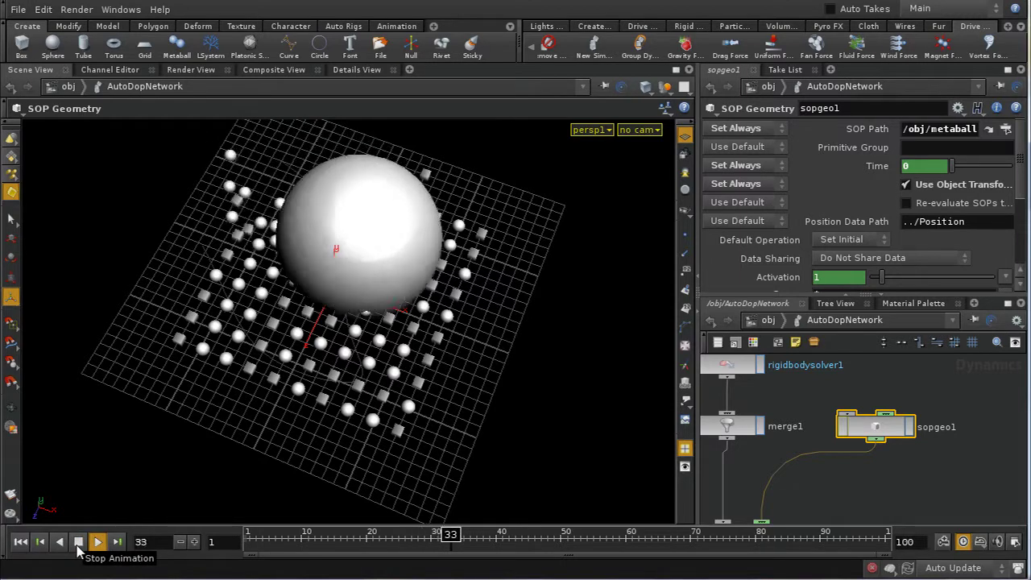
click(78, 542)
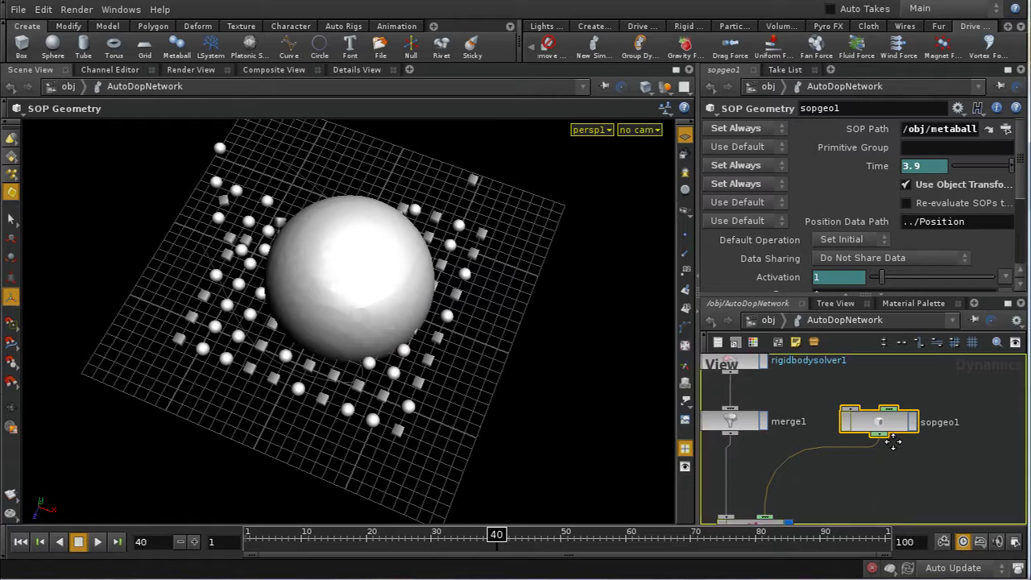
Turn off Show Guide Geometry on magnetforce1 and hide metaball_object1 at the object level
middle_drag(875, 474, 906, 395)
click(782, 456)
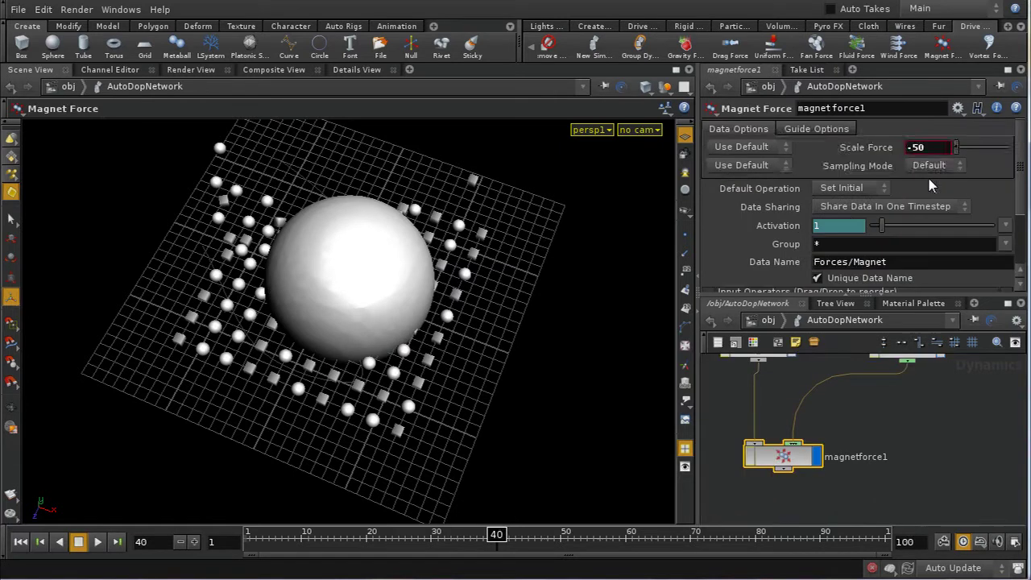
click(844, 130)
click(860, 147)
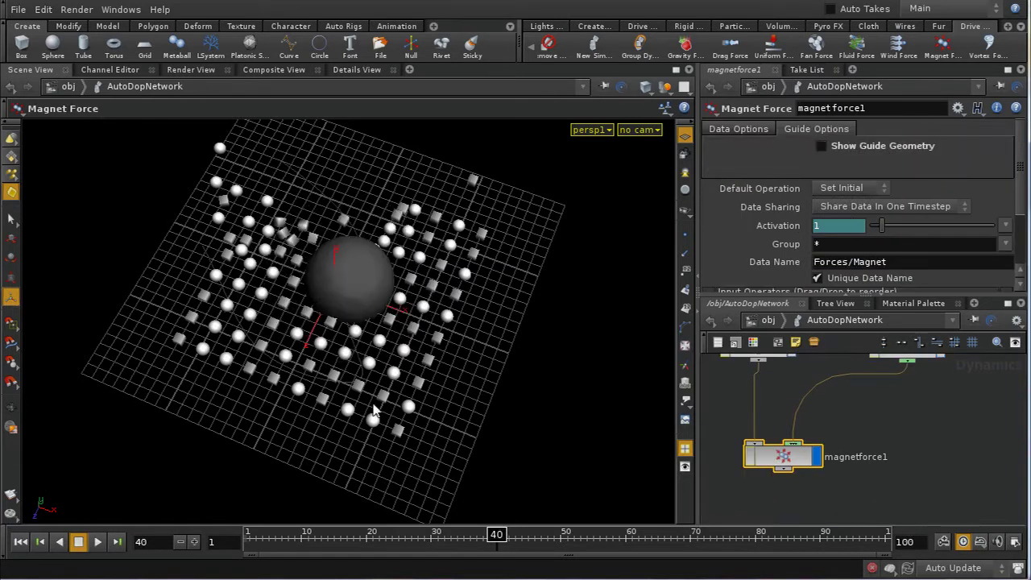
click(767, 320)
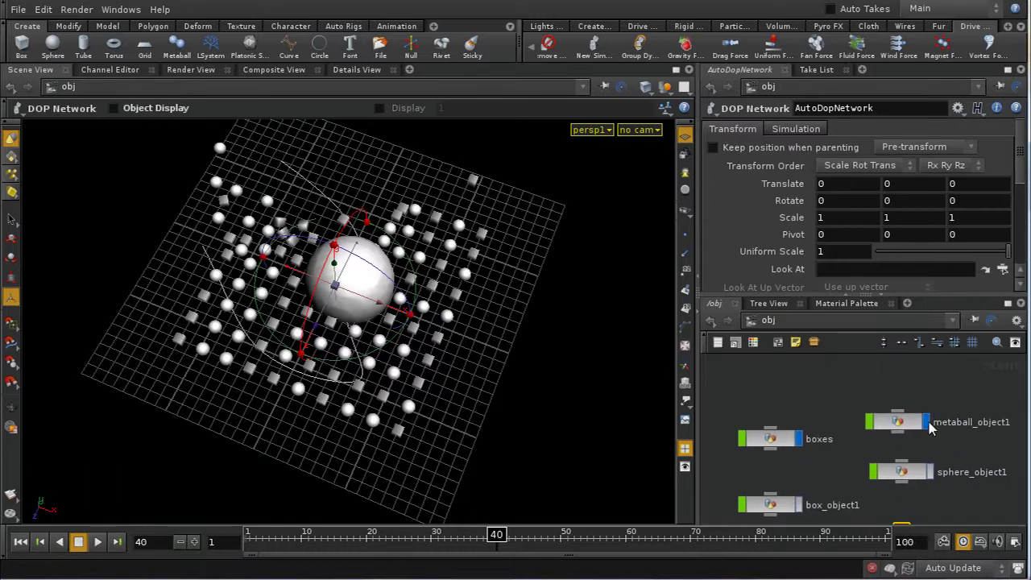
click(926, 422)
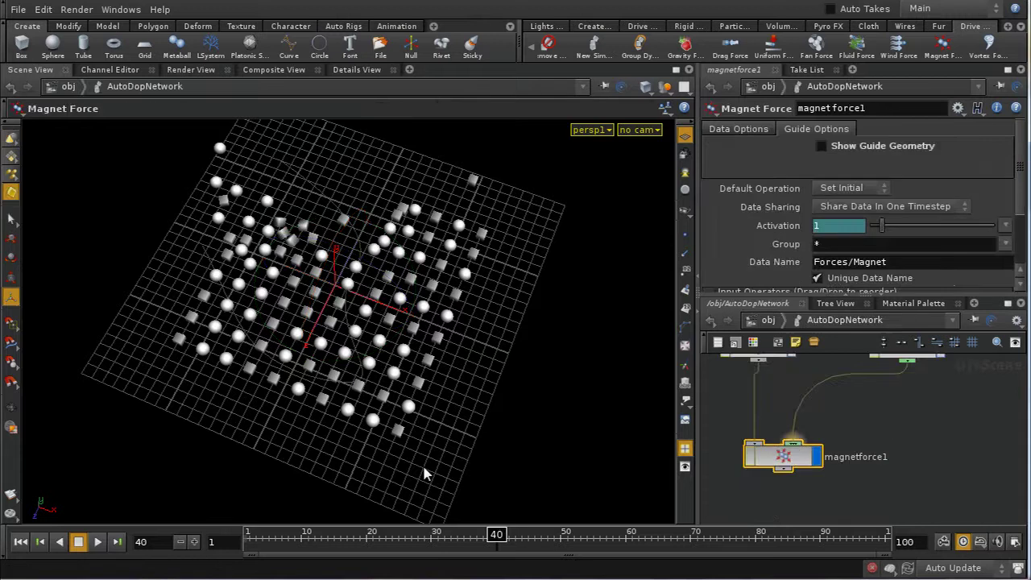
Replay the simulation from frame 1 without the guide geometry and return to the first frame
click(20, 542)
click(97, 541)
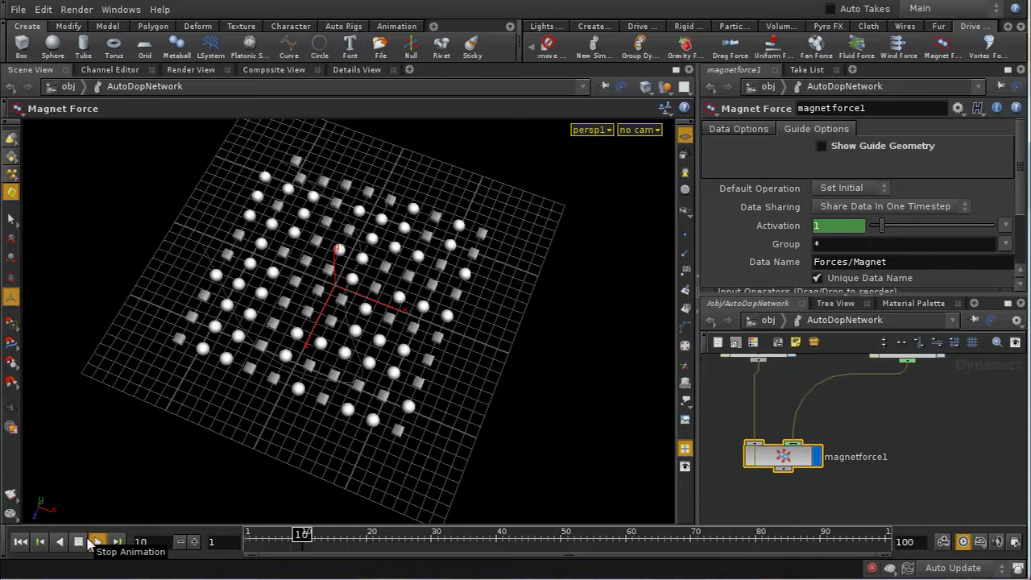
click(22, 546)
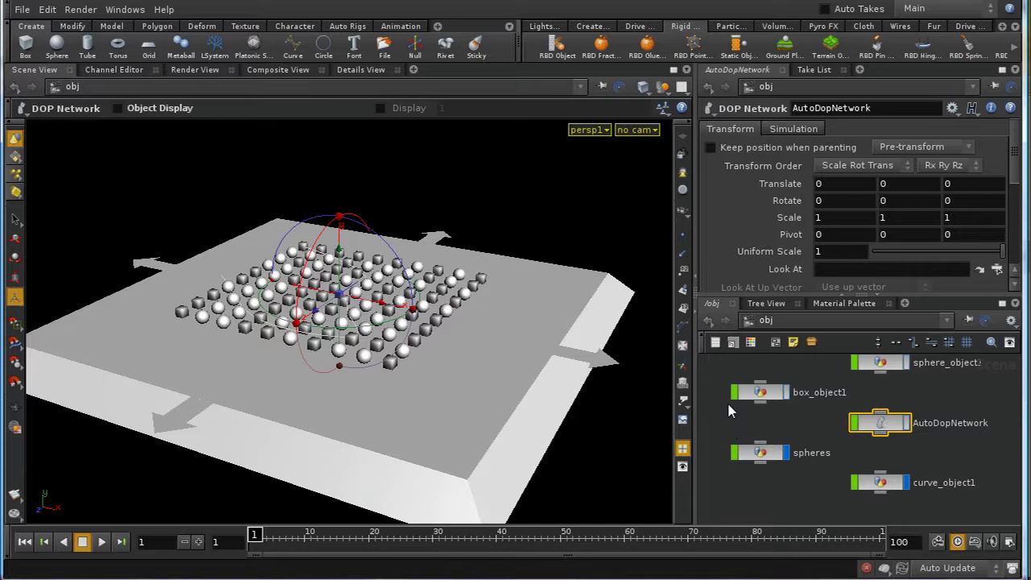
Examine the gravity1 force inside AutoDopNetwork and the ground plane object at the object level
double_click(890, 426)
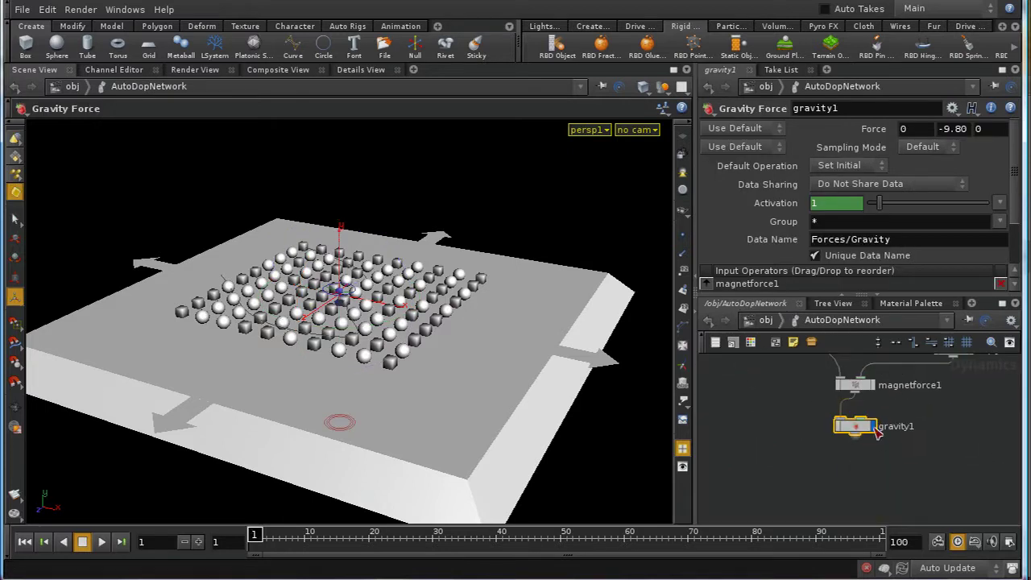
click(765, 320)
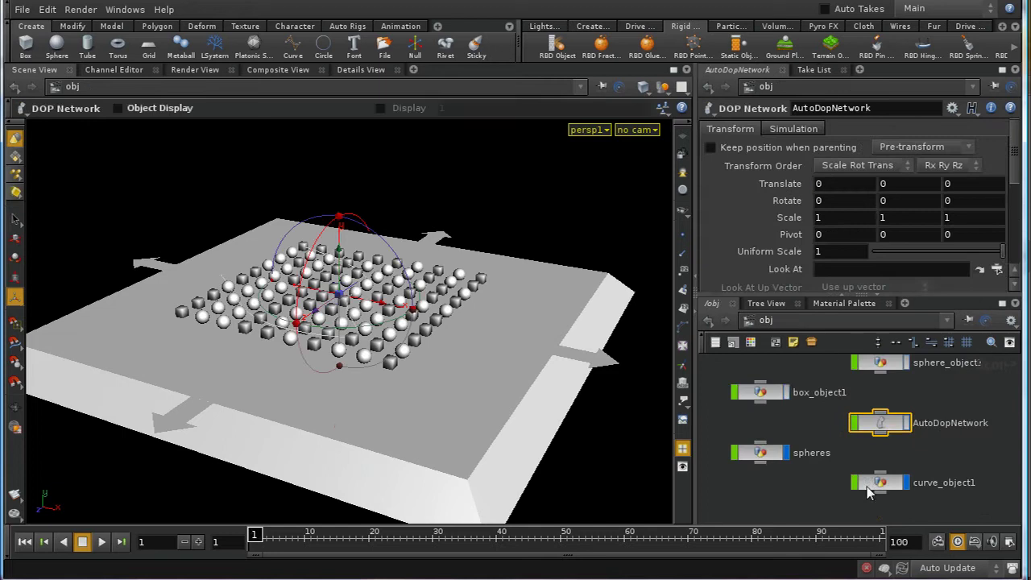
scroll(818, 487, down, 3)
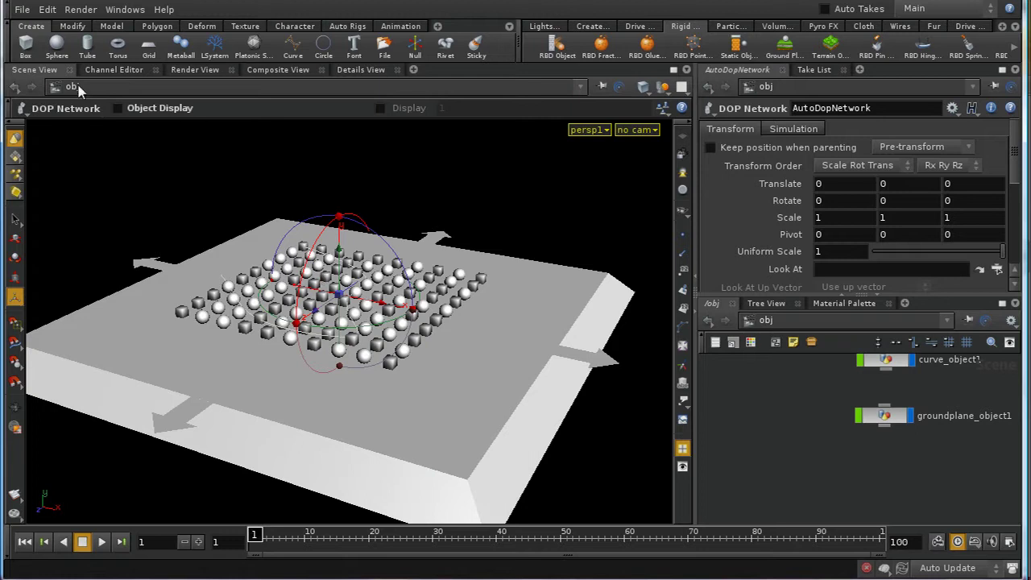
Create a sphere at the origin, with its node below groundplane_object1, and make it an RBD object
click(56, 46)
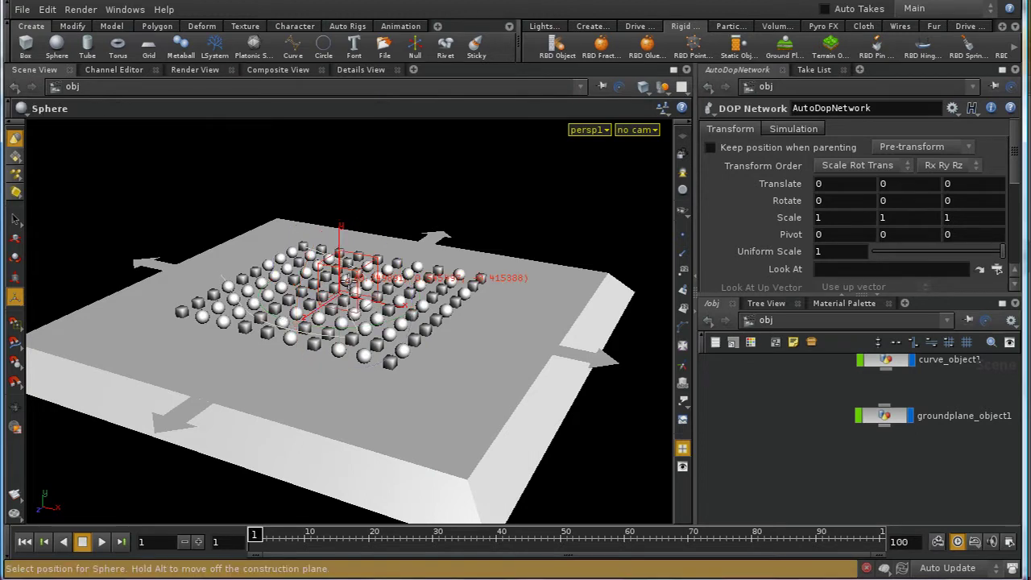
click(341, 287)
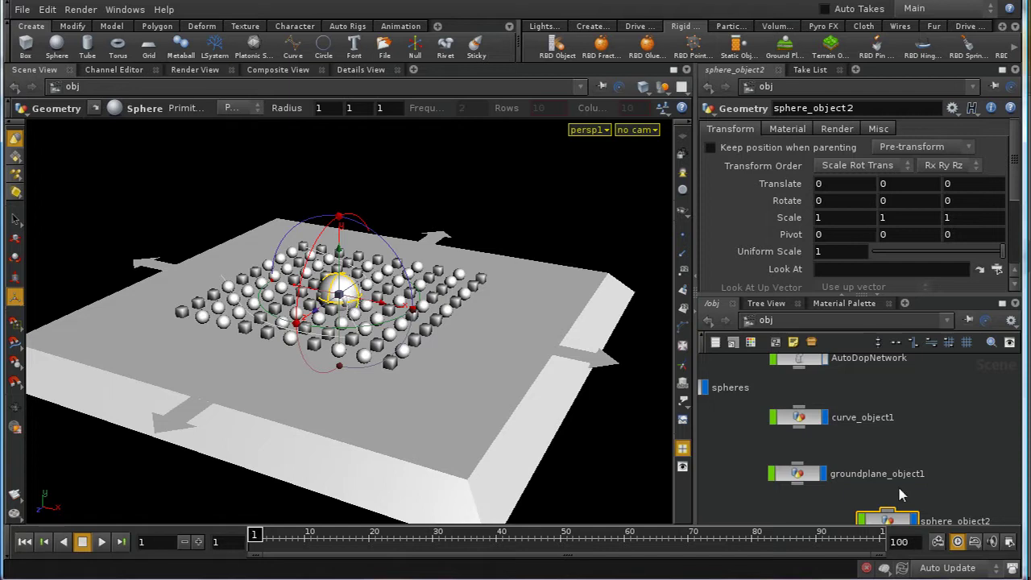
middle_drag(897, 484, 897, 404)
drag(880, 439, 805, 439)
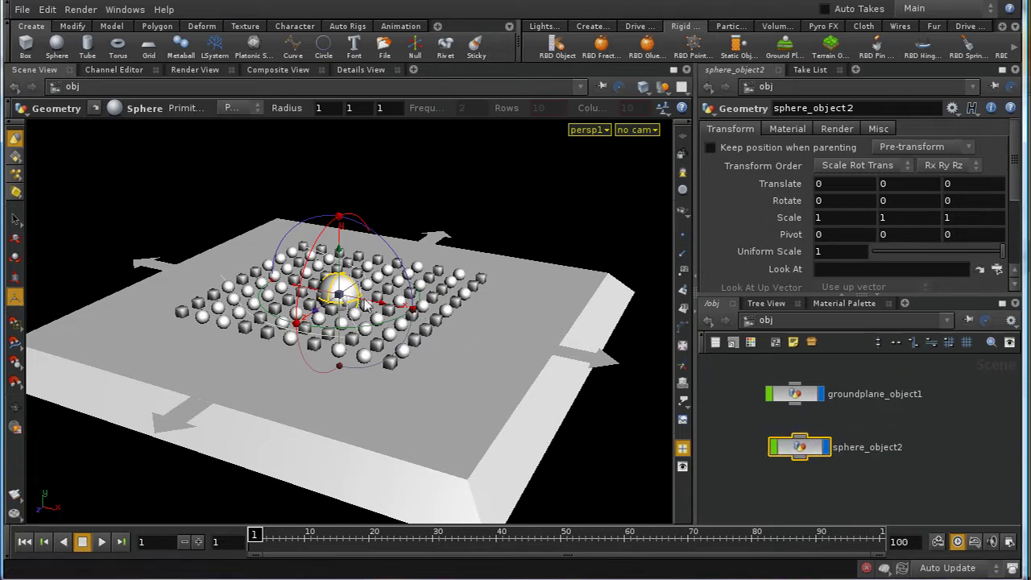
click(555, 48)
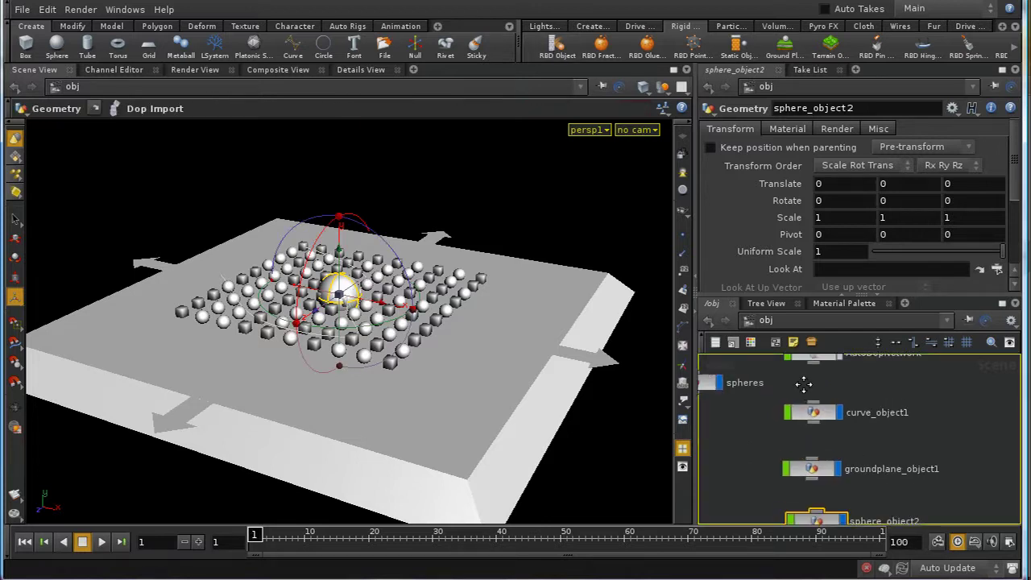
Inside AutoDopNetwork, move sphere_object2's initial Position to about X 8.2 and Y 5.18, above one side of the grid
double_click(803, 418)
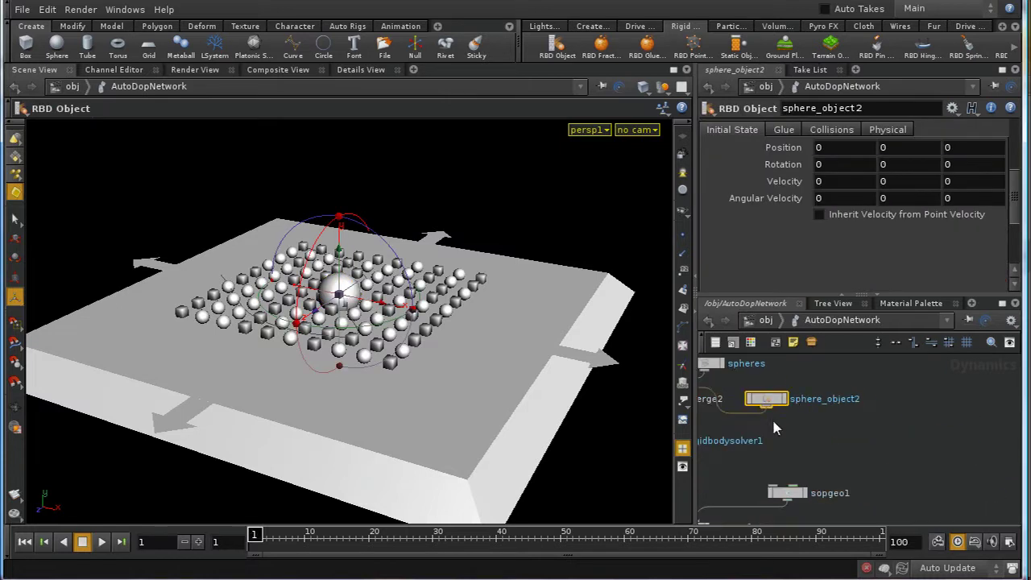
middle_drag(832, 432, 878, 467)
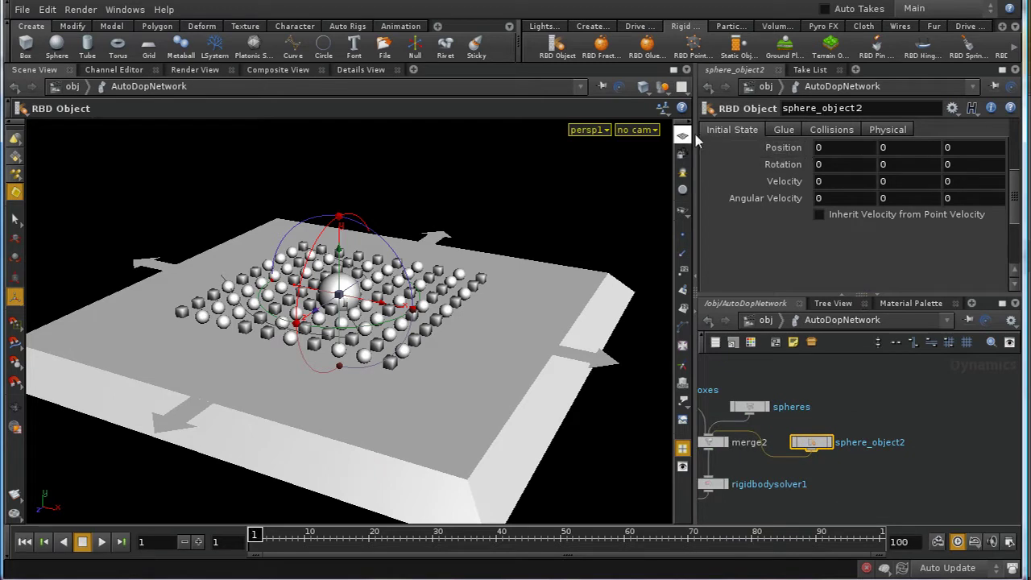
scroll(1013, 192, up, 3)
scroll(1016, 185, down, 2)
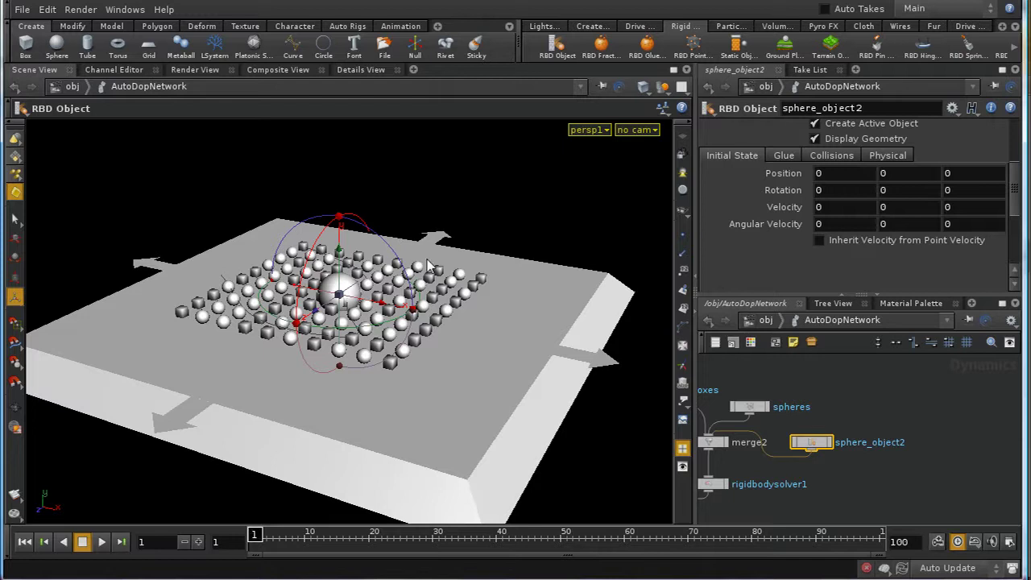
key(t)
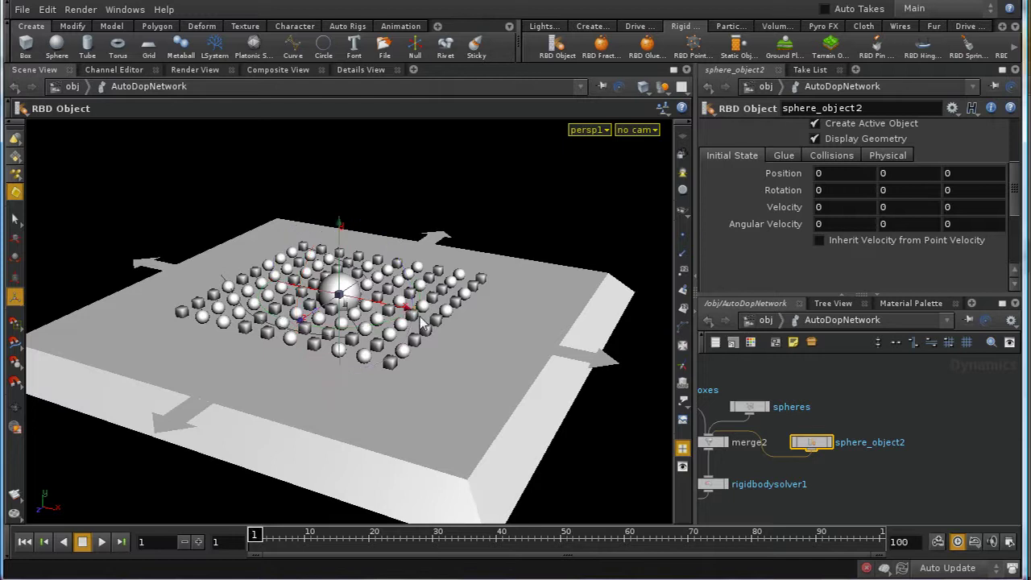
drag(408, 312, 588, 347)
drag(516, 299, 529, 171)
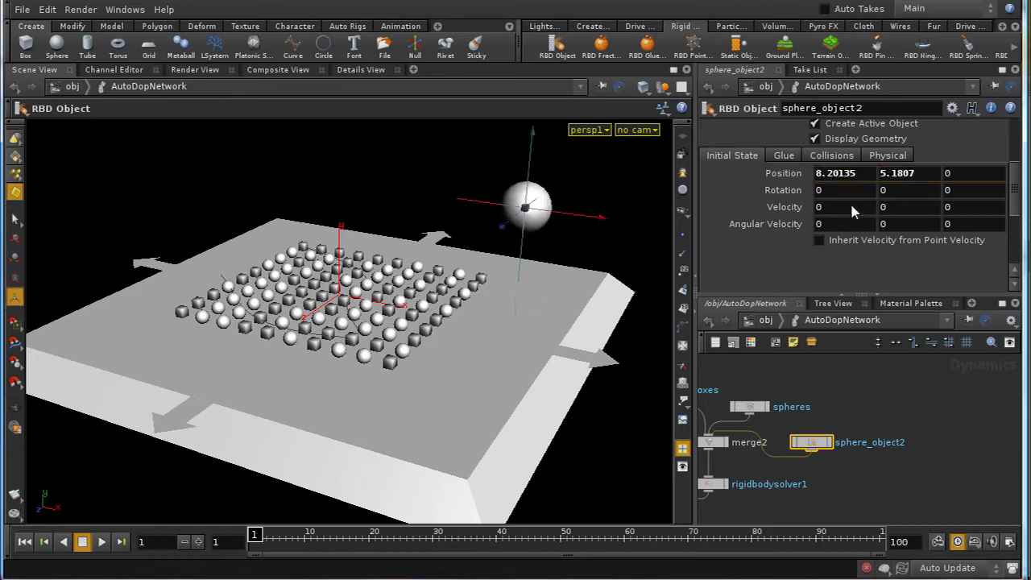
Set sphere_object2's X Velocity to -5 and Z Angular Velocity to 60, and test-play the simulation before returning to frame 1
click(825, 208)
click(102, 542)
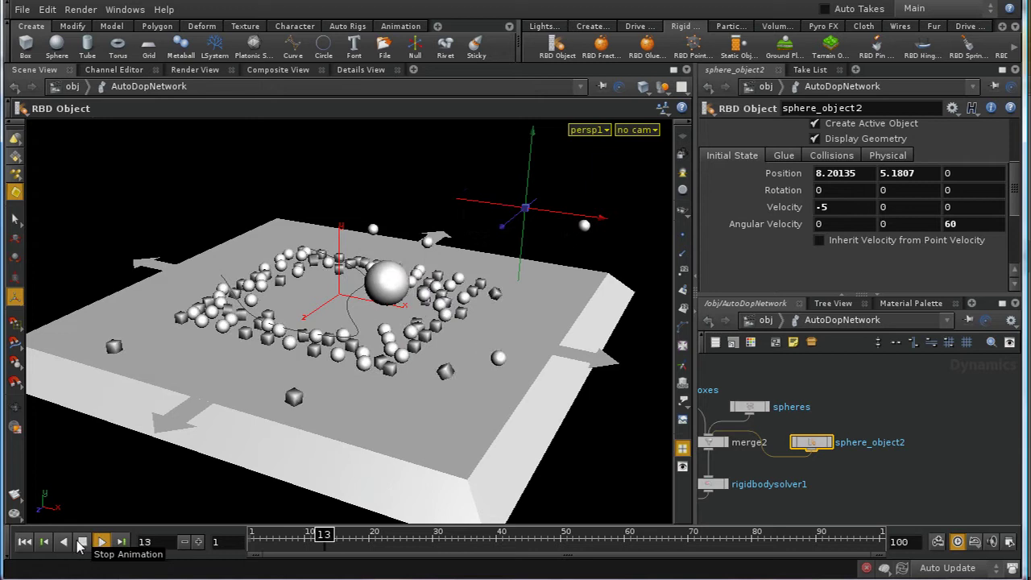
click(82, 542)
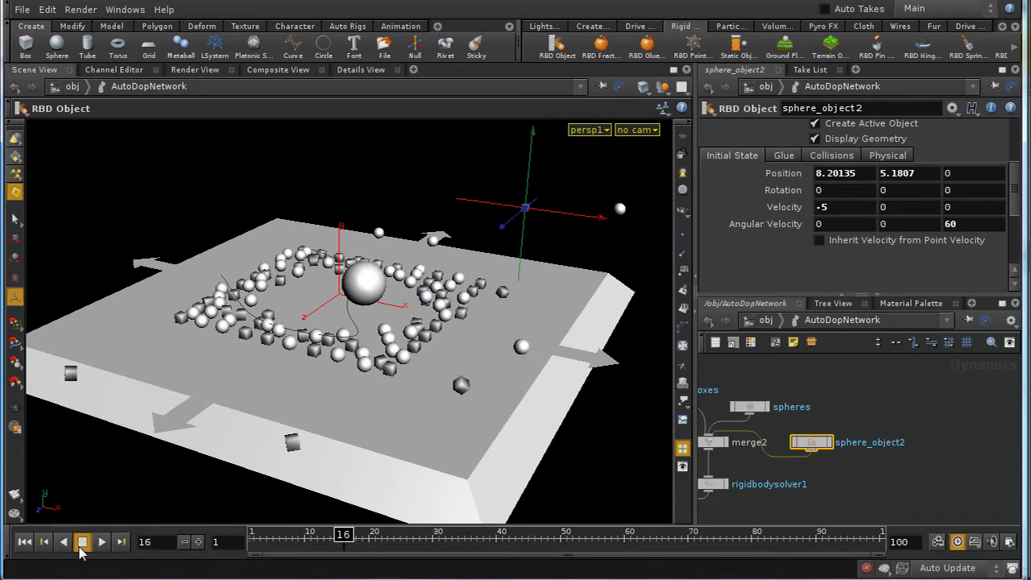
click(24, 541)
Move the sopgeo1 node up to make room and add a Fetch Data node connected to magnetforce1
middle_drag(827, 458, 830, 406)
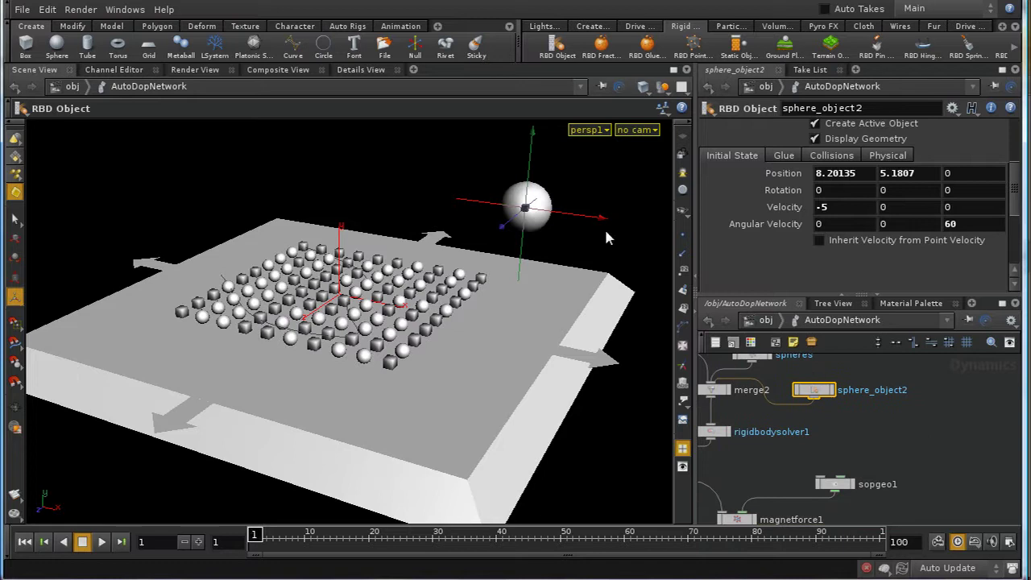
mouse_move(892, 458)
middle_down()
mouse_move(892, 411)
mouse_move(898, 449)
middle_up()
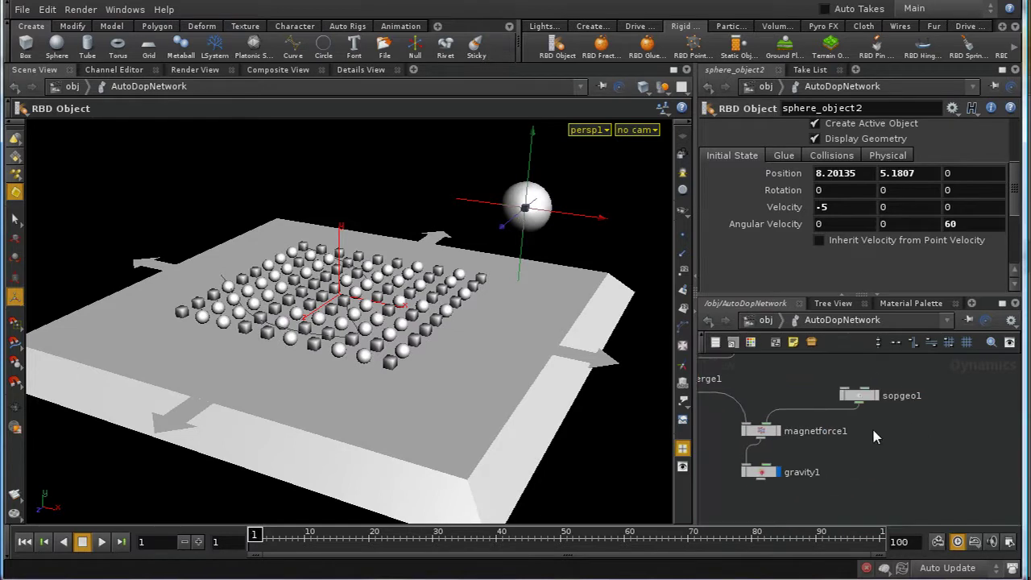
click(862, 396)
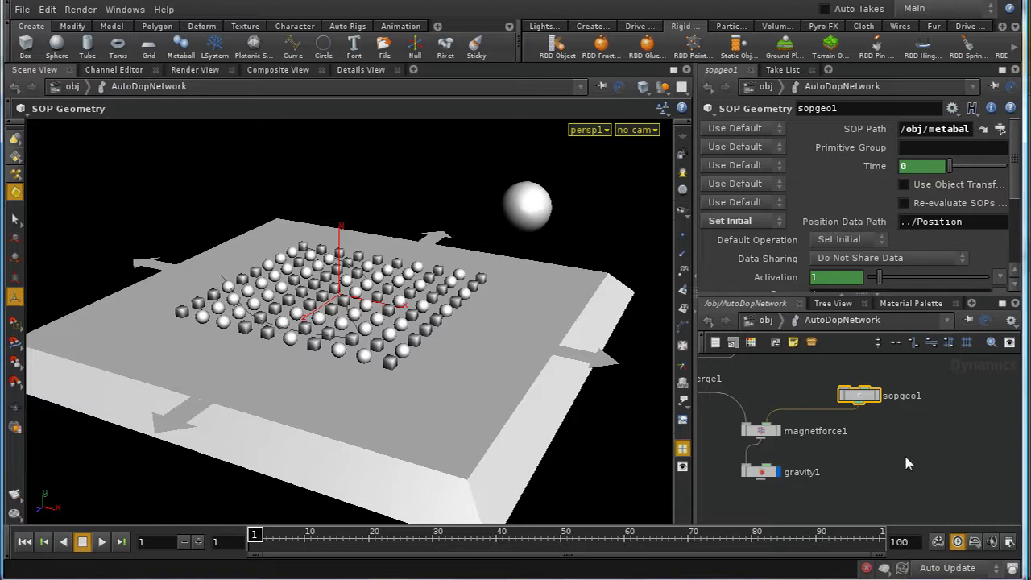
middle_drag(903, 452, 907, 476)
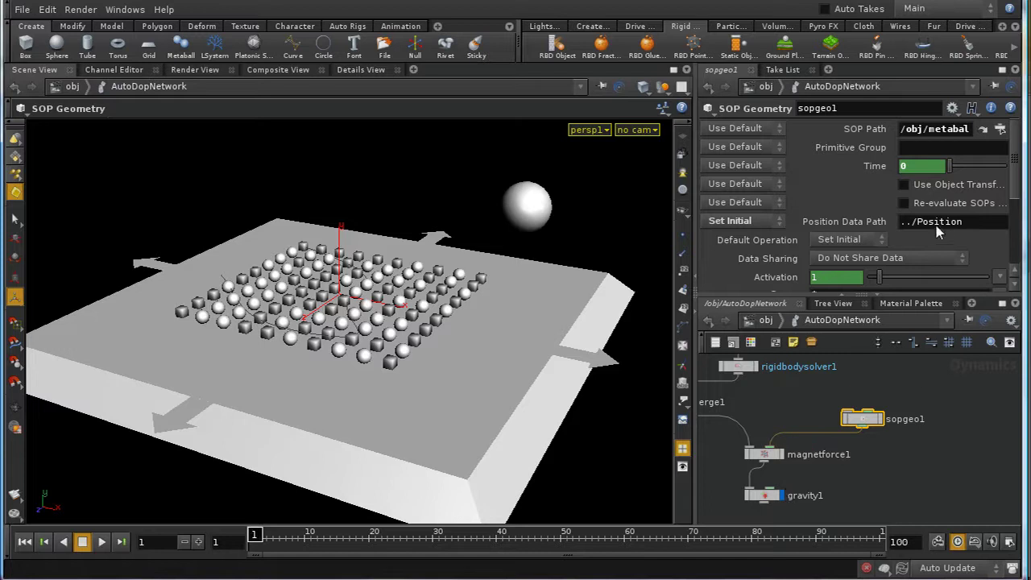
drag(868, 413, 849, 388)
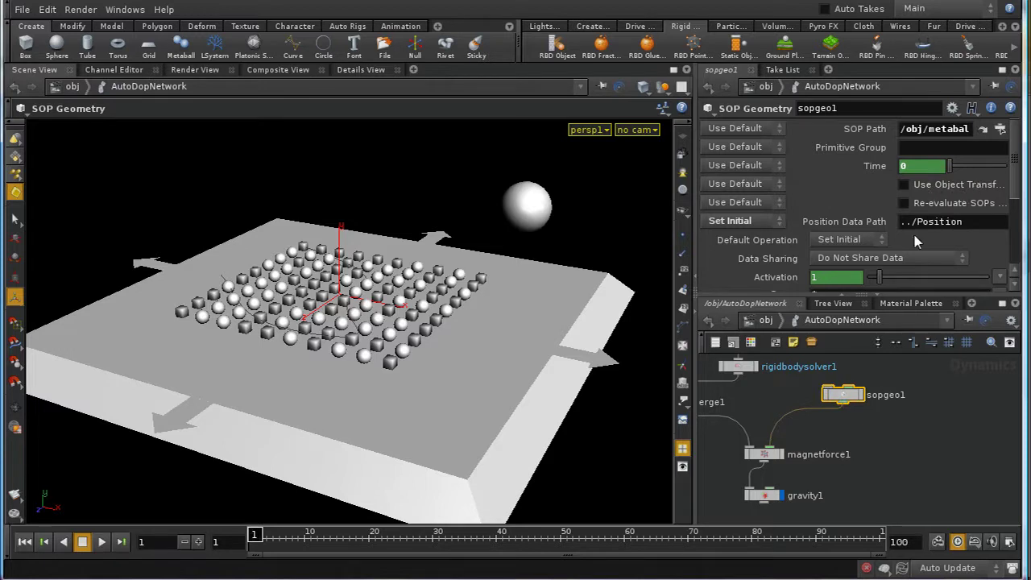
key(Tab)
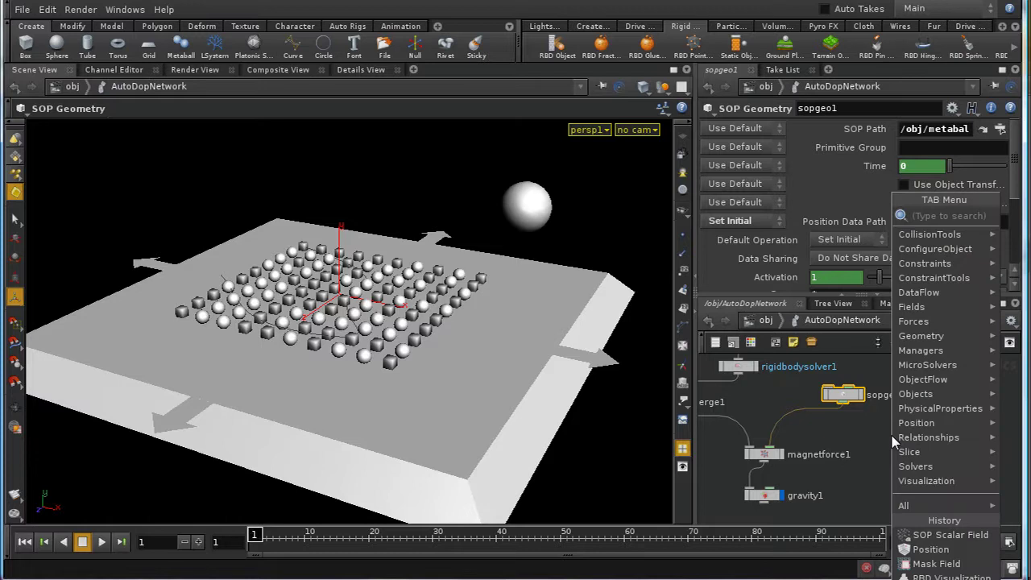
text(Fetch Data)
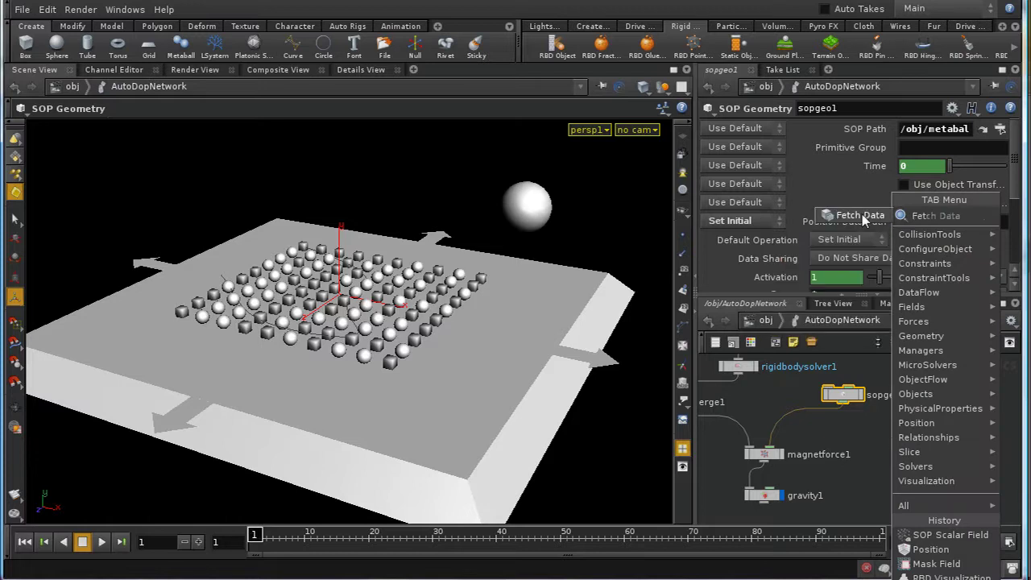
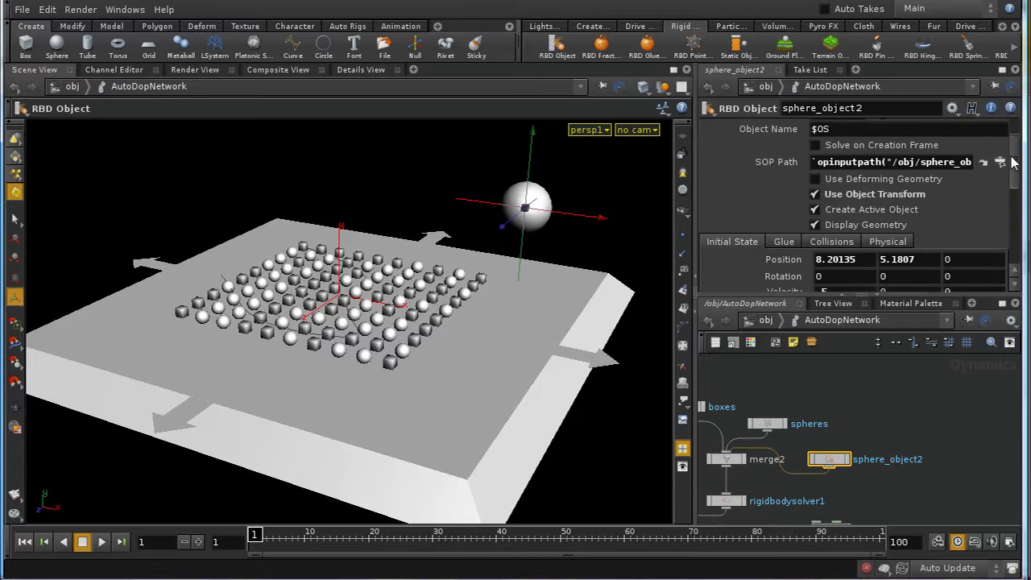
Copy the name sphere_object2 from the RBD object into fetchdata1's Source Object
double_click(882, 112)
key(ctrl+c)
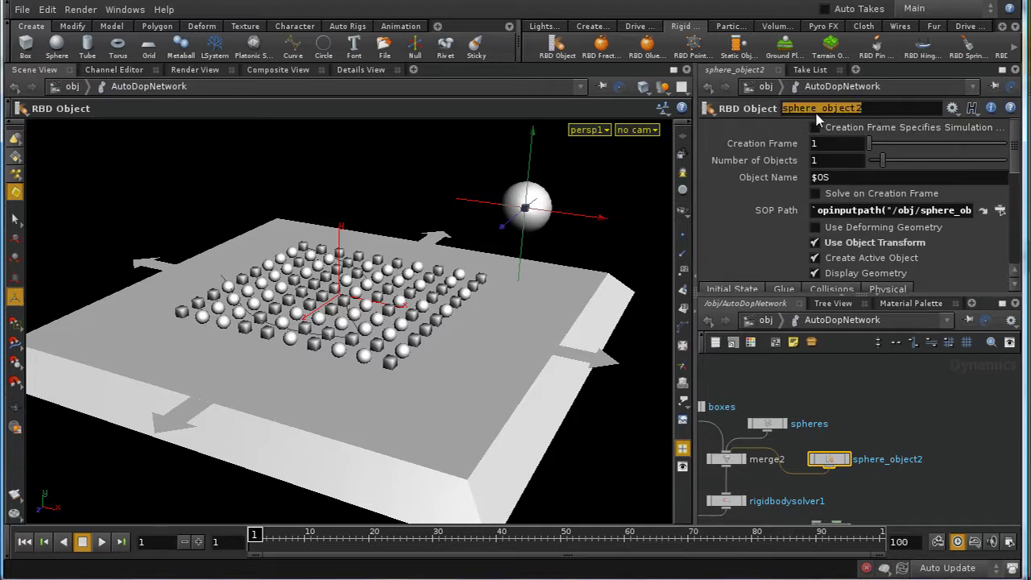
middle_drag(878, 463, 879, 374)
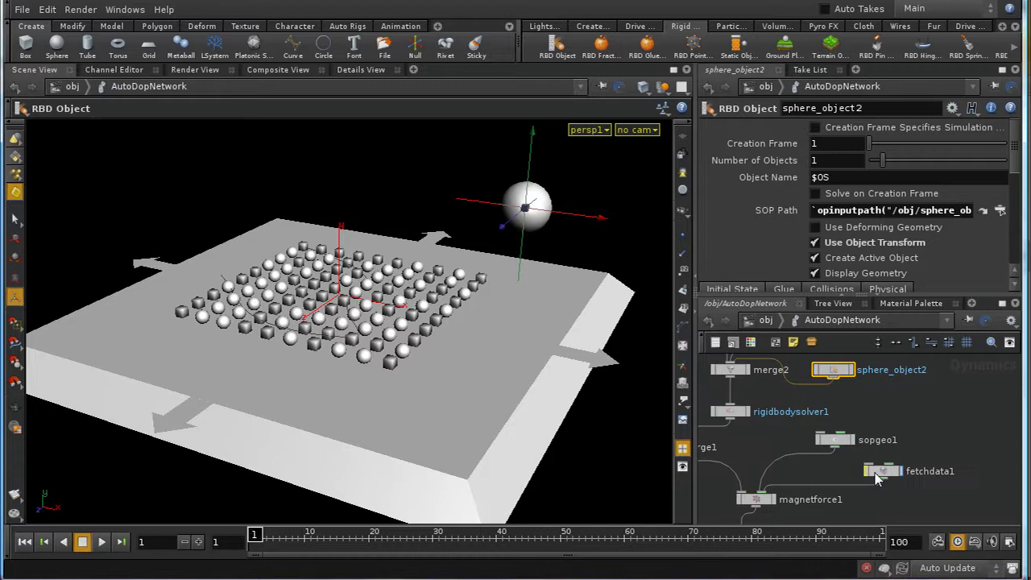
click(879, 472)
double_click(837, 129)
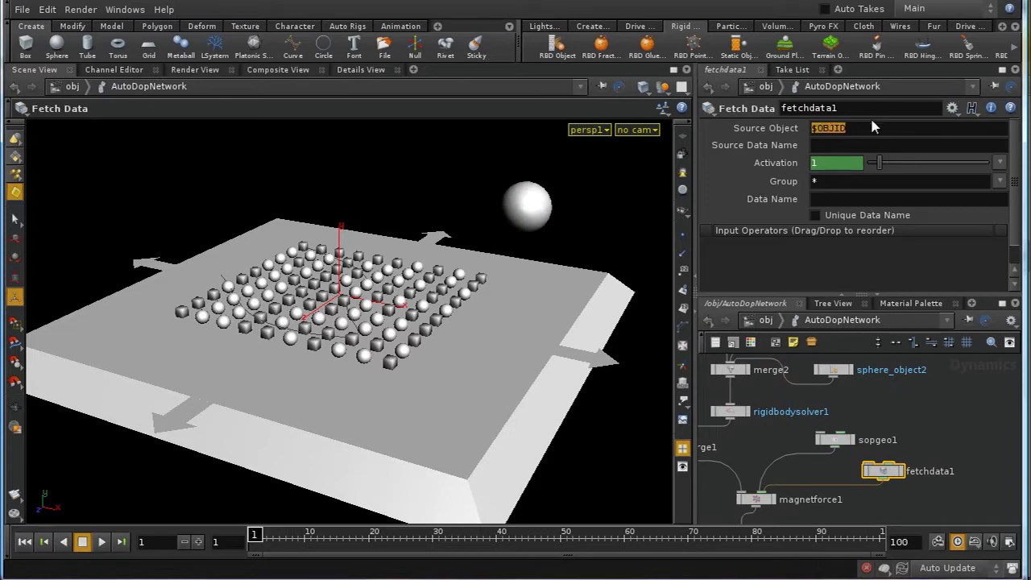
key(ctrl+v)
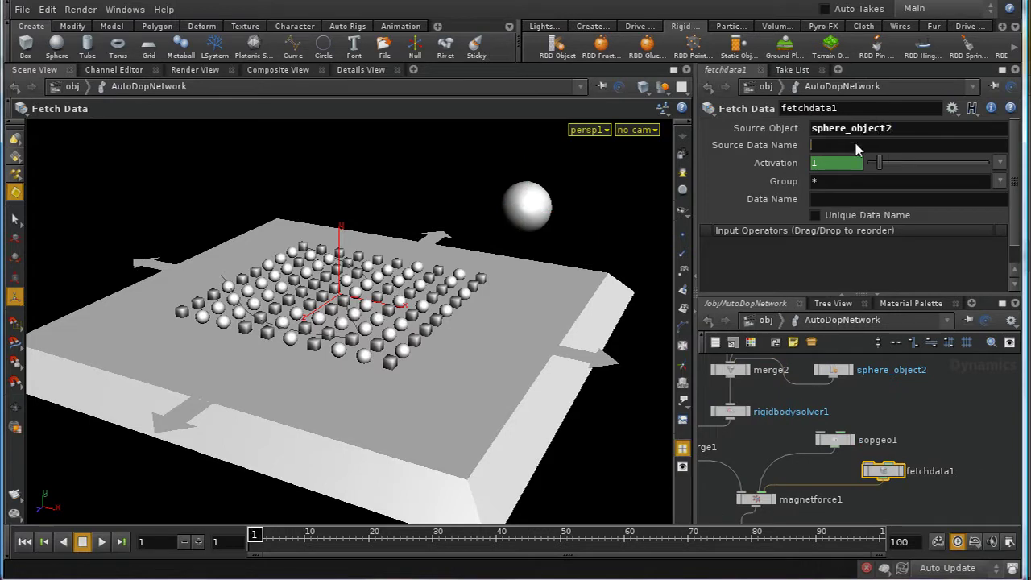
Set both the Source Data Name and the Data Name of fetchdata1 to Position
text(Position)
key(Tab)
click(816, 199)
text(Position)
key(Return)
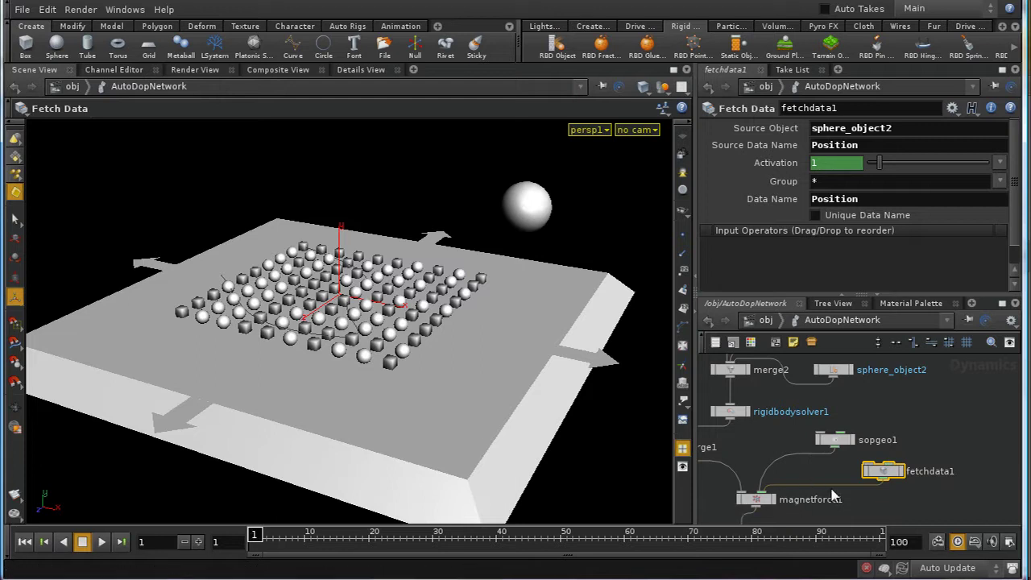
Inspect sopgeo1's settings, test-play the simulation with the fetched Position data, and return to frame 1
middle_drag(874, 498, 912, 463)
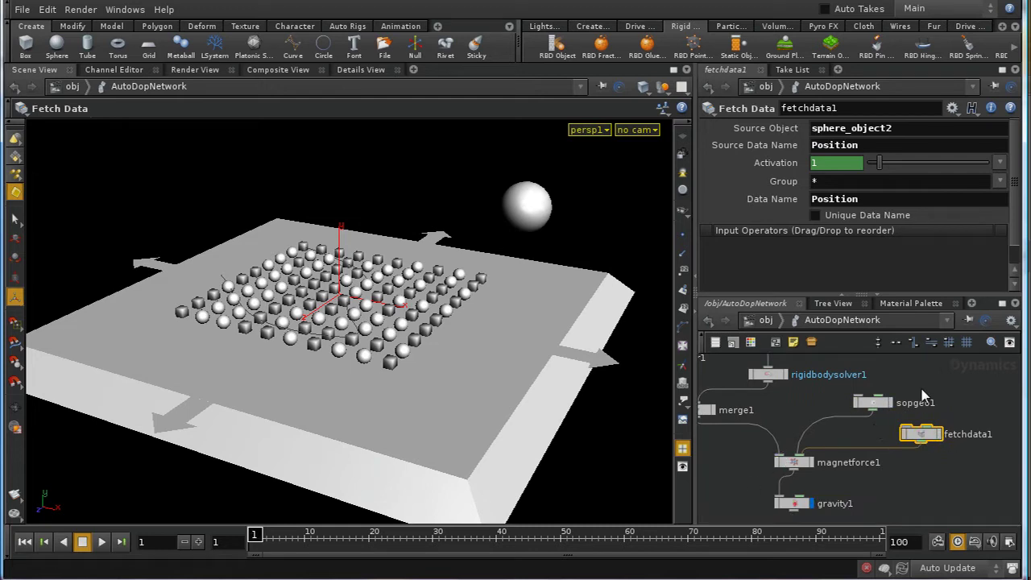
middle_drag(917, 373, 909, 416)
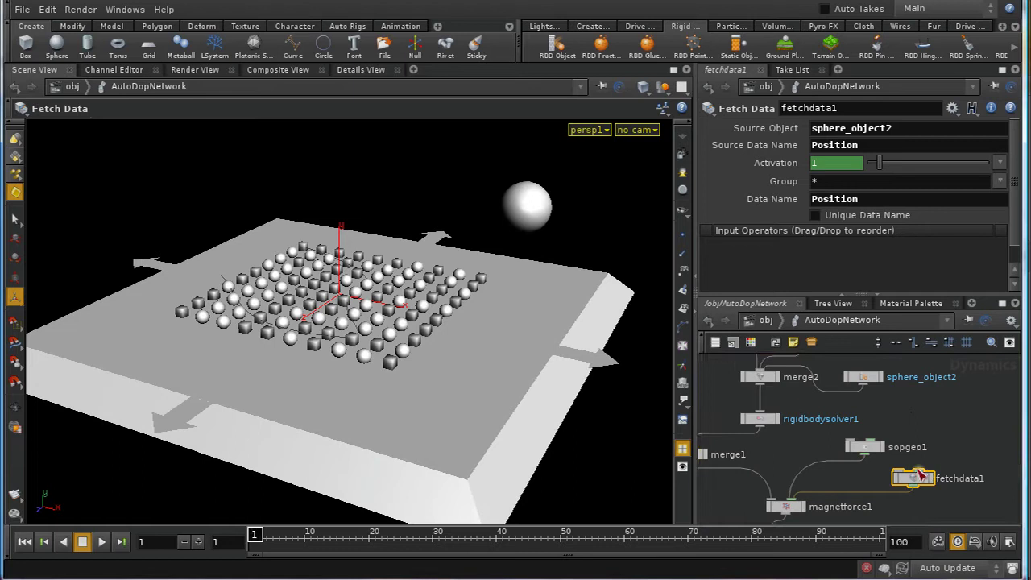
click(864, 447)
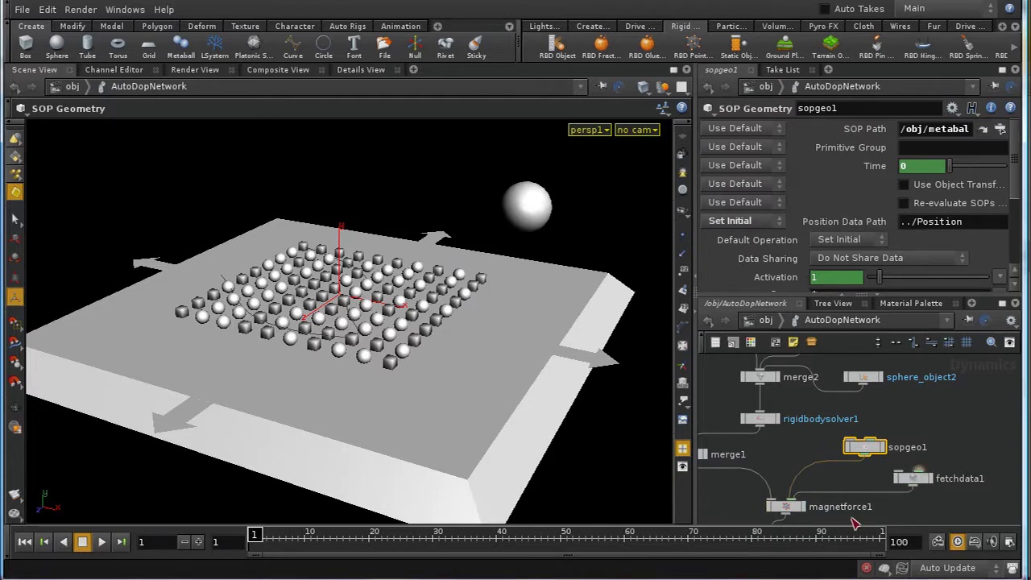
click(98, 542)
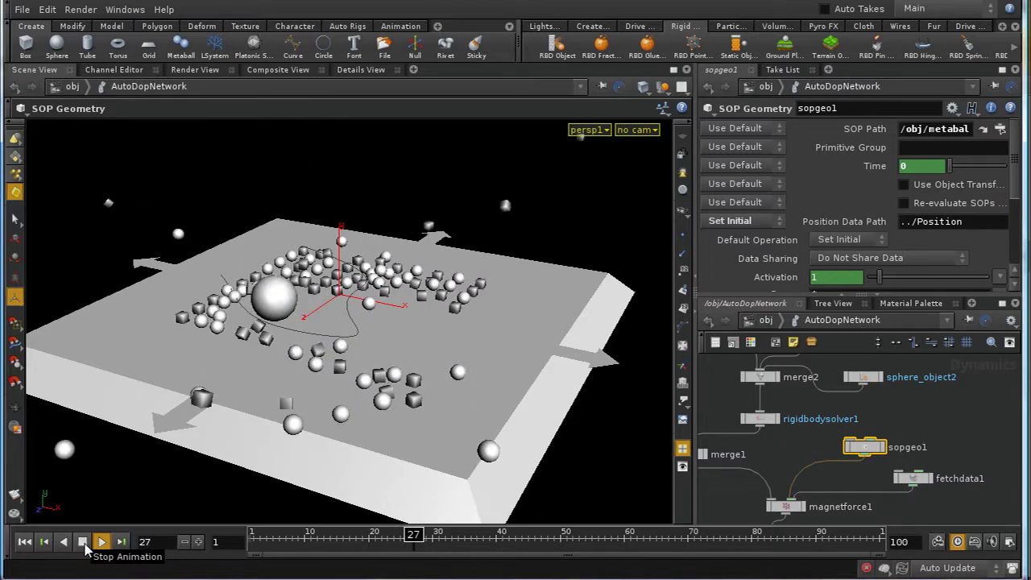
click(83, 541)
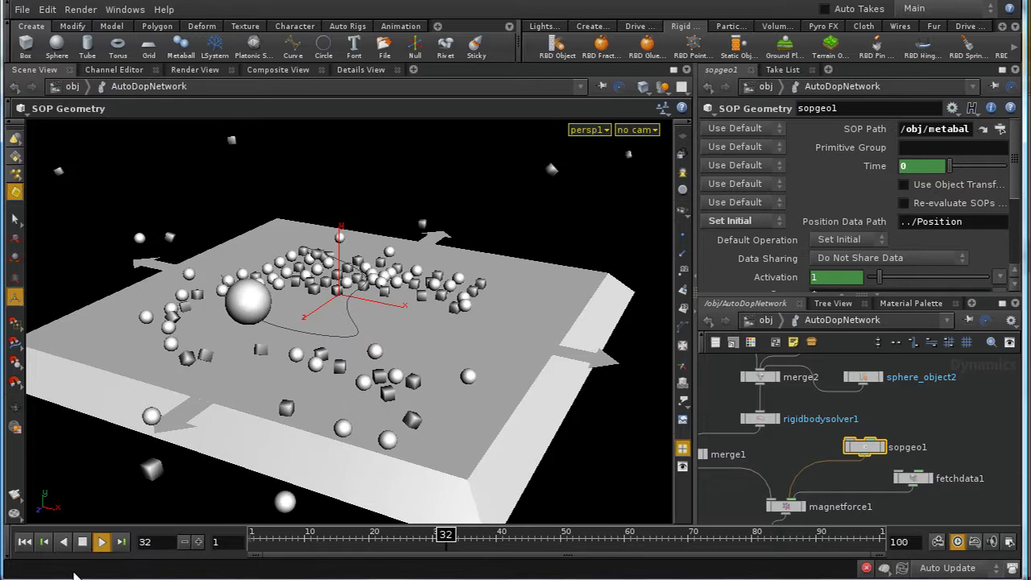
click(24, 541)
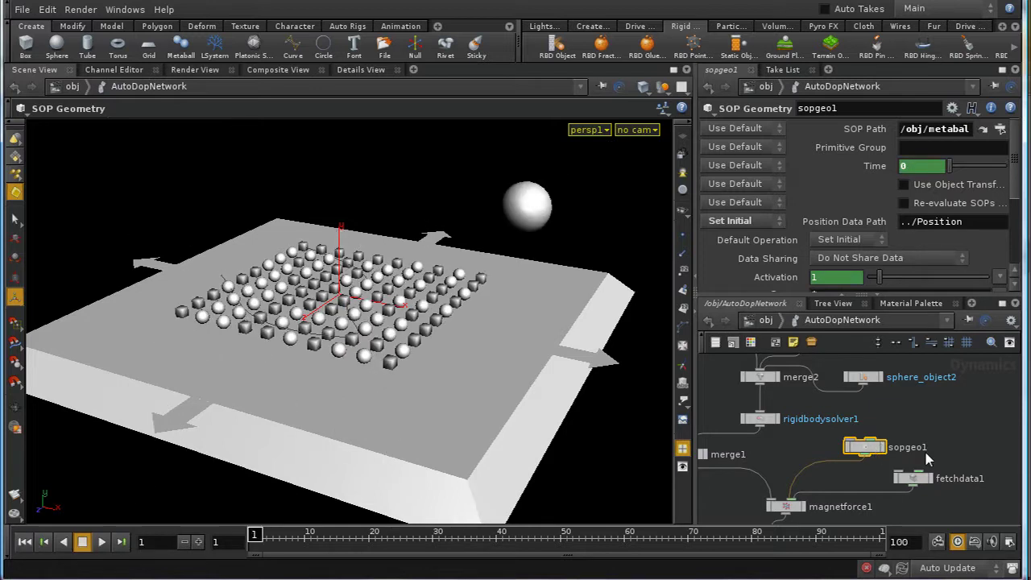
Review magnetforce1's parameters and its connections from sopgeo1 and fetchdata1
middle_drag(929, 461, 924, 406)
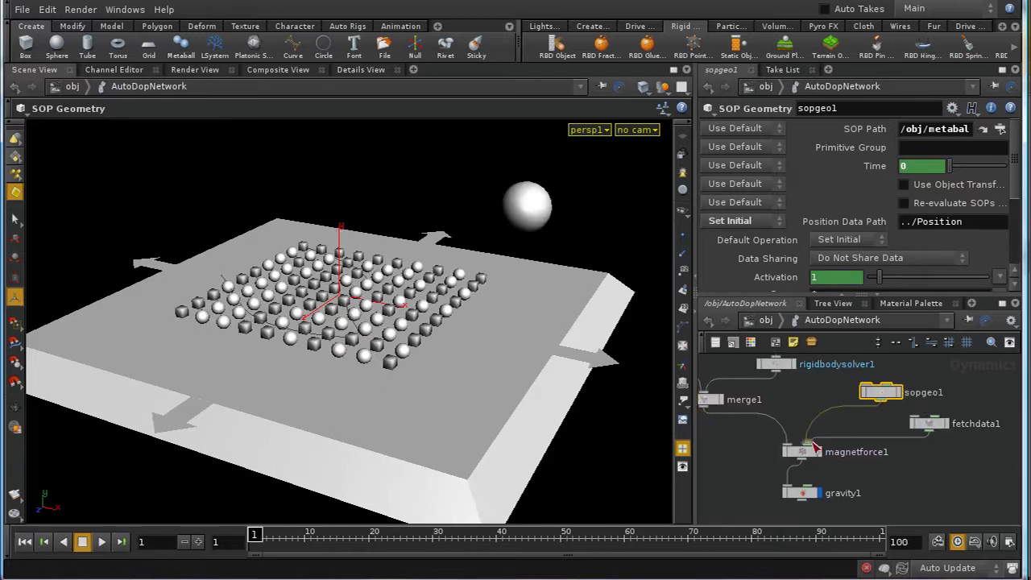
click(886, 400)
click(801, 450)
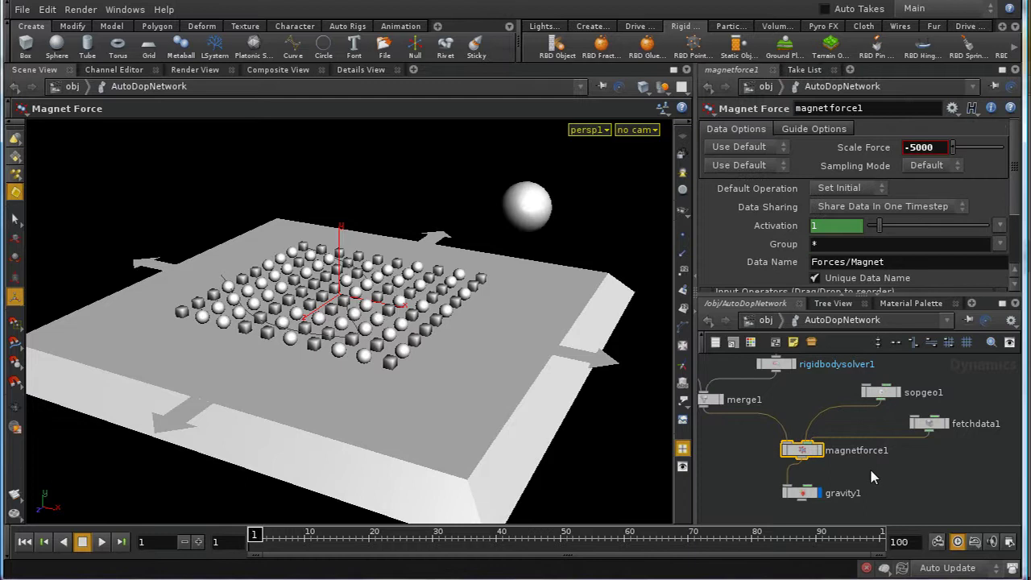
middle_drag(869, 467, 821, 465)
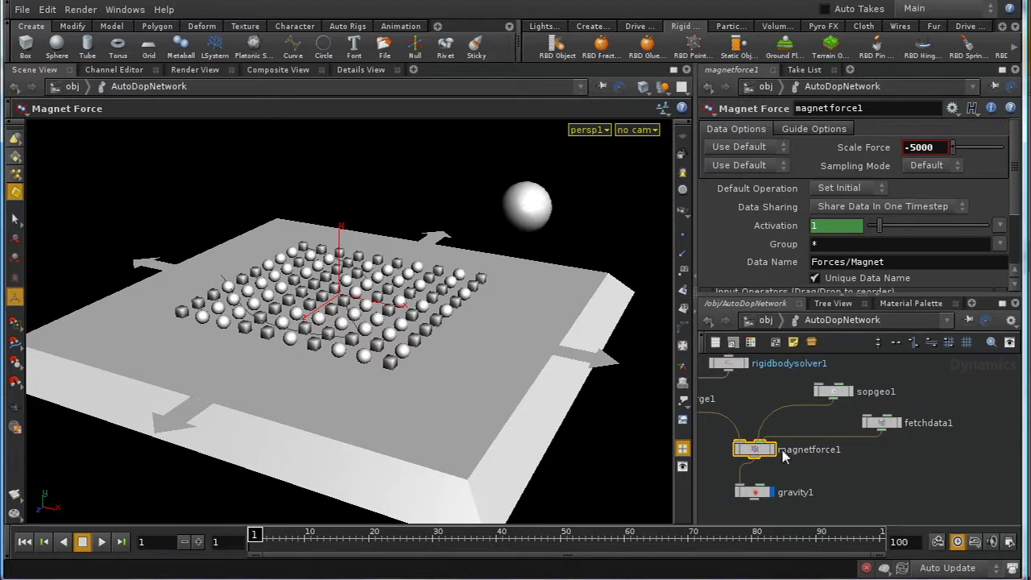
middle_drag(879, 489, 917, 459)
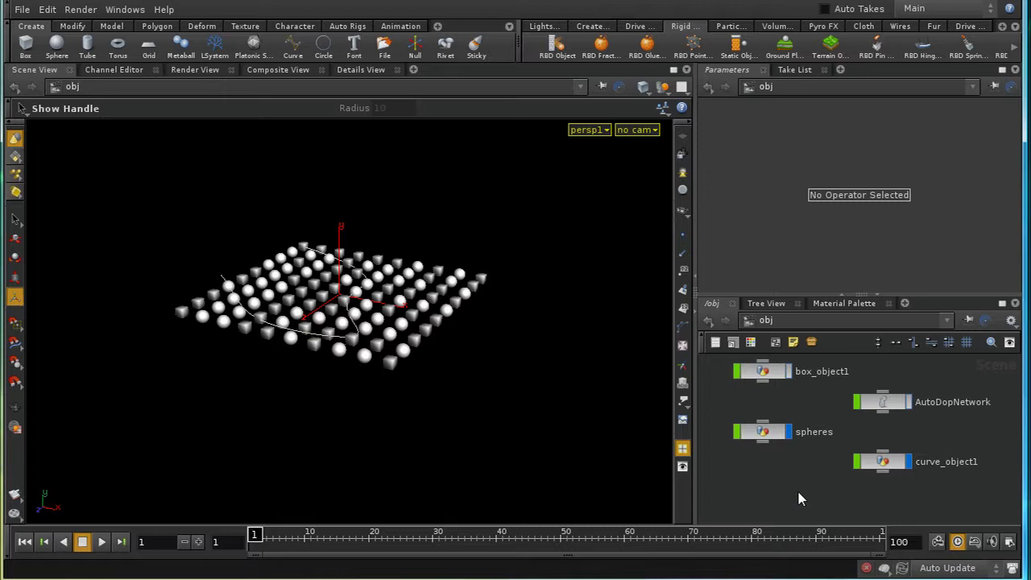
Inside AutoDopNetwork, add a Field Force node below merge1 and connect merge1's output to its first input
double_click(892, 409)
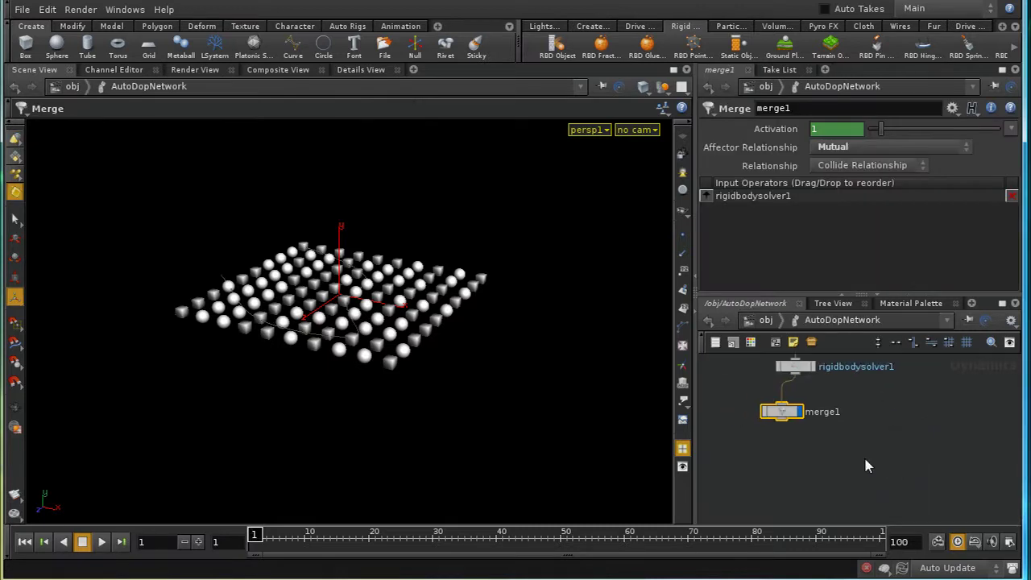
key(Tab)
text(fi)
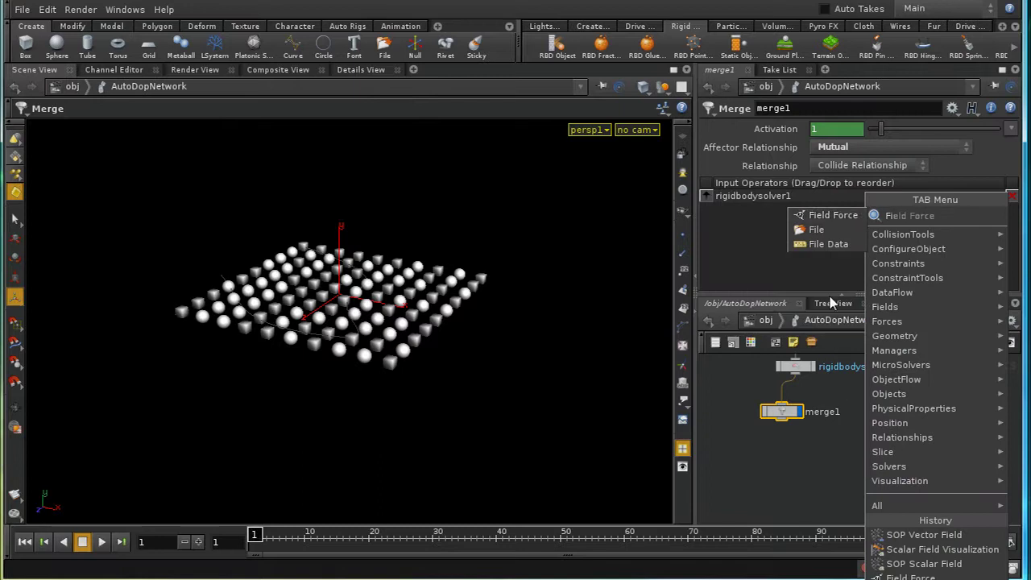
click(830, 215)
click(784, 457)
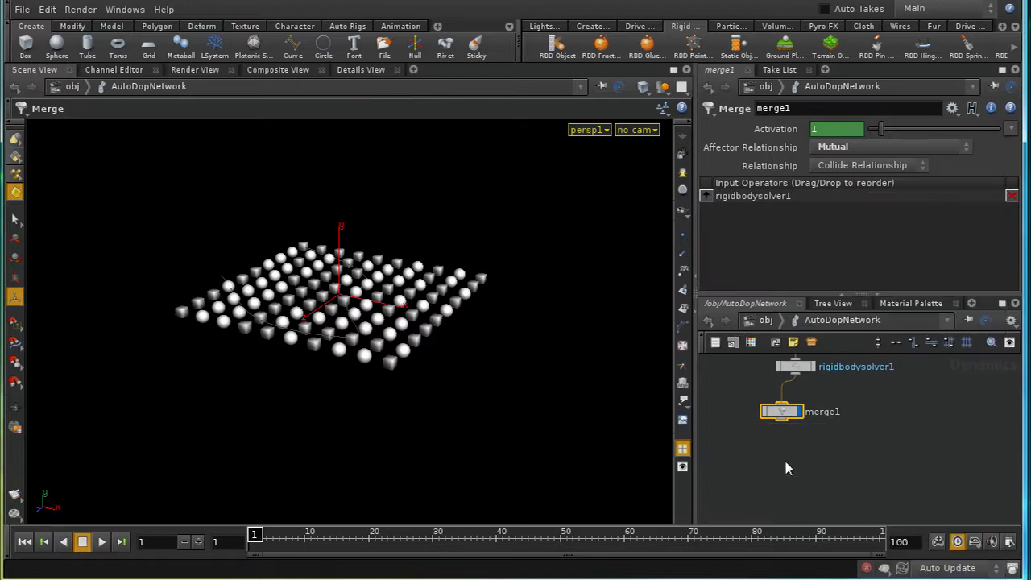
drag(779, 424, 770, 457)
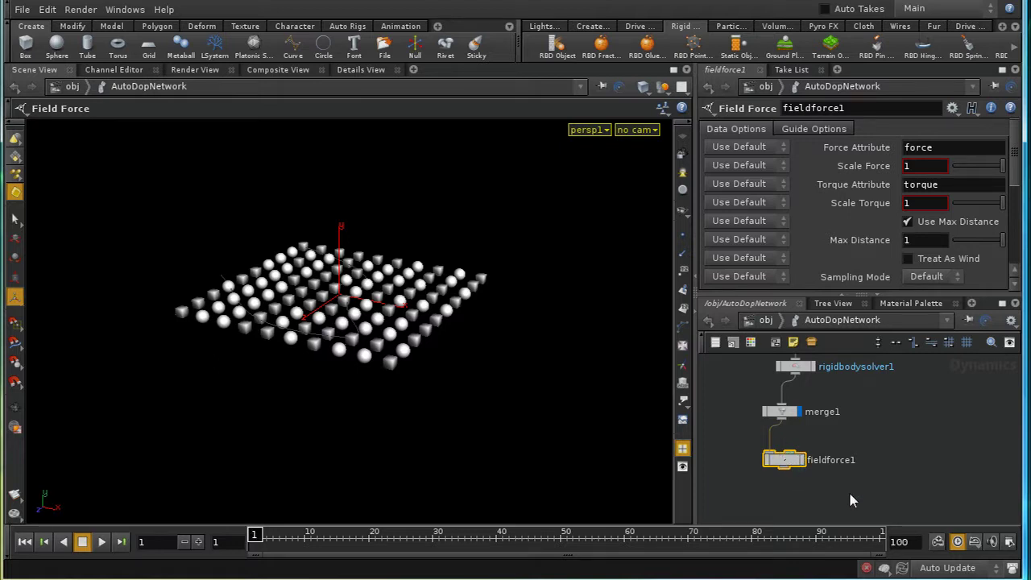
Create a new Geometry object at the obj level and name it force_field
click(764, 320)
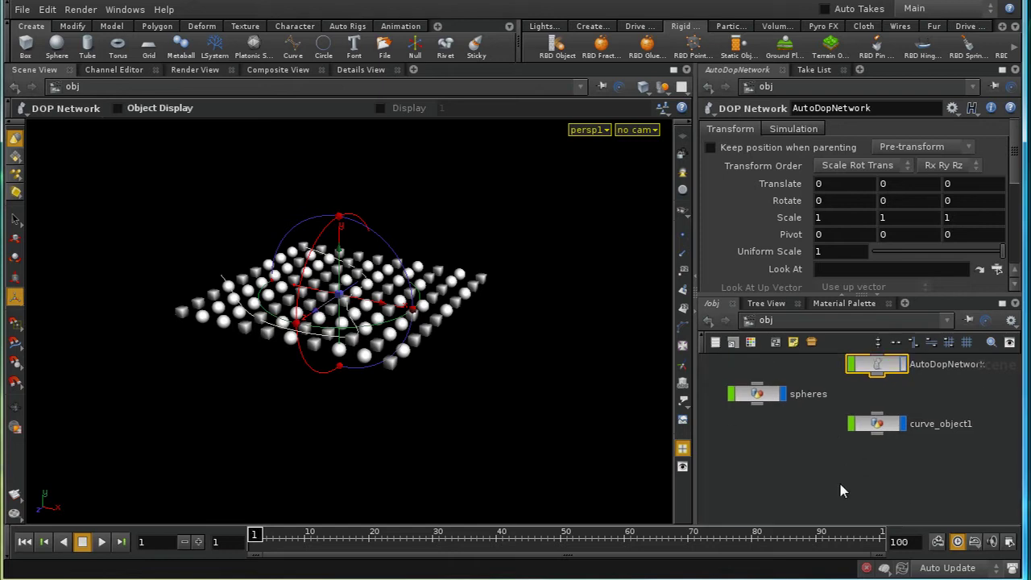
key(Tab)
key(Return)
key(Escape)
click(884, 481)
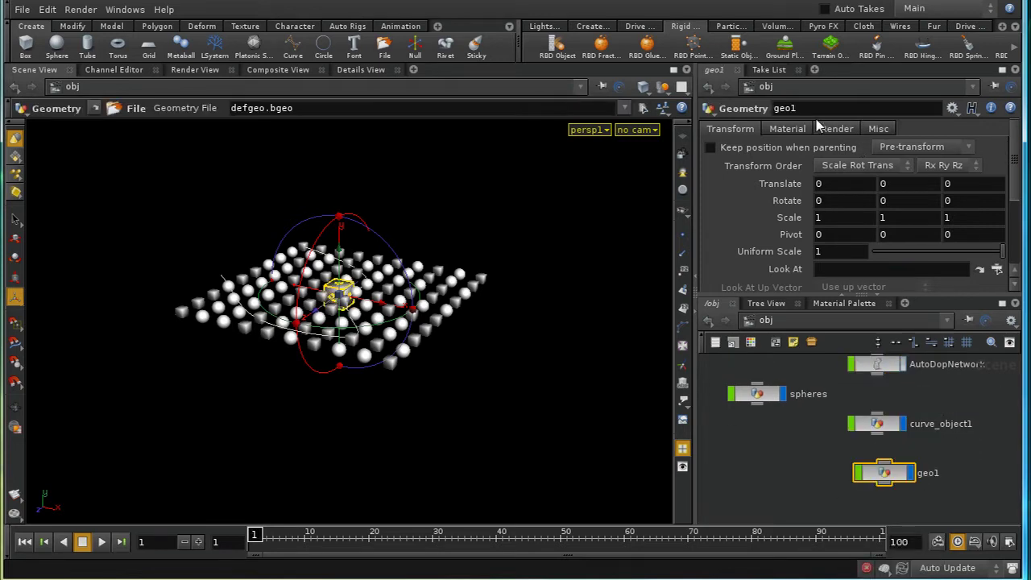
text(force_field)
key(Return)
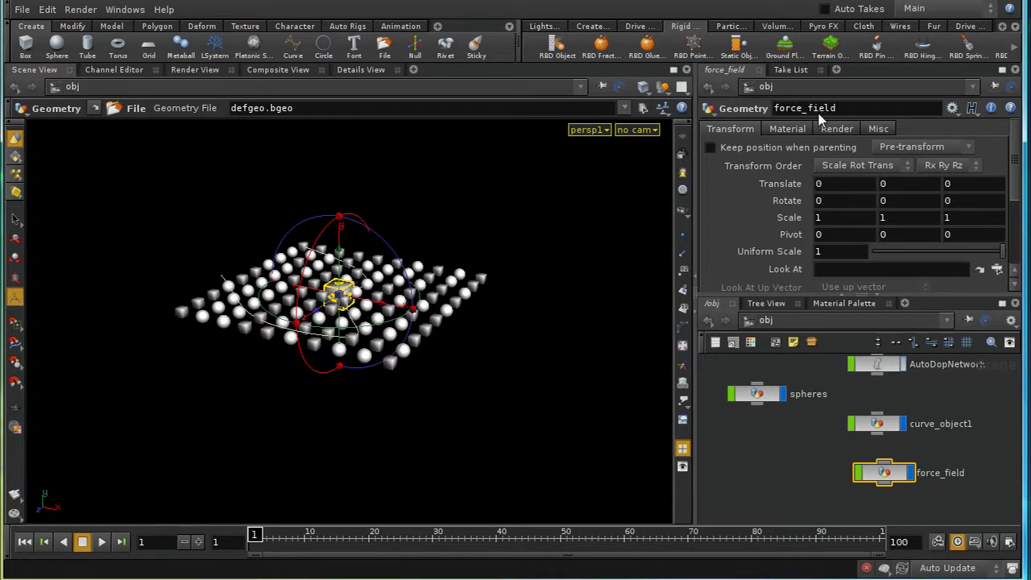
Inside force_field, delete the default file1 node and add a Volume node in its place
double_click(886, 477)
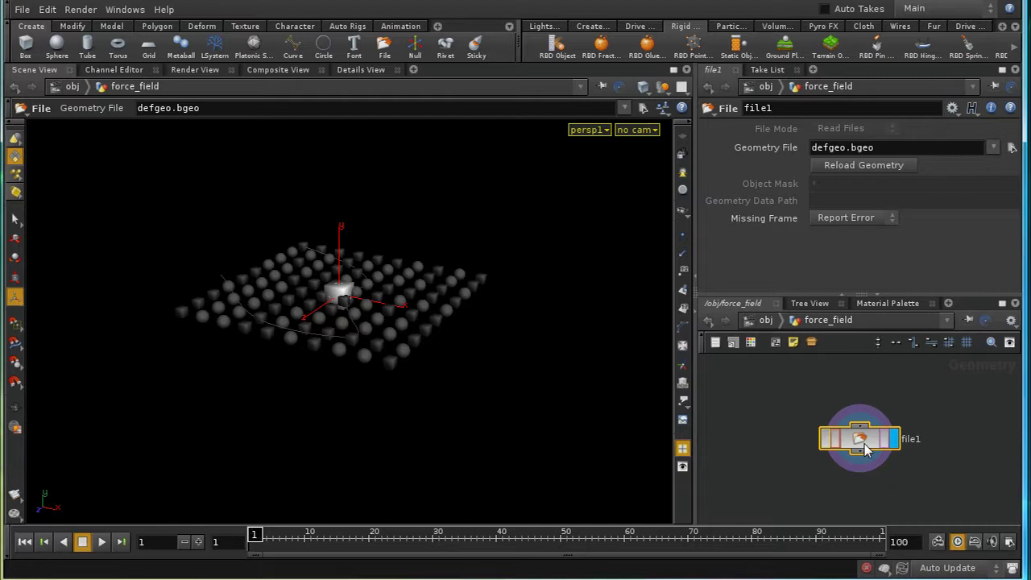
key(Delete)
key(Tab)
text(v)
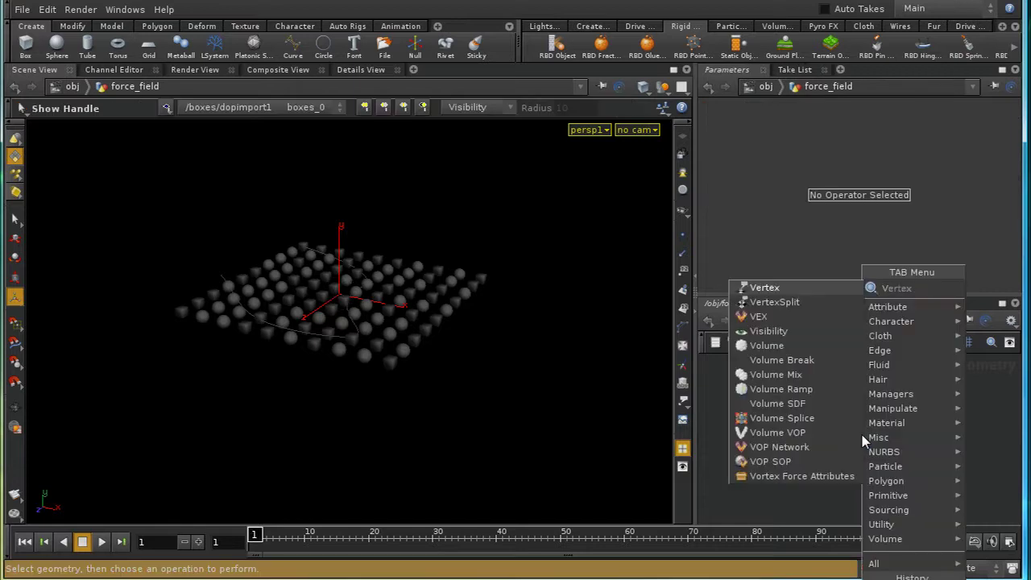
text(olume)
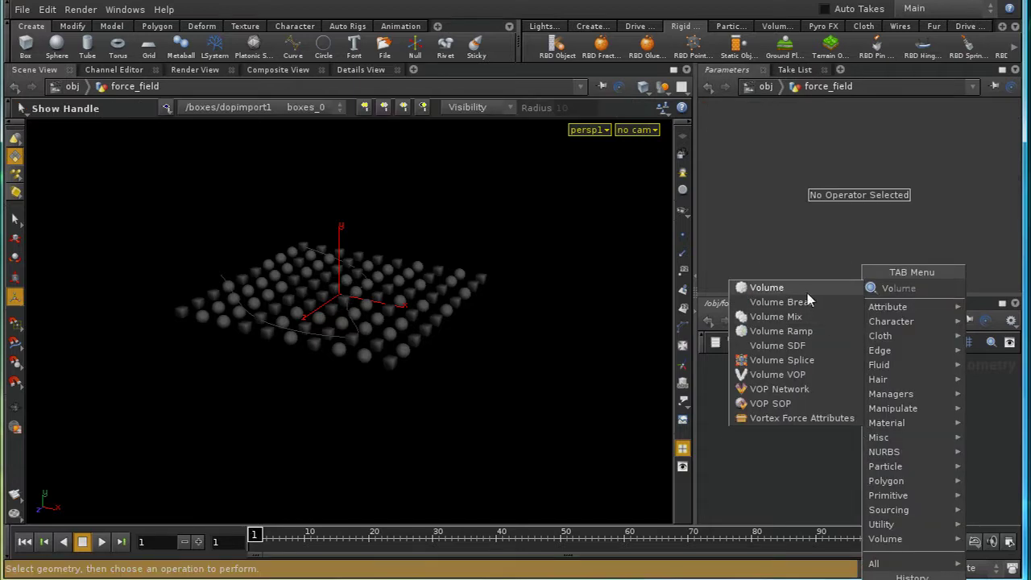
key(Return)
click(859, 439)
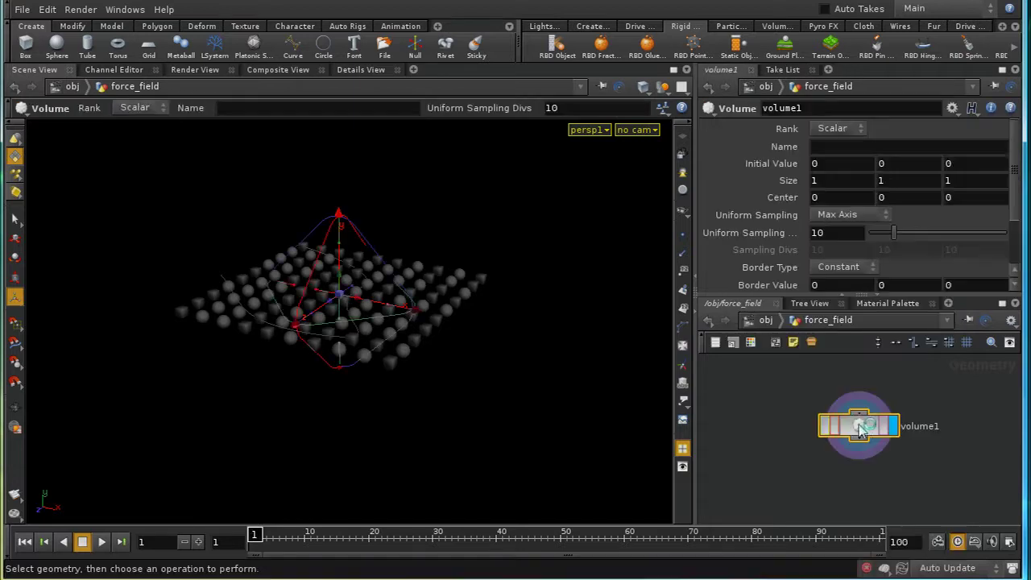
Set volume1's Rank to Vector, its Initial Value to 0, 1, 0 and its Size to 12 on all axes
click(838, 127)
click(843, 156)
key(Return)
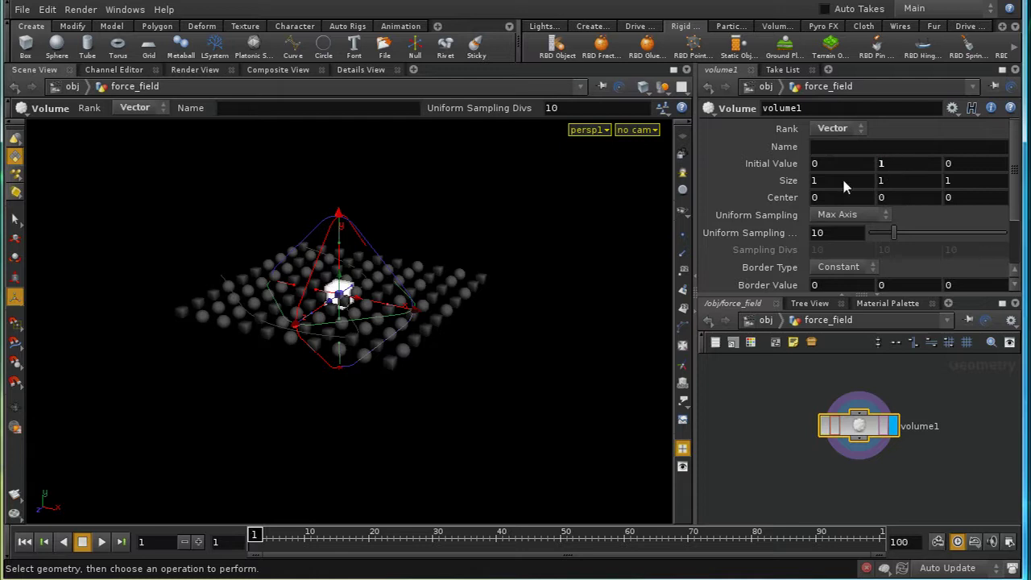
middle_drag(785, 184, 886, 173)
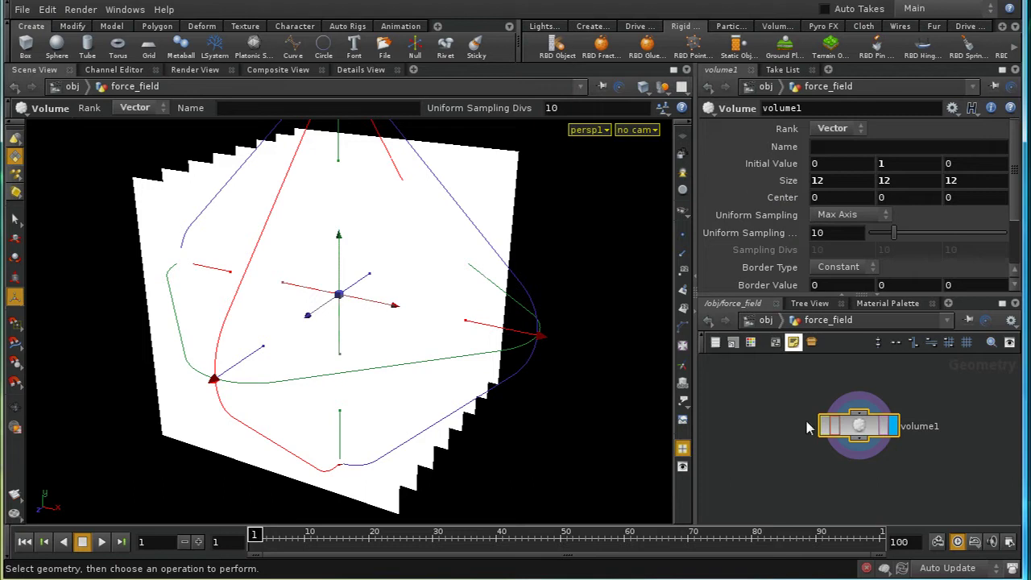
Go back into AutoDopNetwork and add a SOP Vector Field node beside merge1 and fieldforce1
click(767, 320)
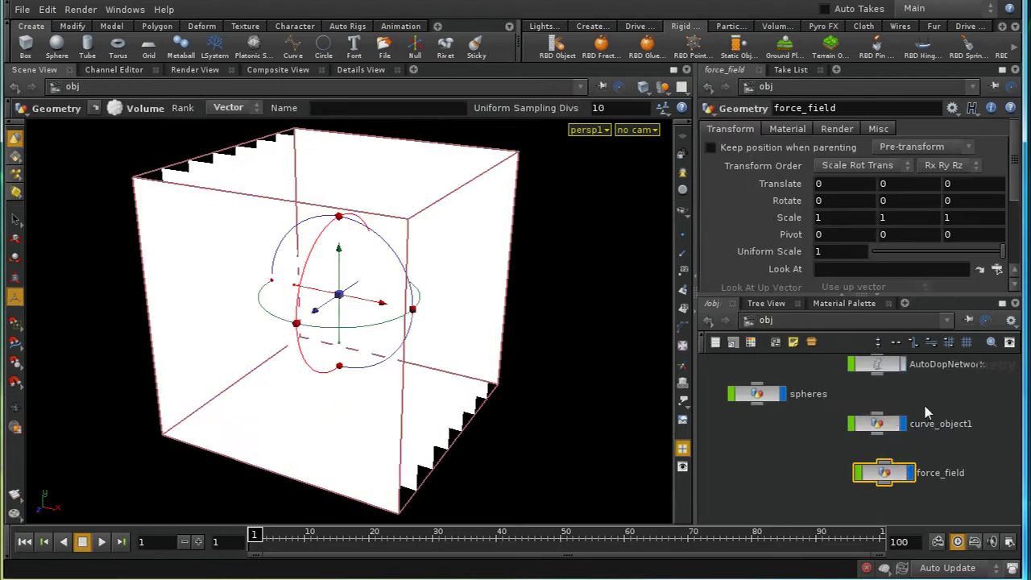
middle_drag(932, 410, 932, 463)
double_click(884, 423)
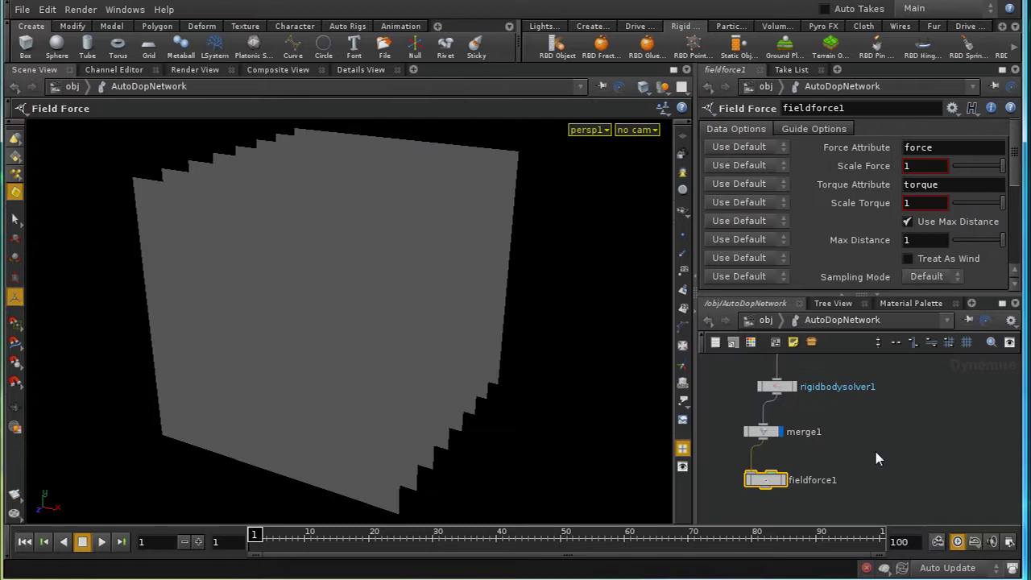
key(Tab)
mouse_move(876, 453)
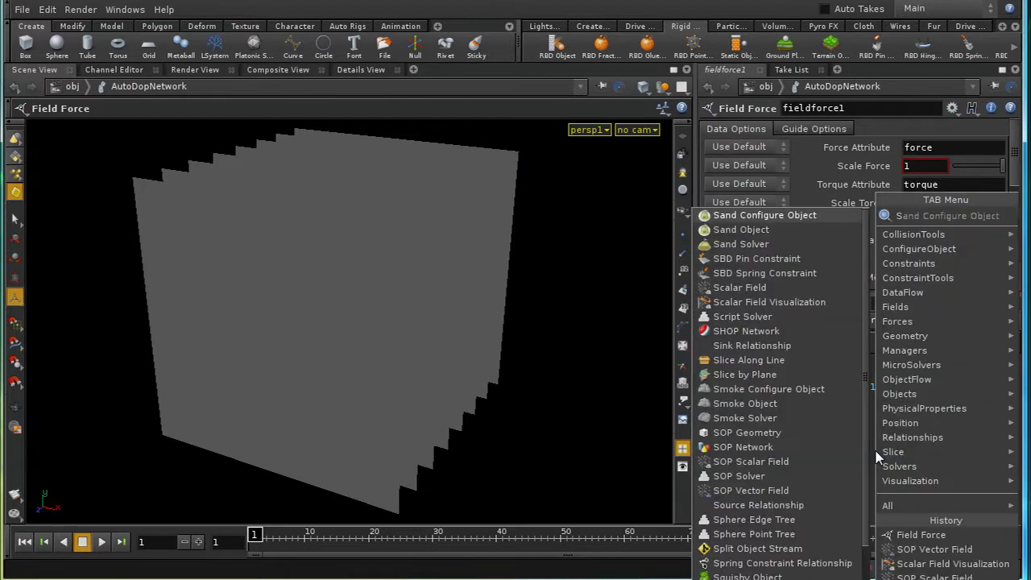
text(sop)
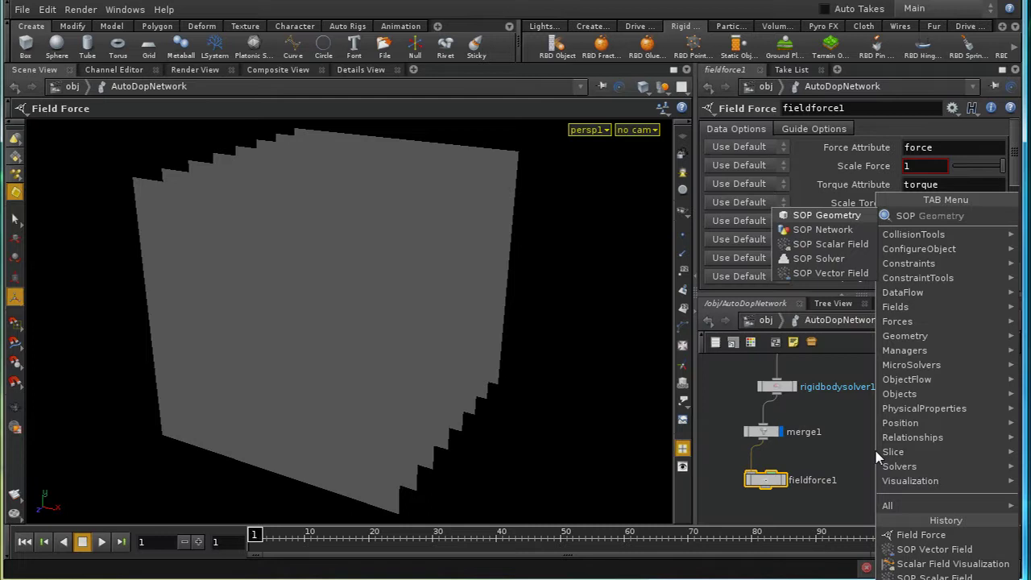
click(830, 272)
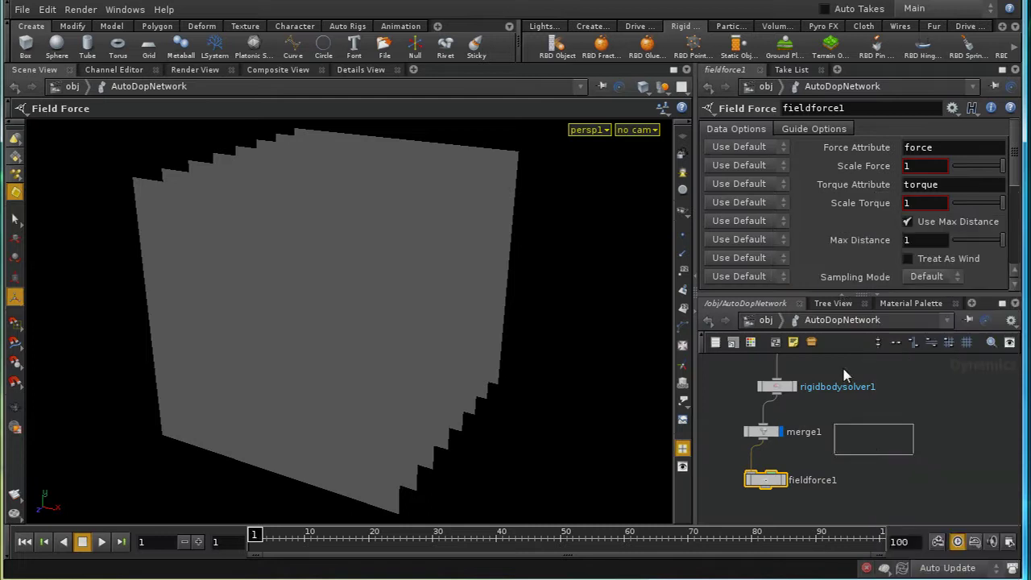
click(857, 445)
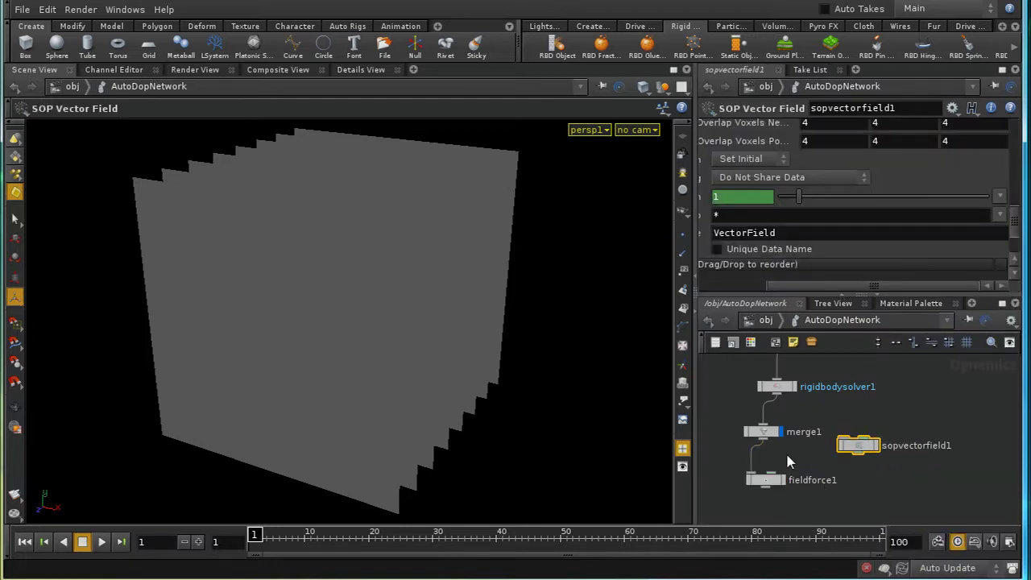
Open the force_field object again and check volume1's node information
click(765, 319)
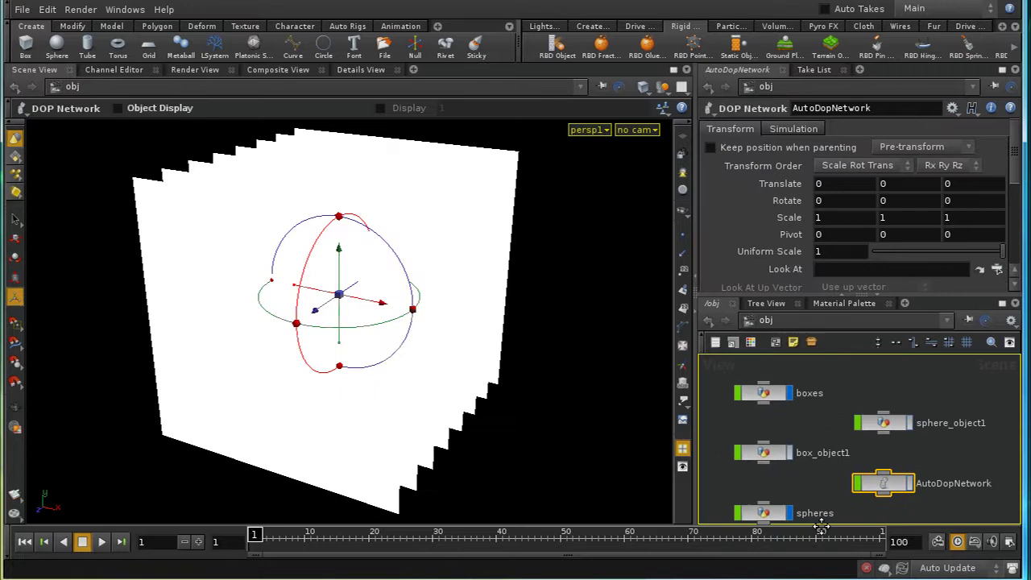
scroll(829, 483, down, 5)
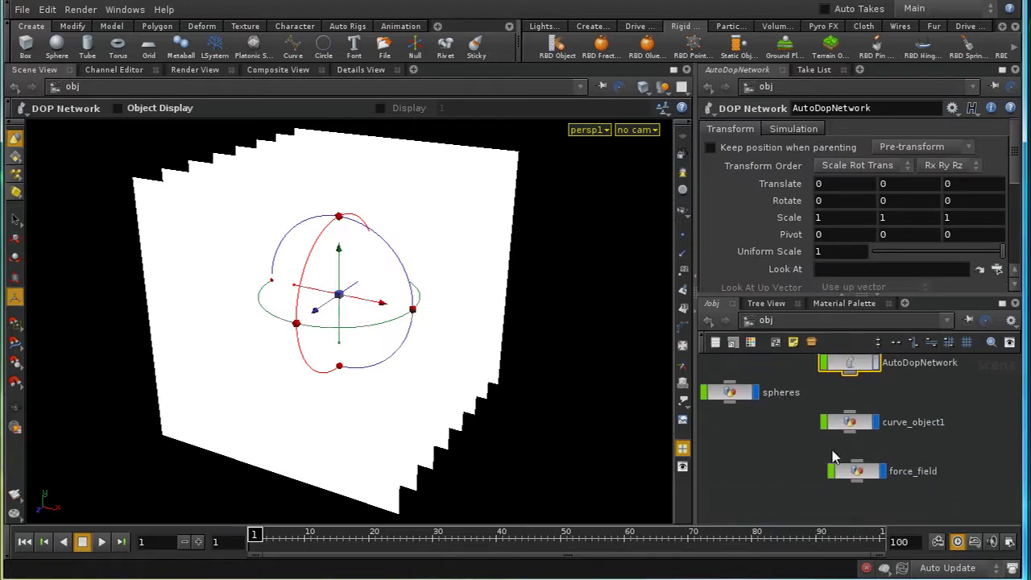
double_click(837, 474)
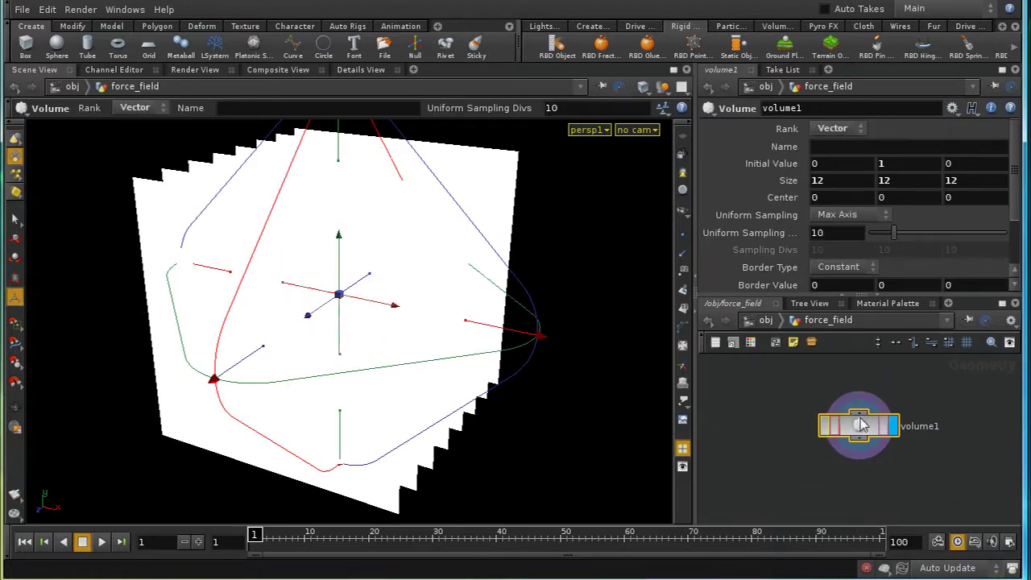
middle_drag(860, 425, 686, 428)
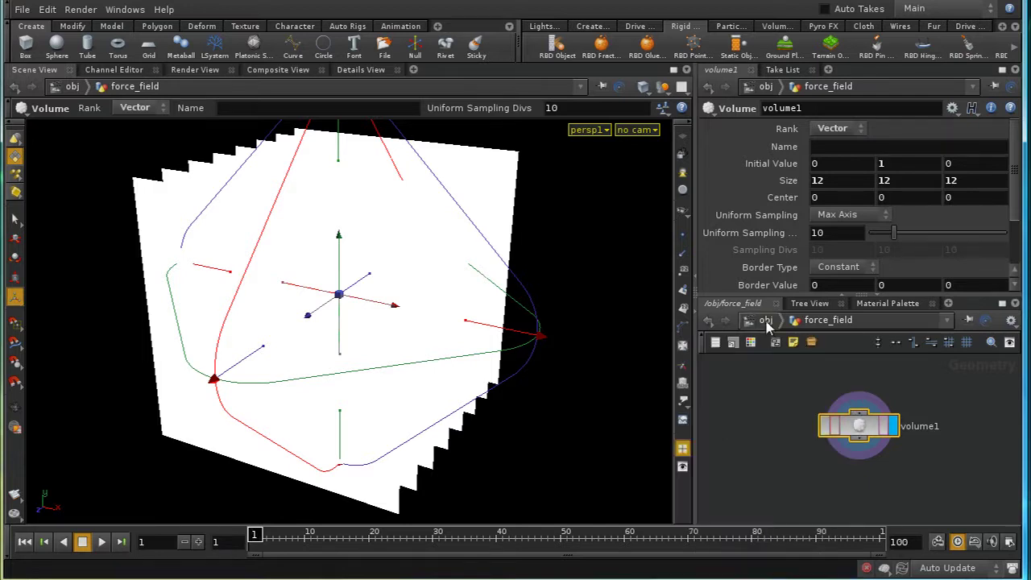
Return to AutoDopNetwork and set sopvectorfield1's SOP Path to /obj/force_field
click(766, 320)
double_click(849, 364)
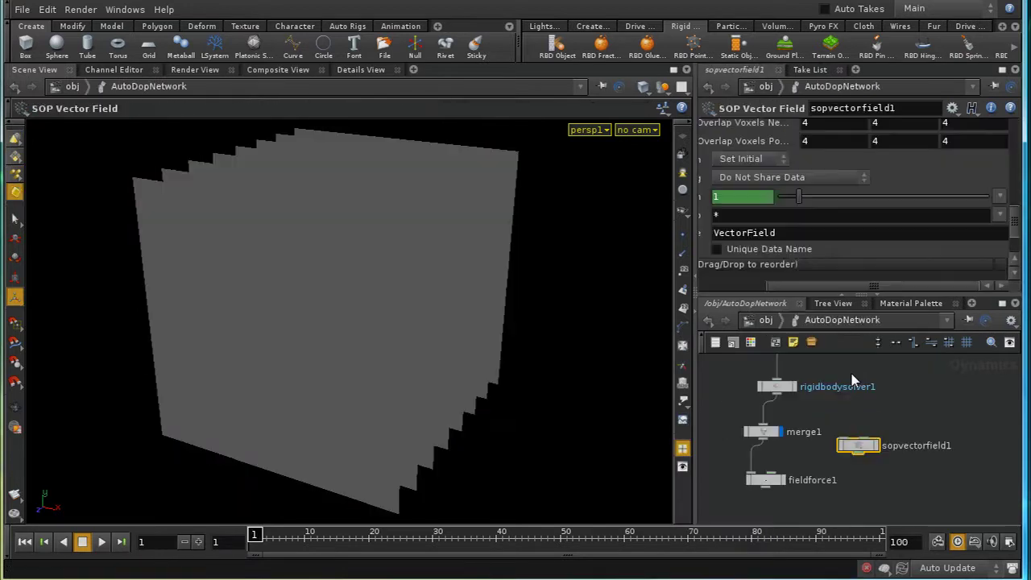
drag(871, 449, 870, 449)
drag(1017, 211, 1017, 121)
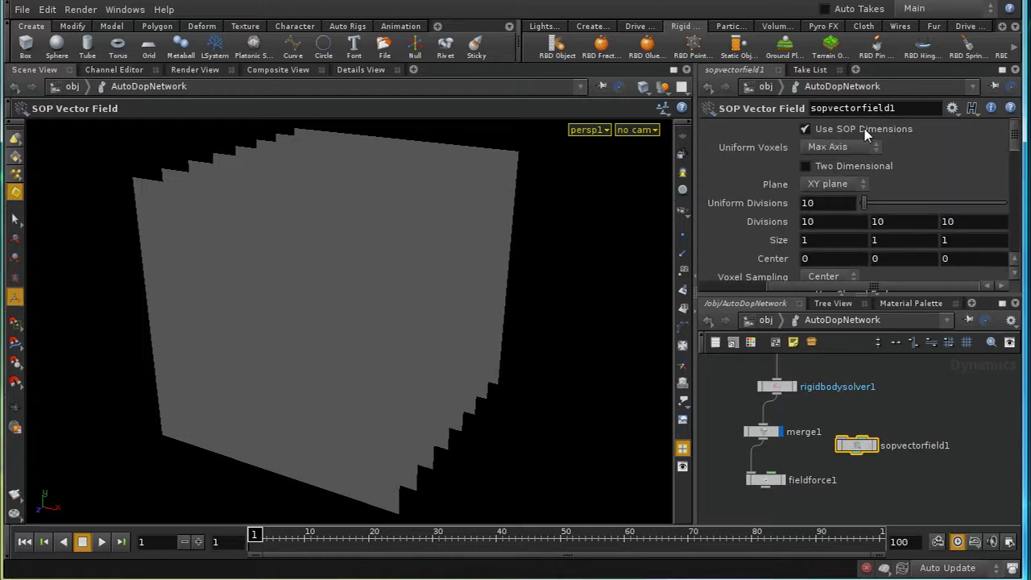
drag(1018, 141, 1017, 198)
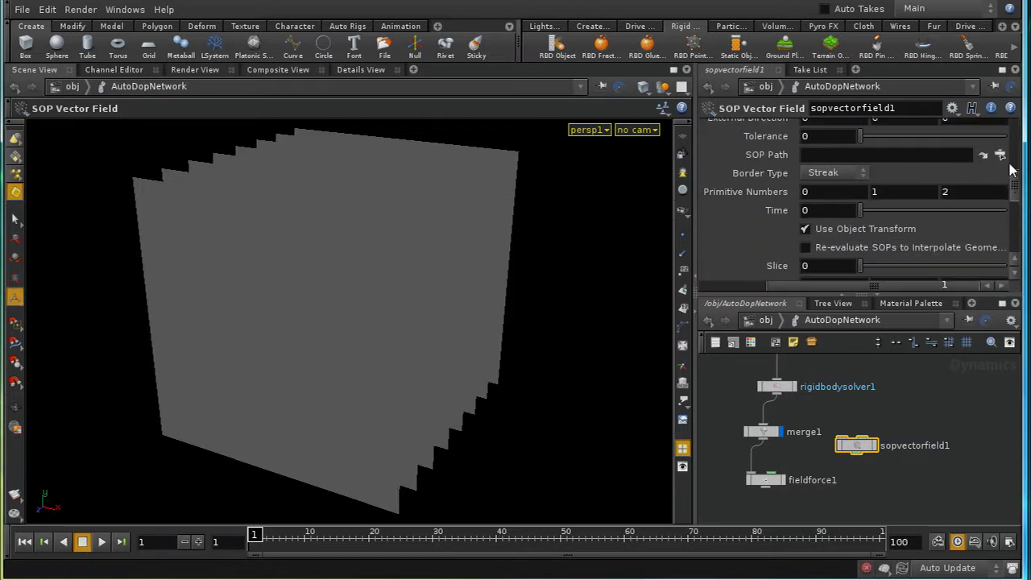
click(999, 155)
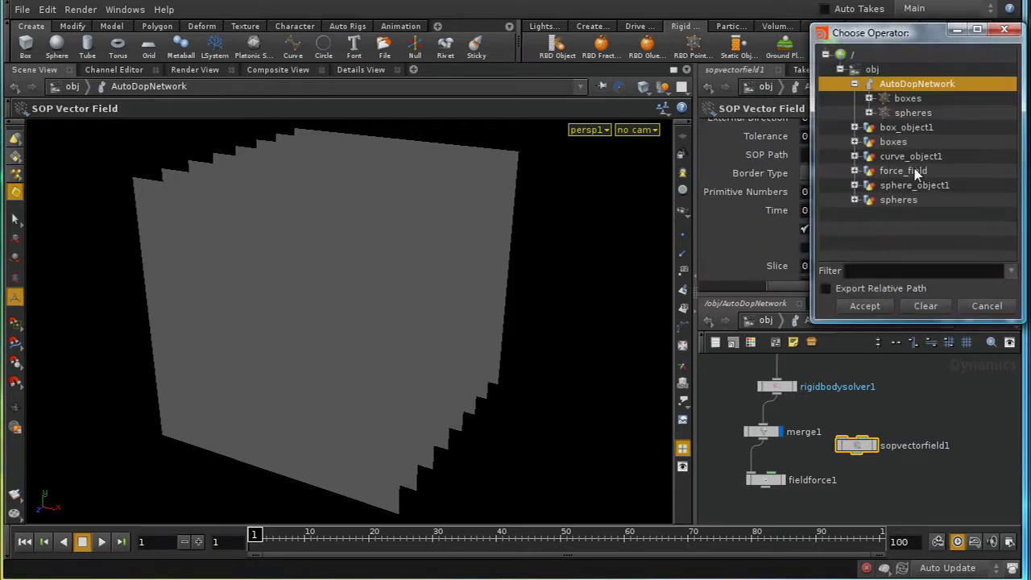
click(914, 171)
click(880, 306)
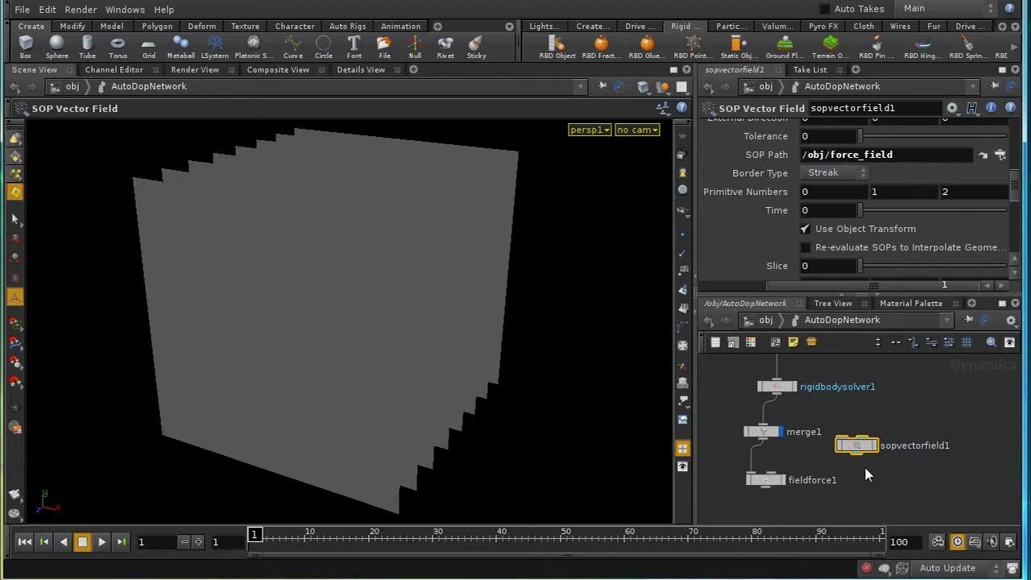
Connect sopvectorfield1 to fieldforce1's second input, make fieldforce1 the displayed node and set its Scale Force to 100
drag(855, 456, 774, 475)
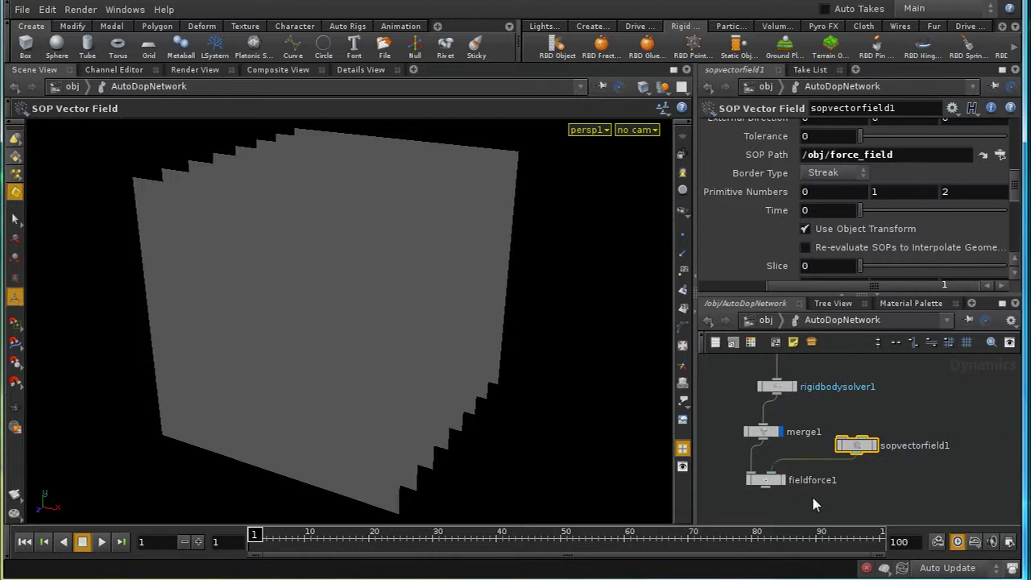
click(765, 488)
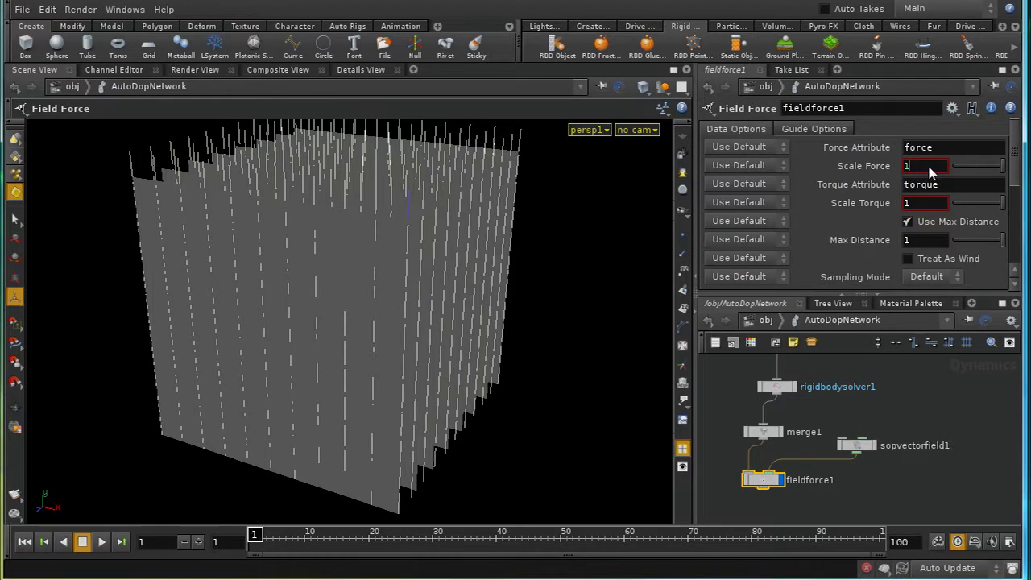
key(Return)
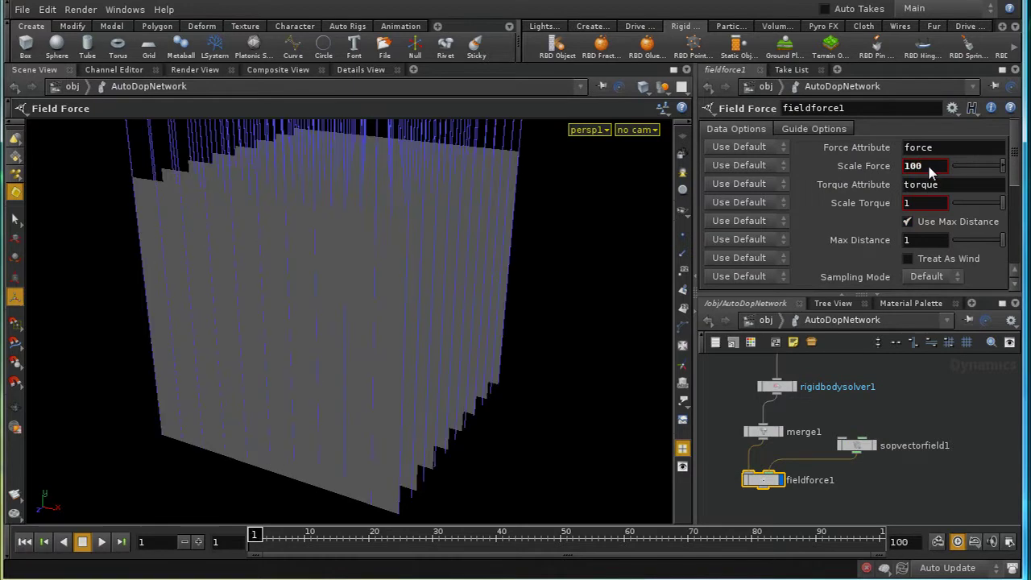
Turn off the display of the force_field object at object level and go back into AutoDopNetwork
click(766, 319)
click(883, 472)
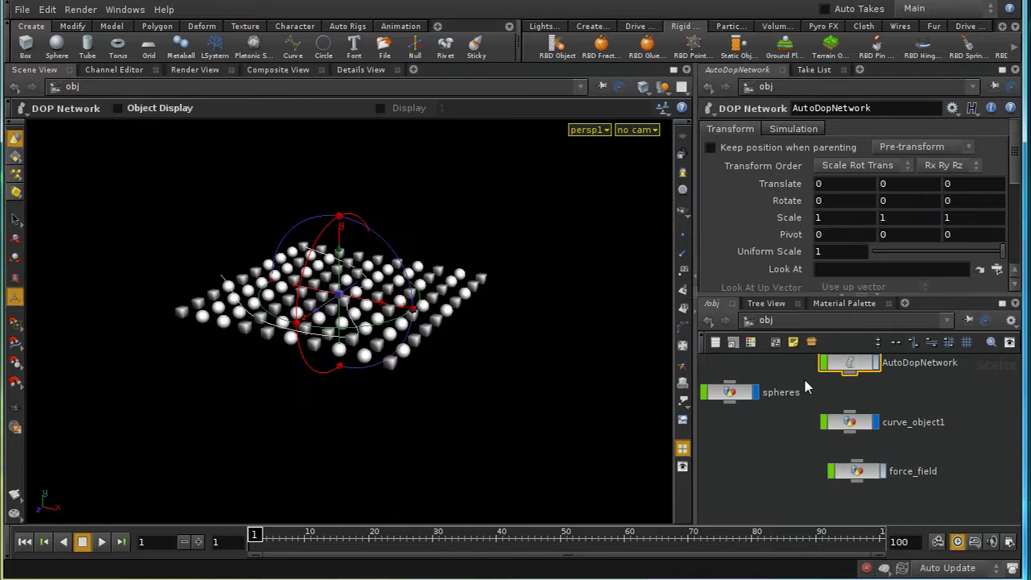
double_click(849, 364)
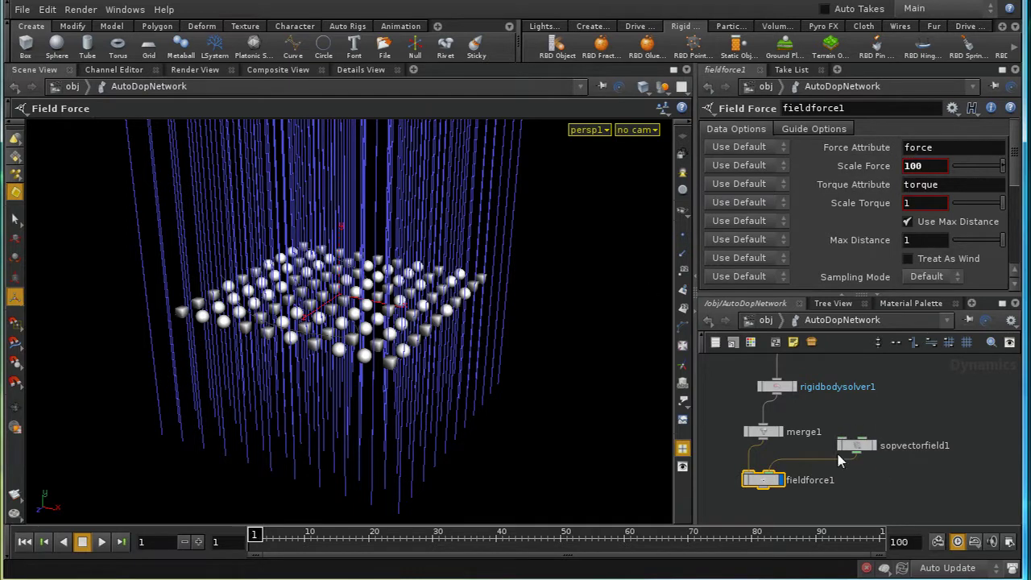
Play the simulation twice to watch the field force act on the spheres and boxes, and rewind to frame 1
click(101, 541)
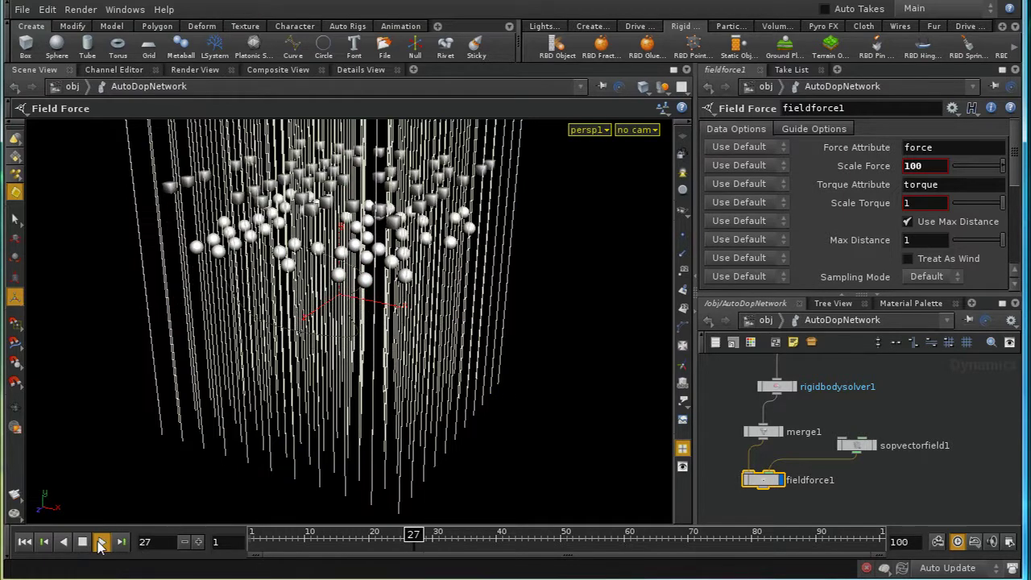
click(82, 542)
click(31, 545)
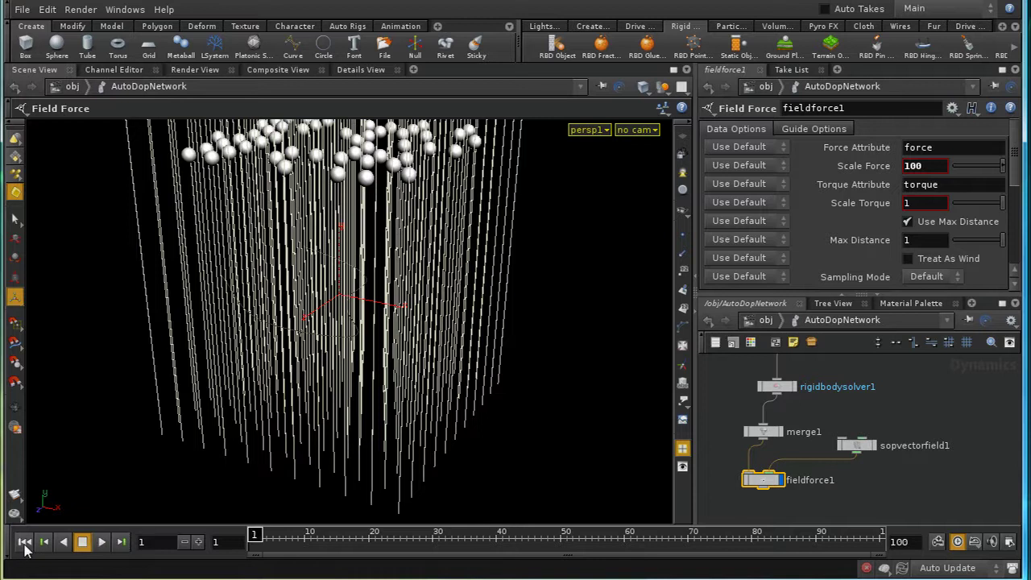
click(101, 541)
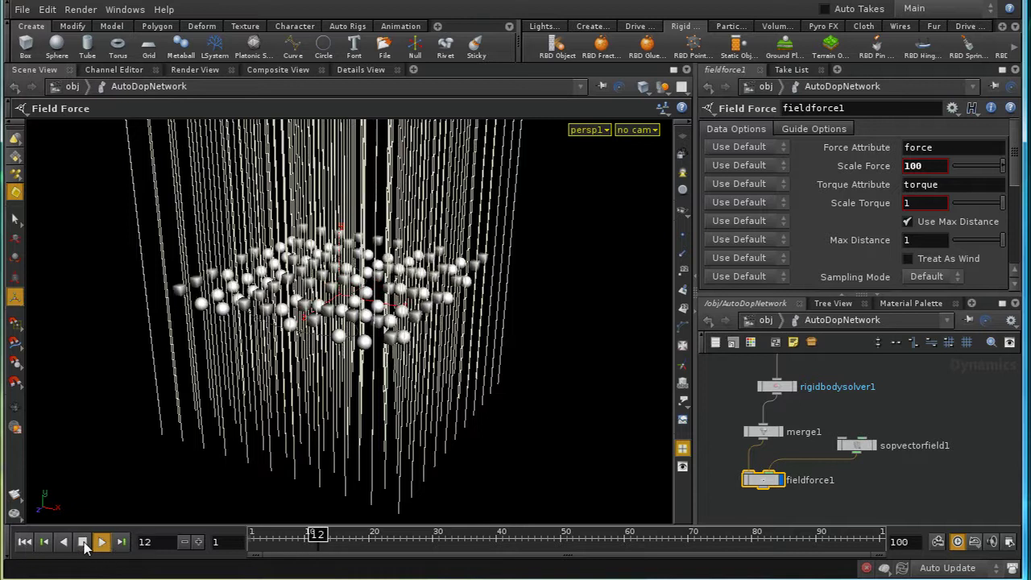
click(82, 541)
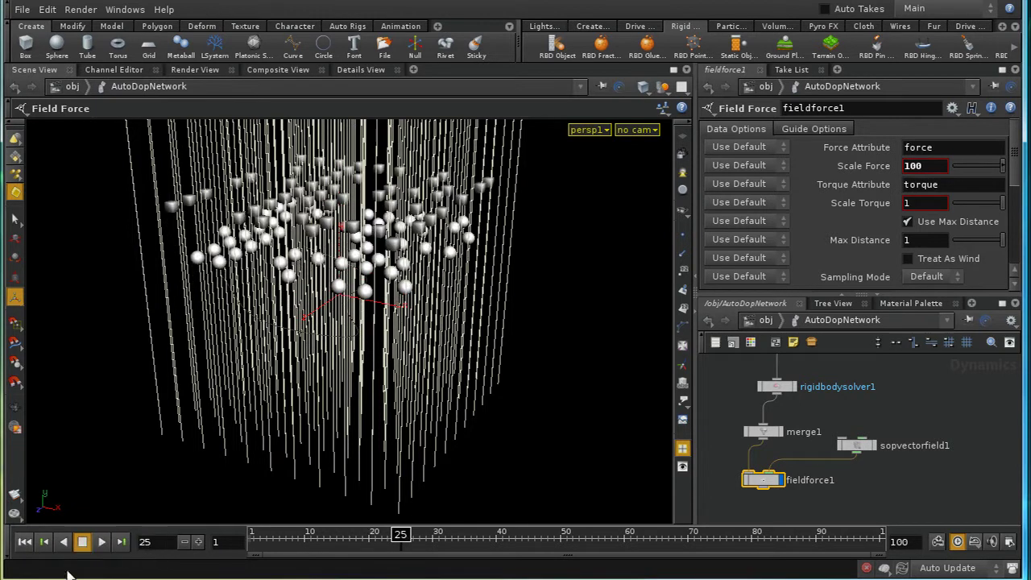
click(26, 542)
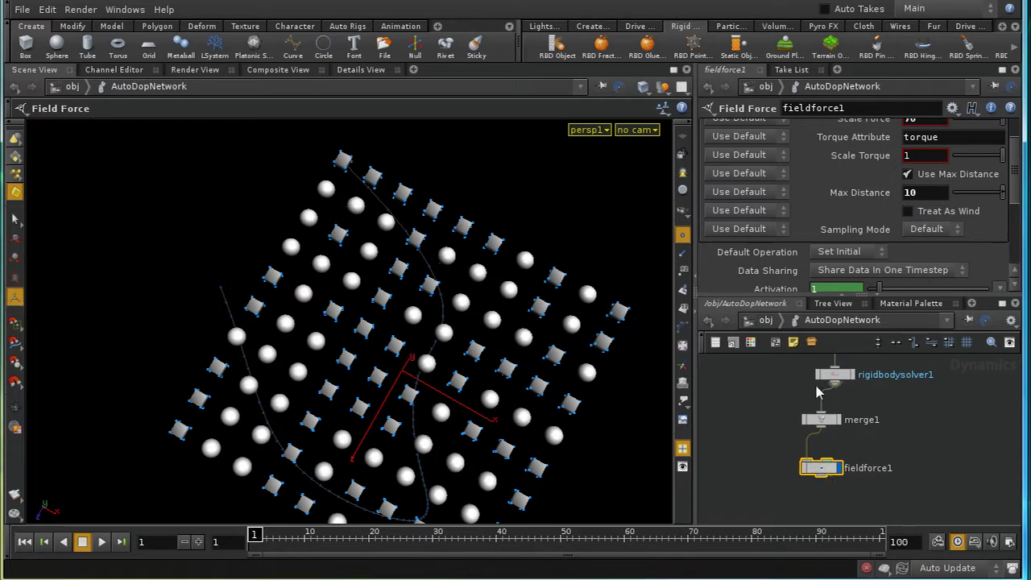
Go inside curve_object1 and hide the other objects in the viewport
click(765, 319)
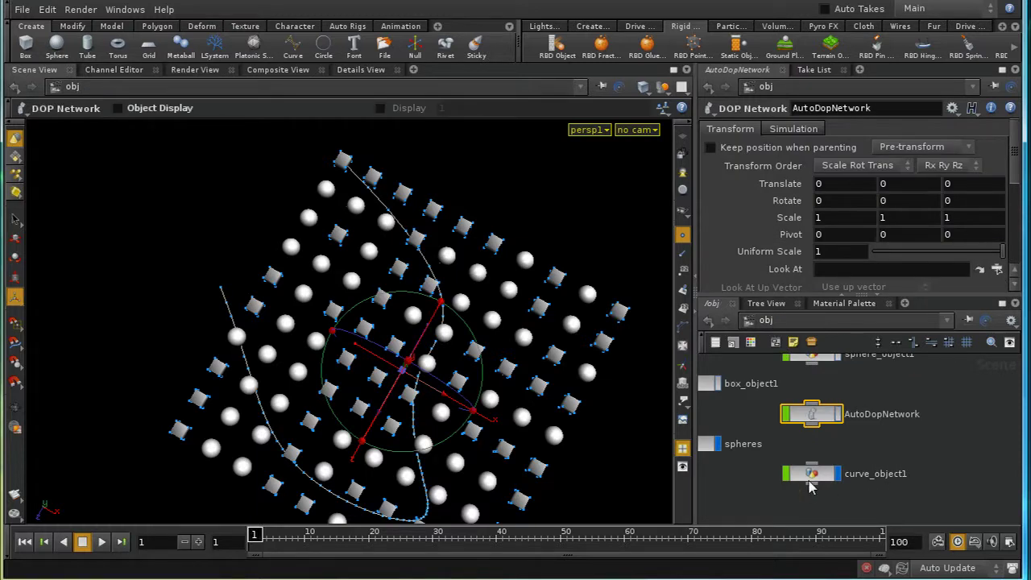
click(810, 482)
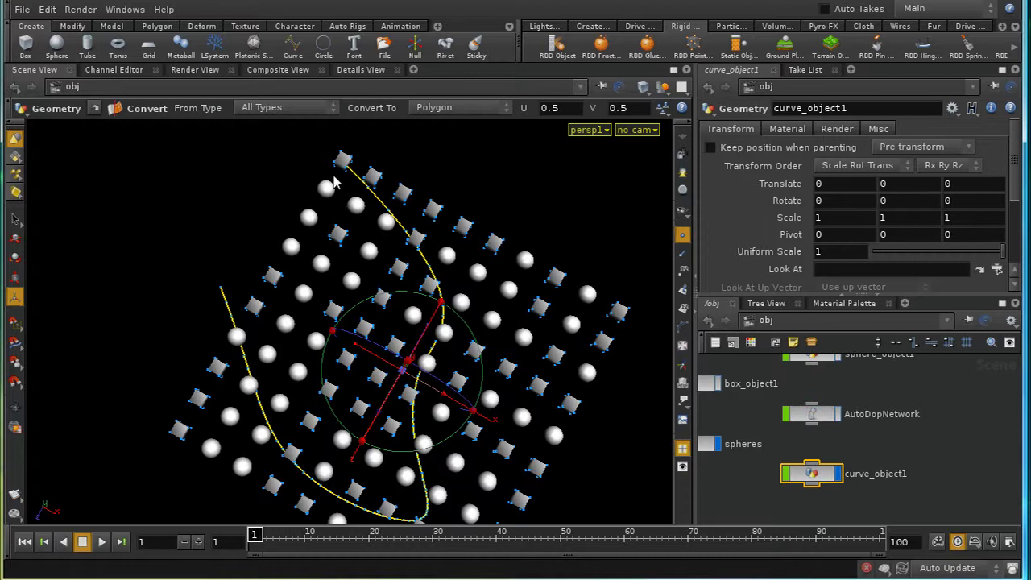
double_click(796, 474)
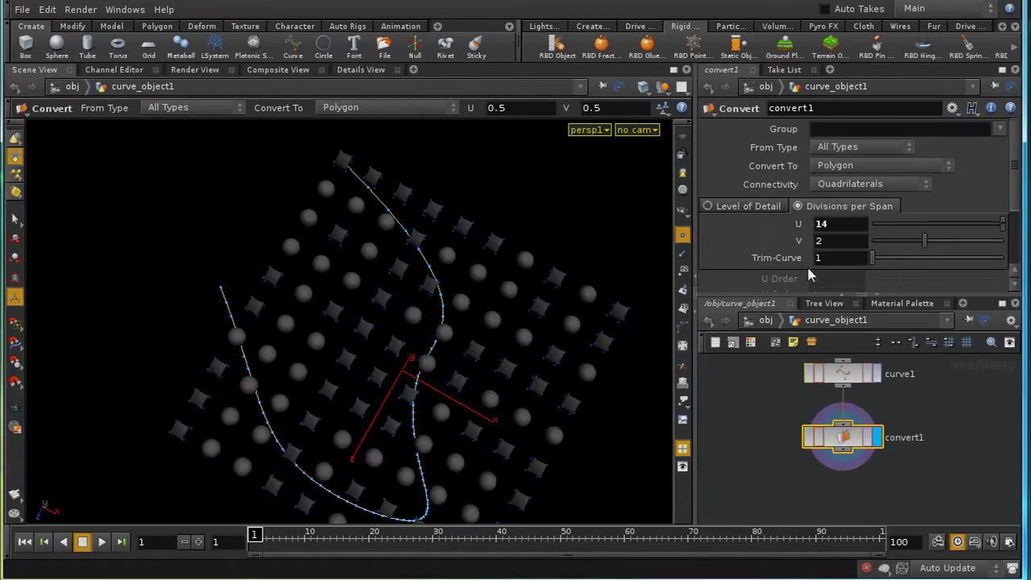
click(662, 86)
click(665, 134)
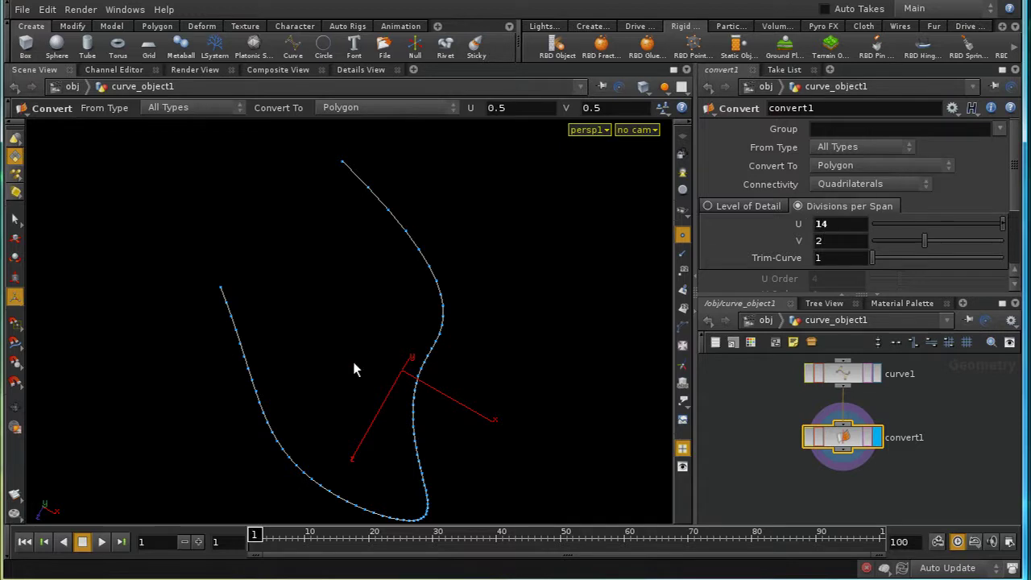
Append a Point node to convert1 and make it the displayed node
click(848, 456)
key(Escape)
key(Tab)
text(Point)
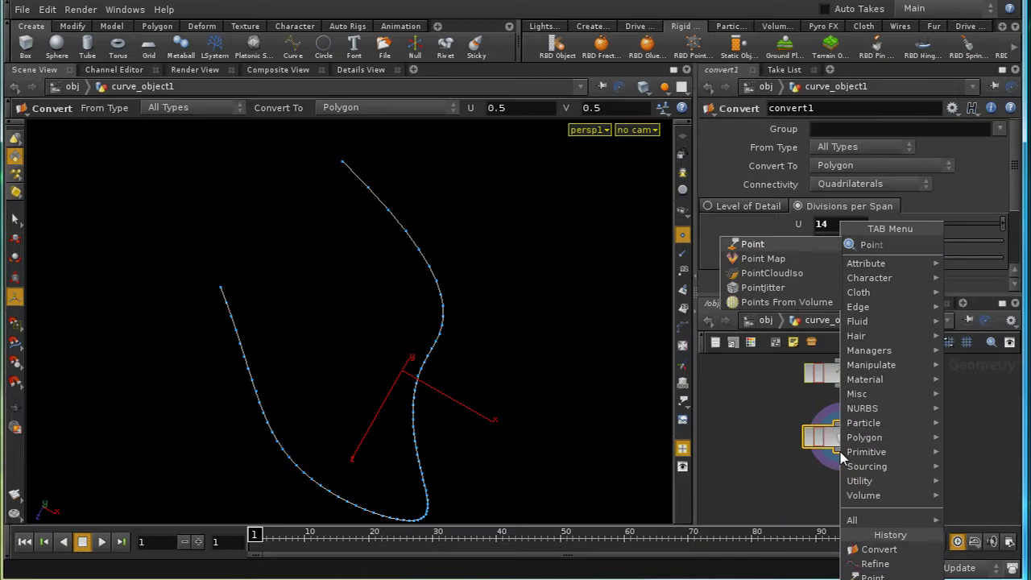
click(779, 252)
click(862, 503)
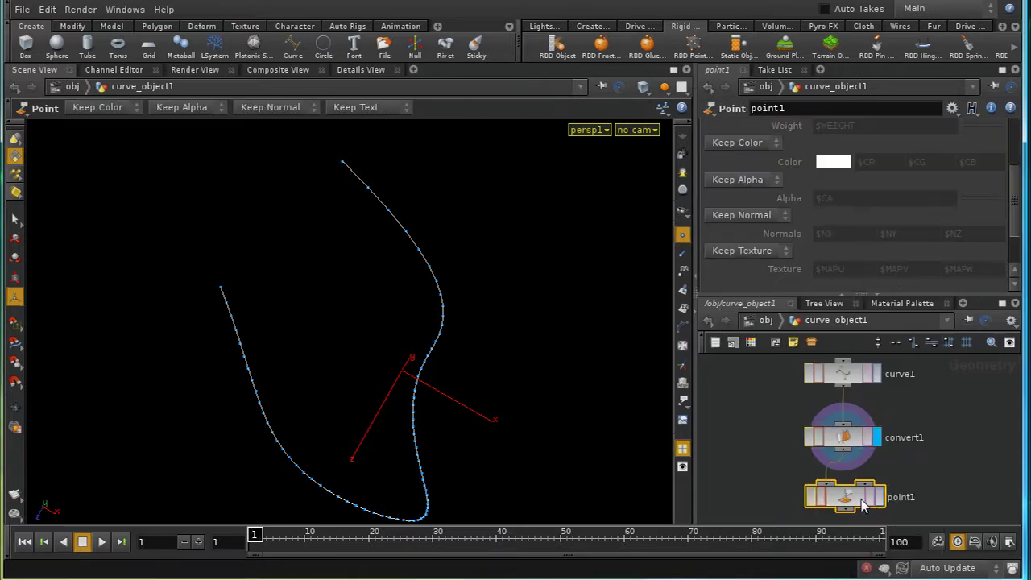
click(878, 497)
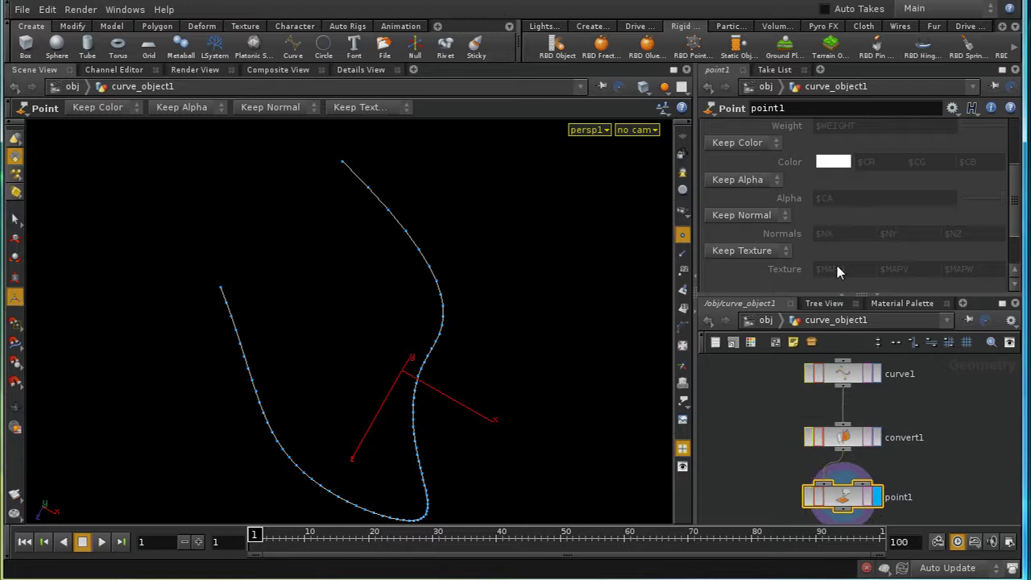
Add an Edge Force of 1 to the curve in point1's force settings and check the resulting point attributes in the details spreadsheet
drag(1016, 188, 1019, 133)
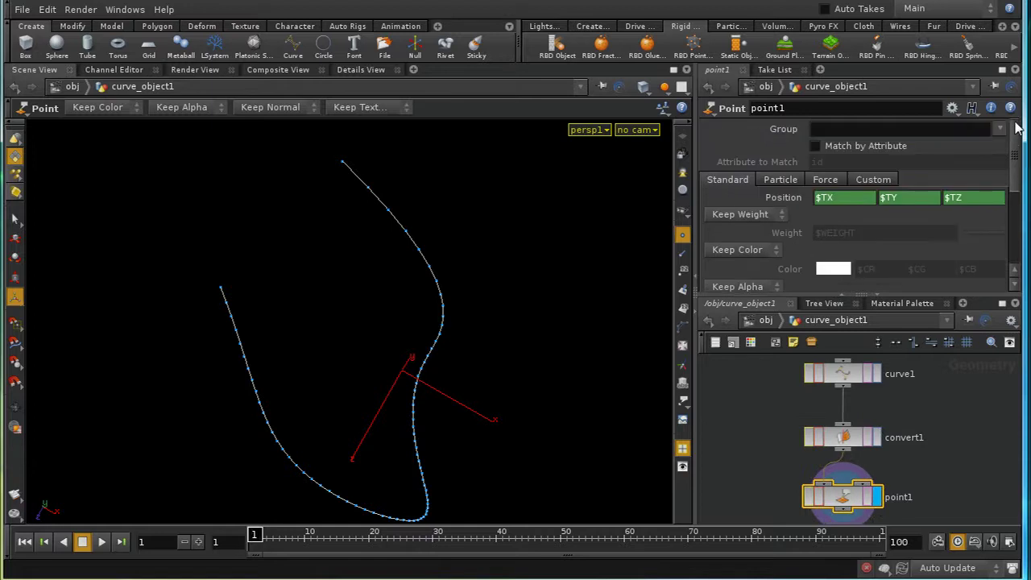
click(827, 180)
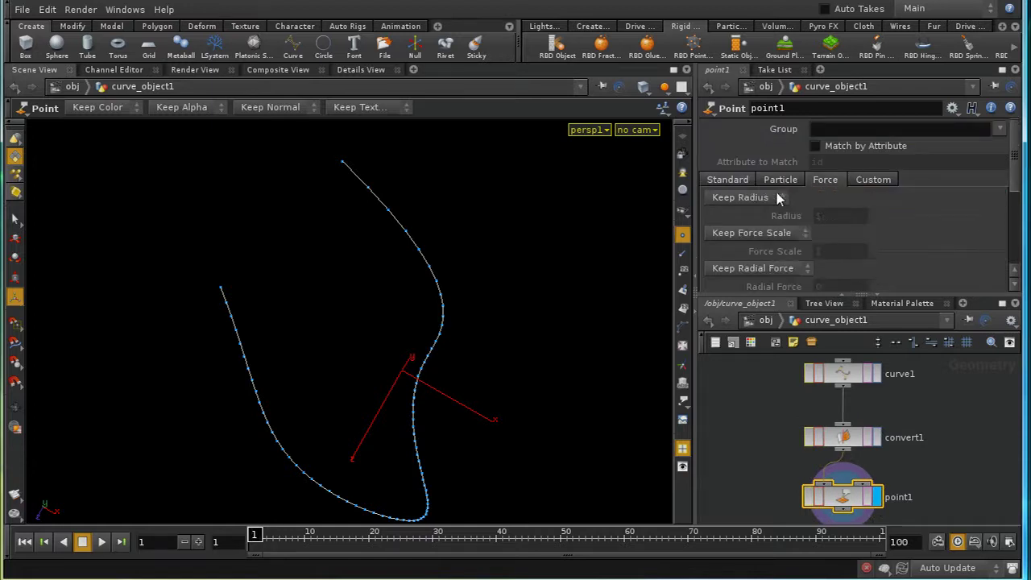
scroll(1013, 194, down, 3)
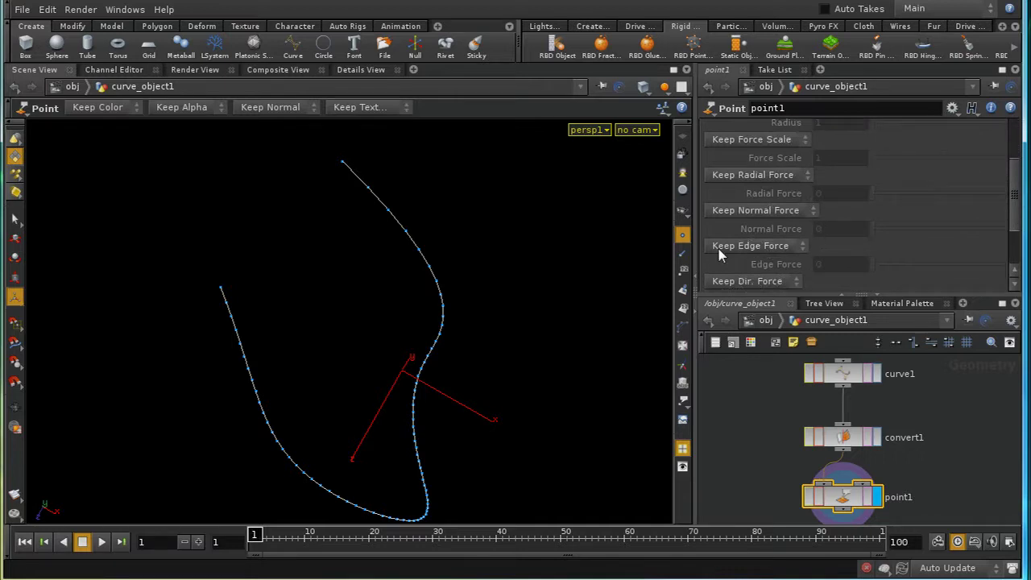
click(774, 247)
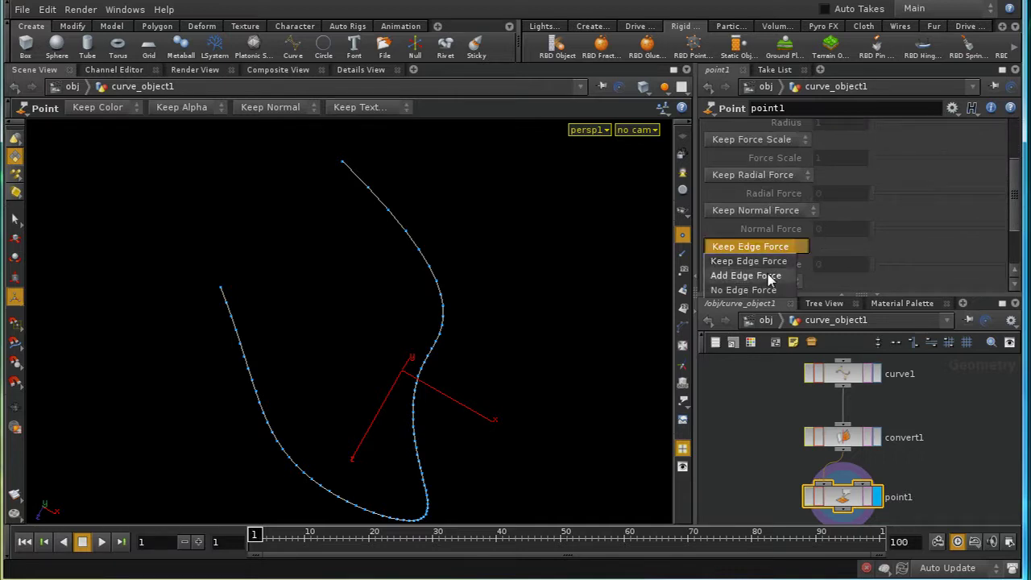
click(757, 275)
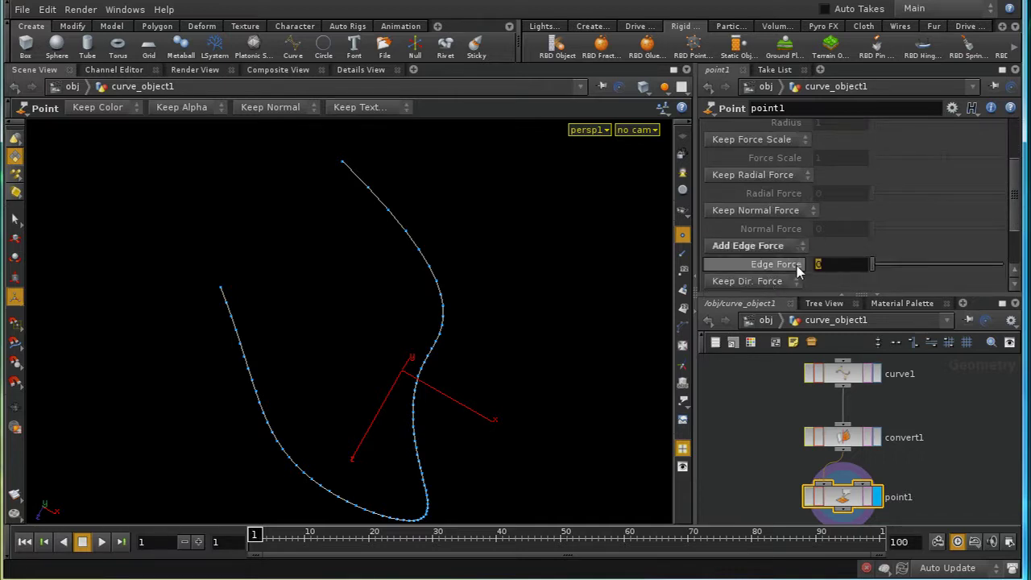
text(1)
key(Return)
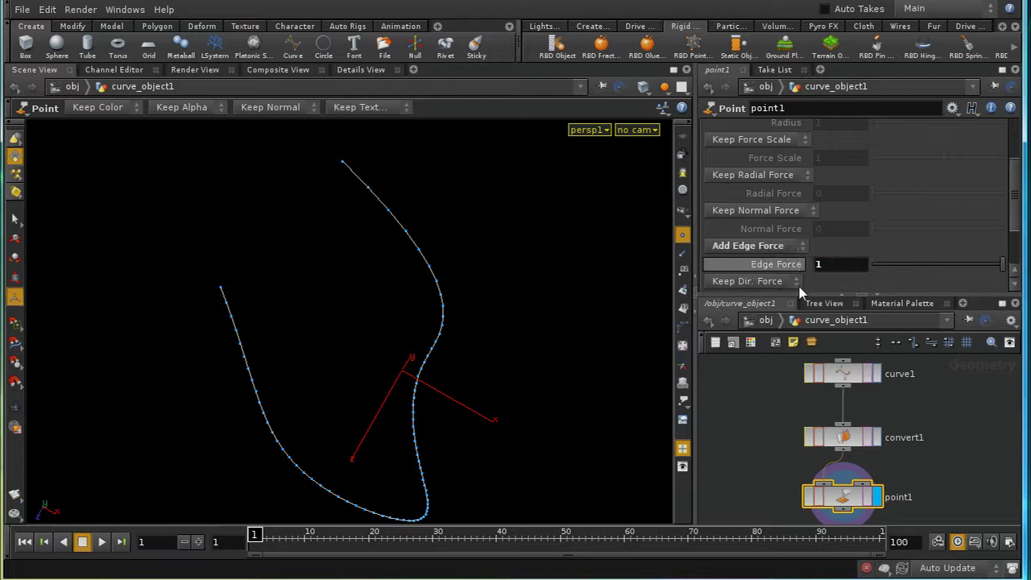
click(377, 71)
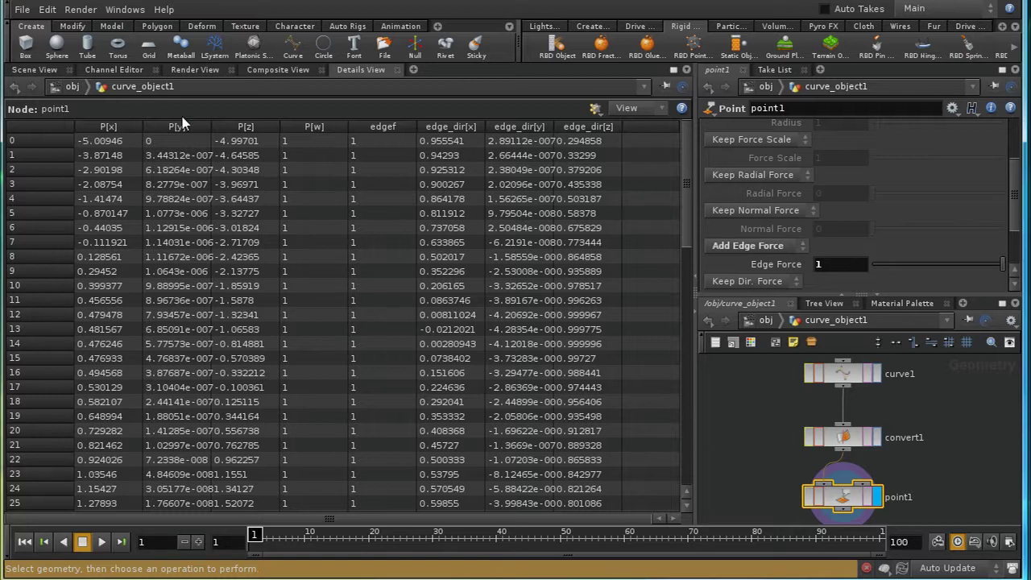
click(47, 71)
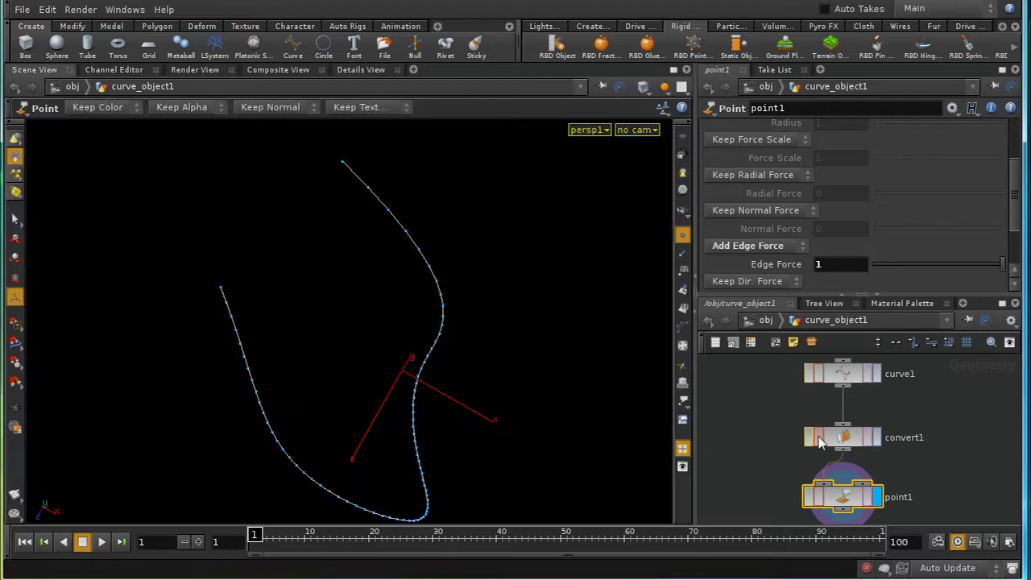
Return to AutoDopNetwork and add a SOP Geometry node beside merge1
click(765, 320)
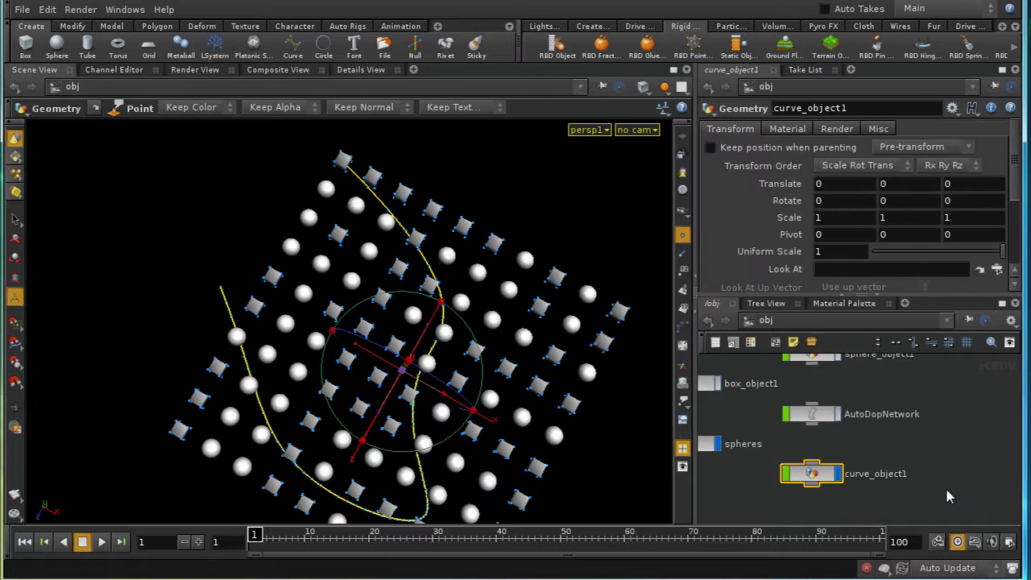
double_click(804, 415)
middle_drag(938, 483, 891, 475)
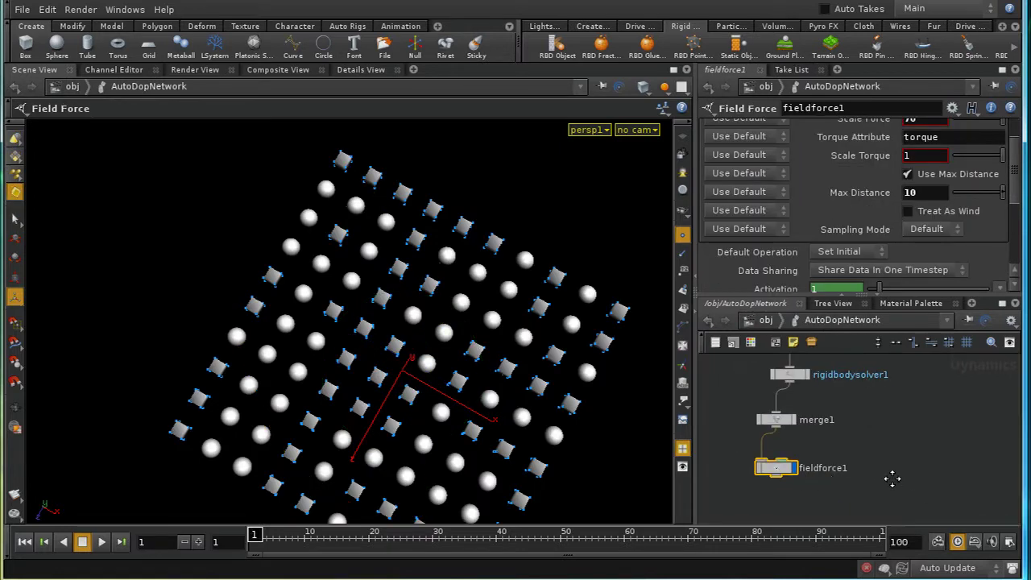
key(Tab)
text(sop)
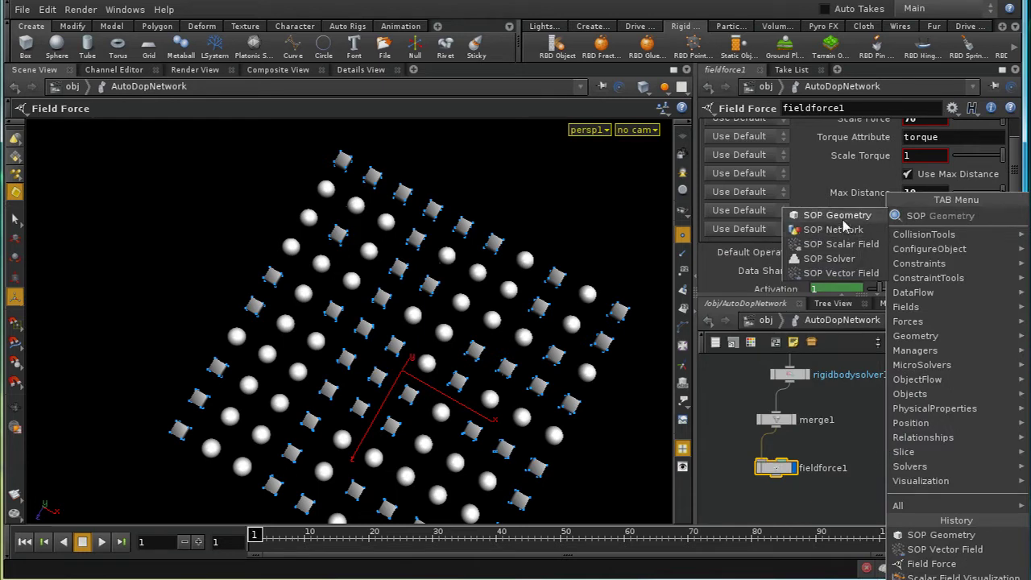
click(837, 216)
click(884, 427)
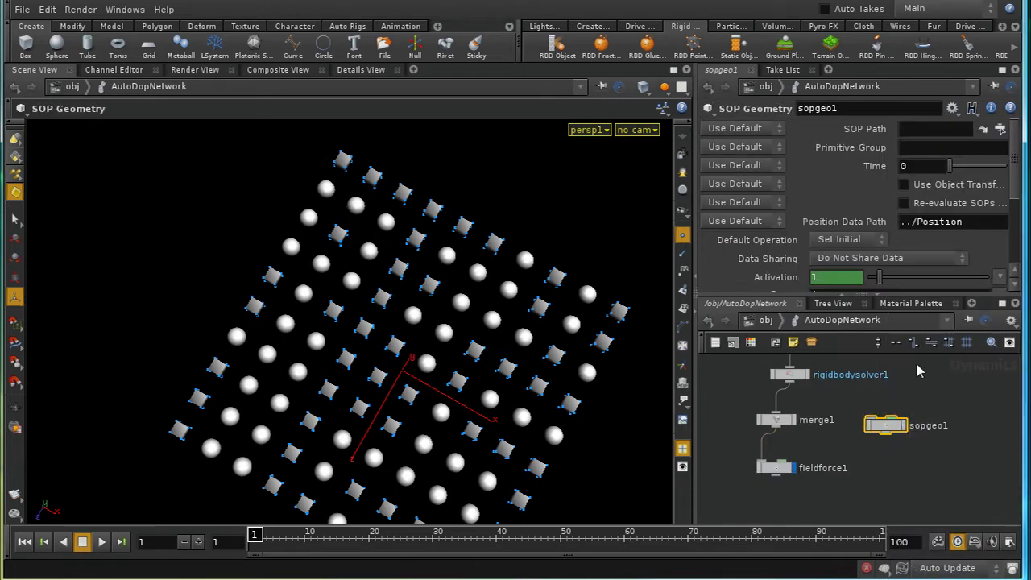
Set sopgeo1's SOP Path to curve_object1 and wire the node into fieldforce1's second input
click(1002, 131)
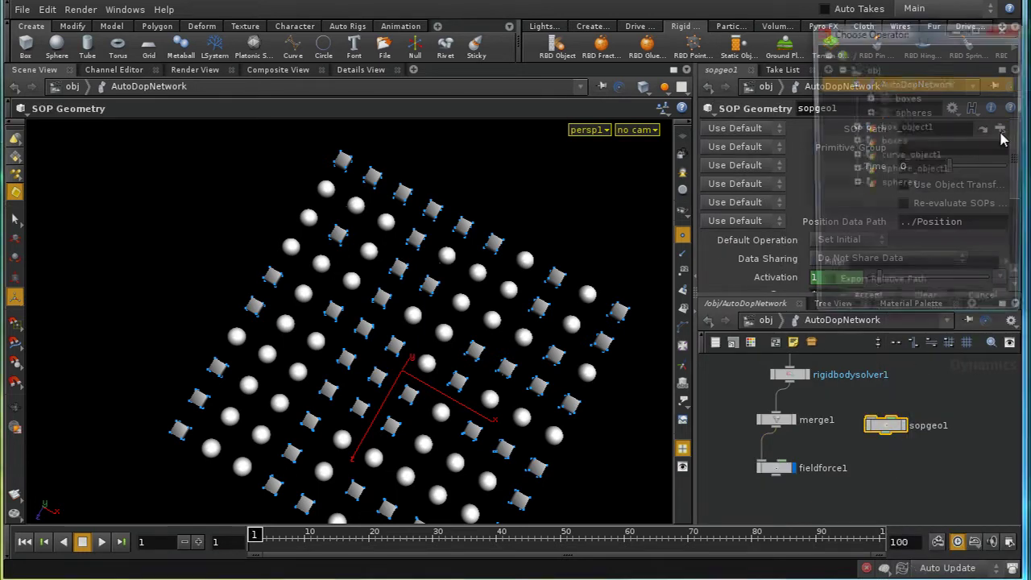
click(909, 156)
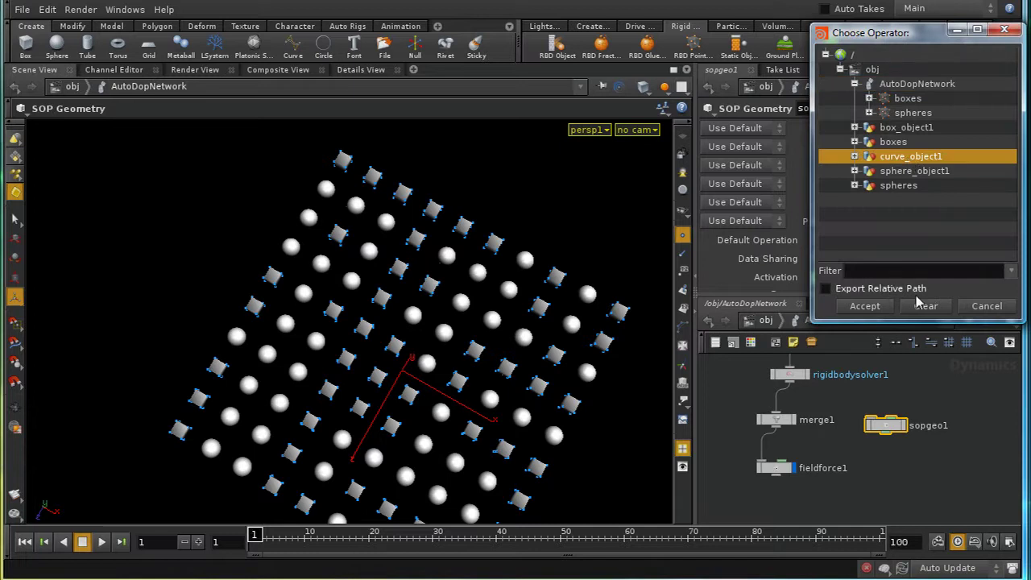
click(876, 310)
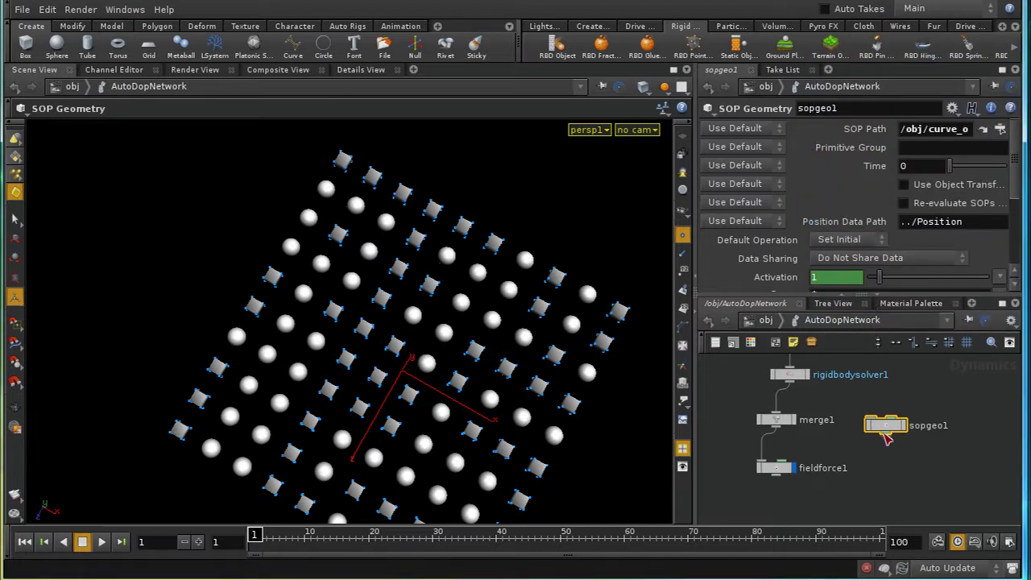
drag(886, 434, 779, 460)
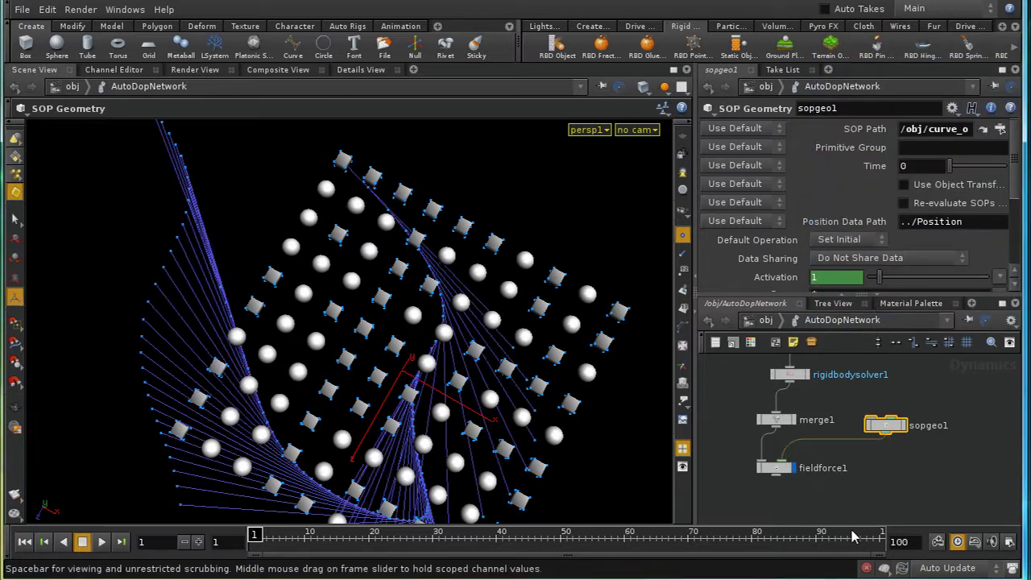
Revert fieldforce1's Max Distance to its default and set its Scale Force to 50
click(778, 470)
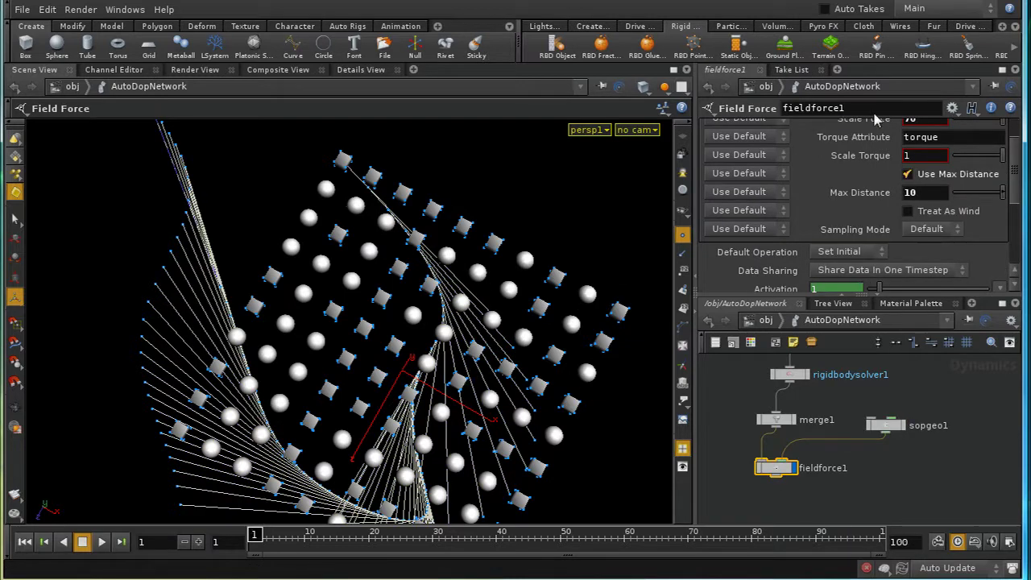
scroll(1012, 139, up, 2)
click(822, 130)
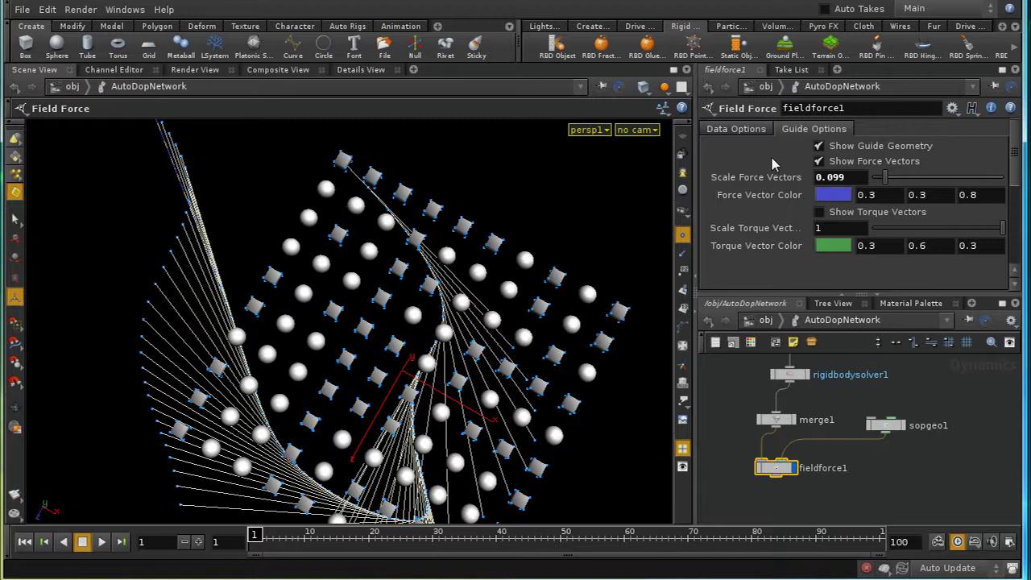
click(742, 130)
right_click(860, 242)
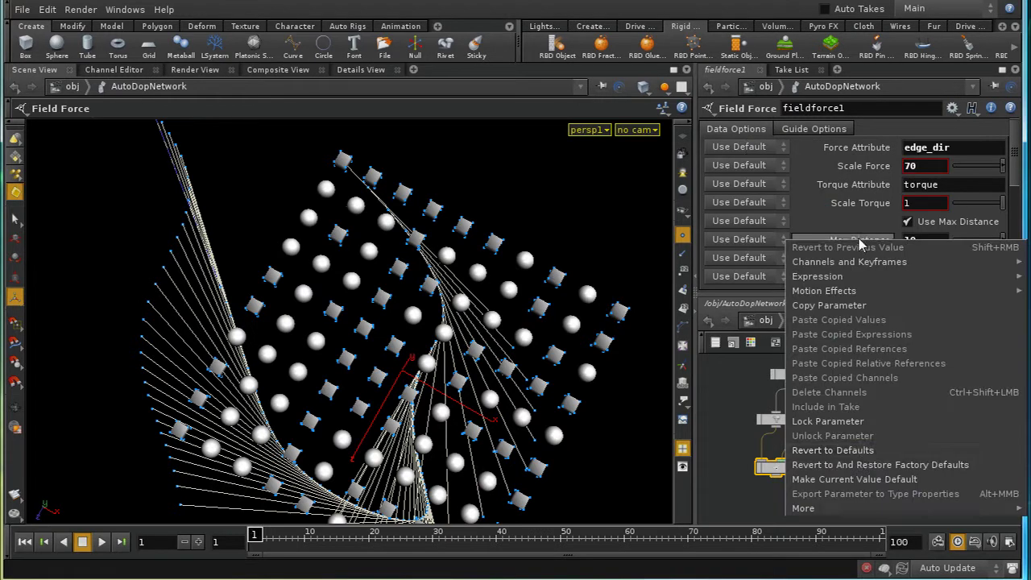
click(863, 450)
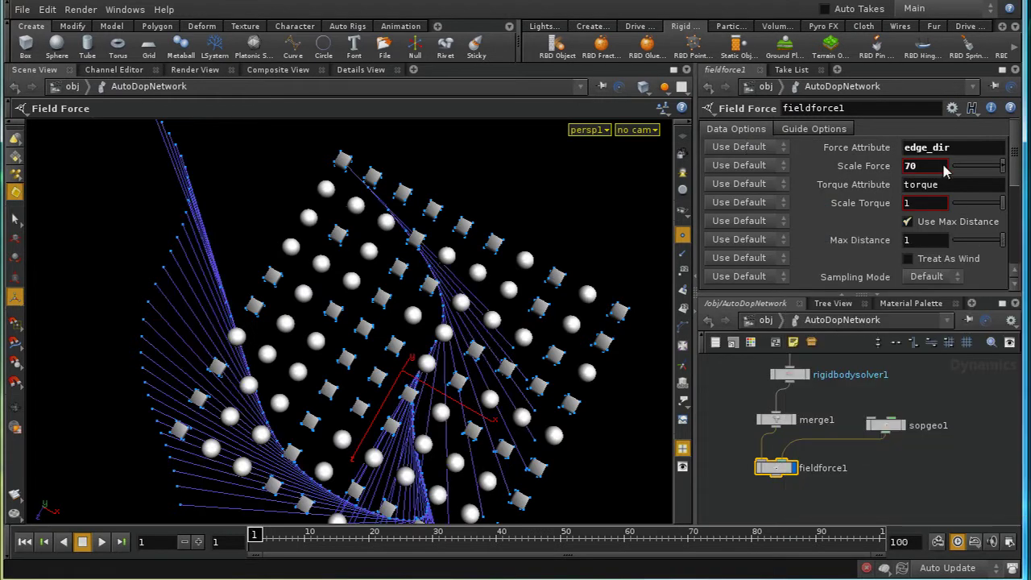
drag(934, 167, 900, 169)
text(50)
key(Return)
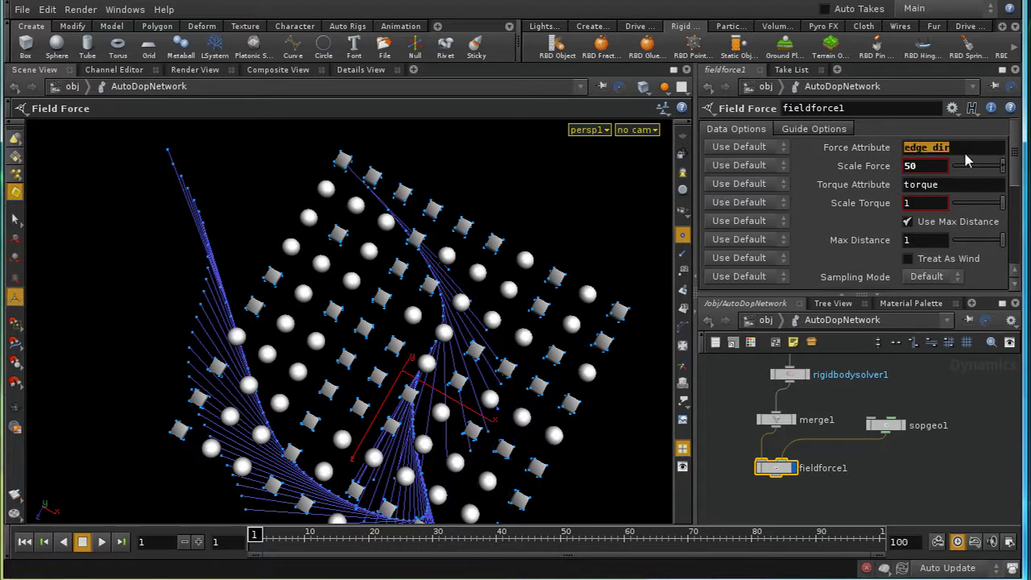
Revert fieldforce1's Force Attribute to its default and set it back to edge_dir
right_click(849, 153)
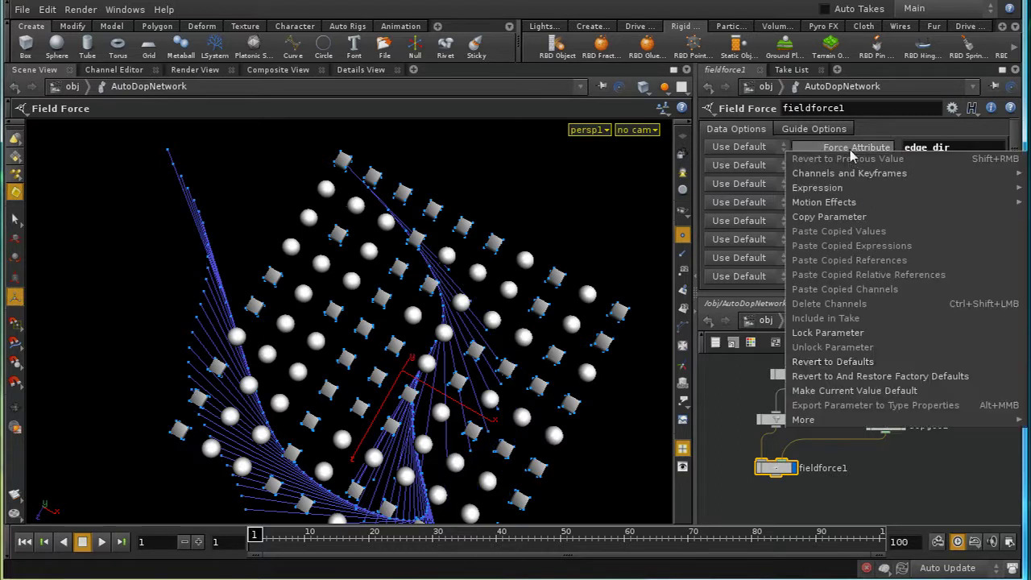
click(894, 361)
click(939, 150)
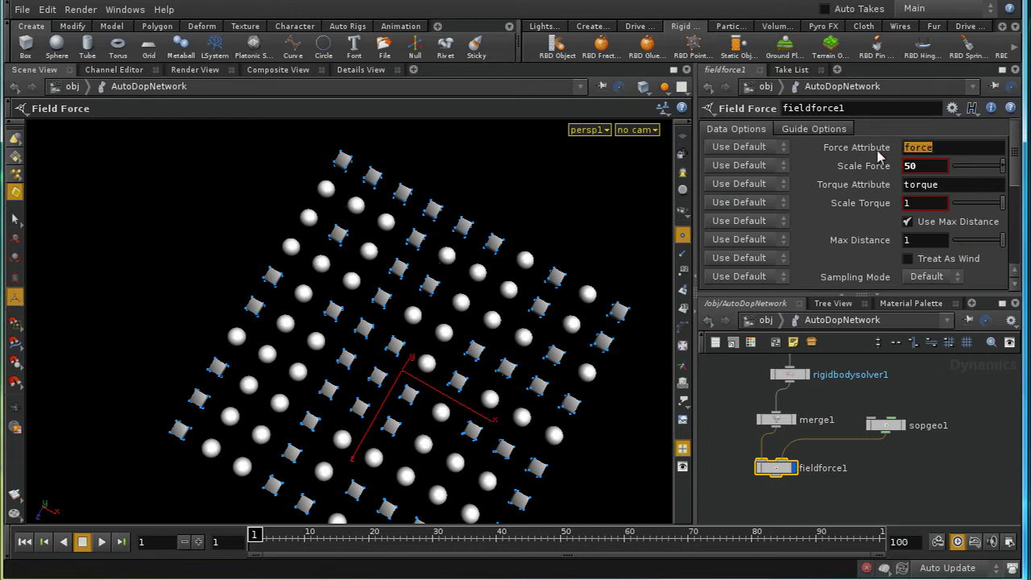
text(e)
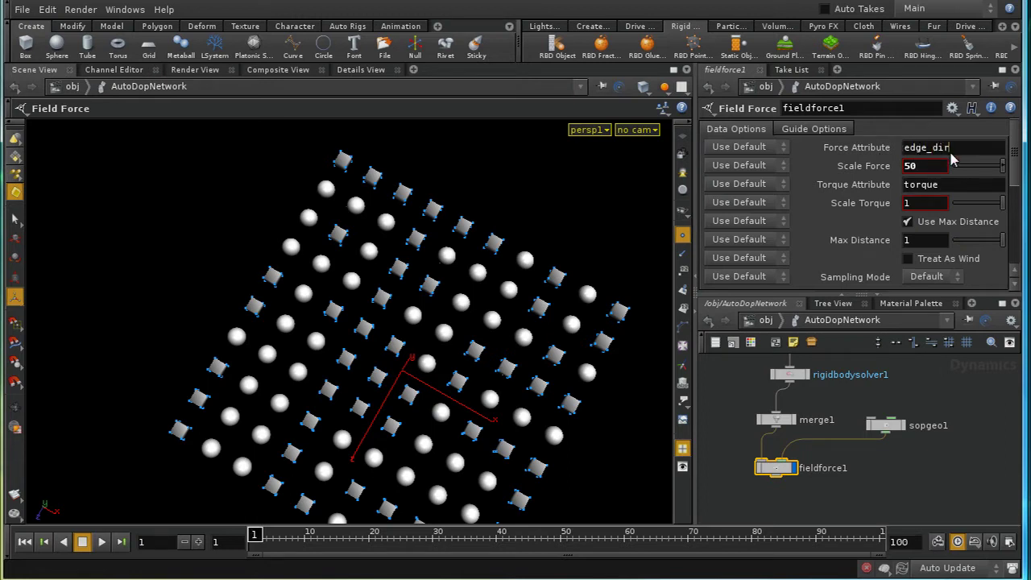
text(dge_dir)
key(Return)
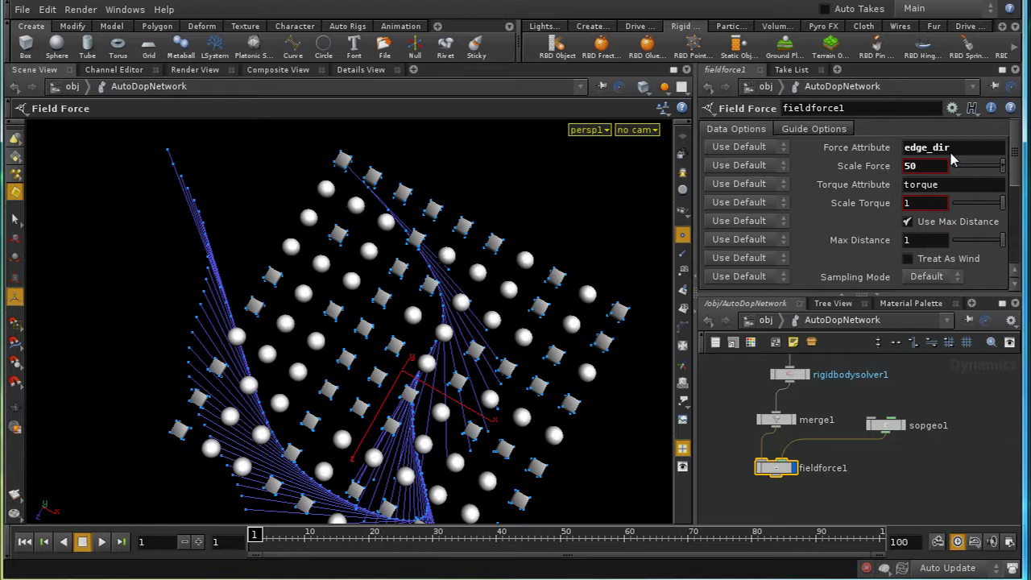
Play the simulation from the first frame twice to examine how the curve's edge force moves the boxes and spheres
click(102, 542)
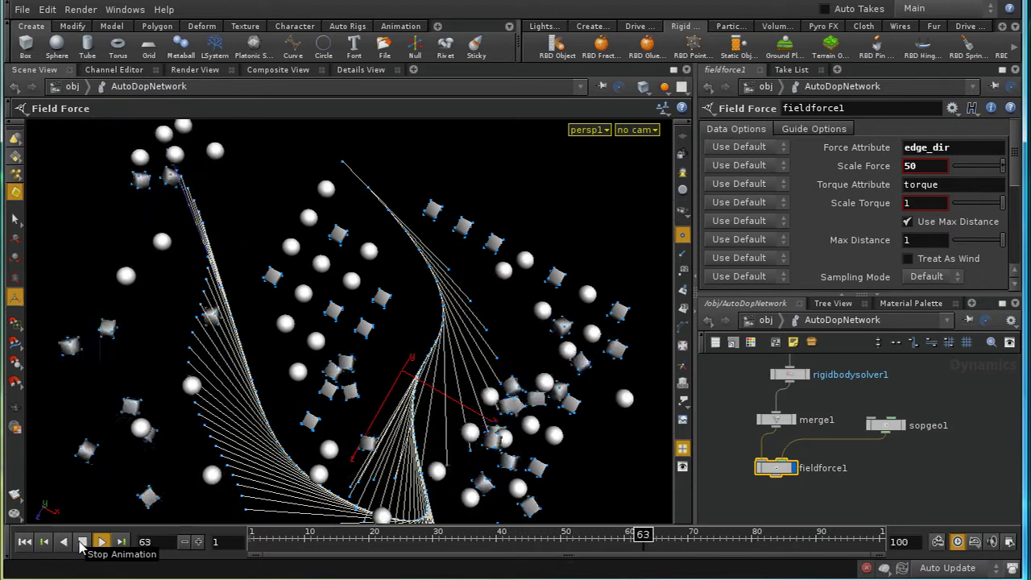
click(80, 542)
click(25, 541)
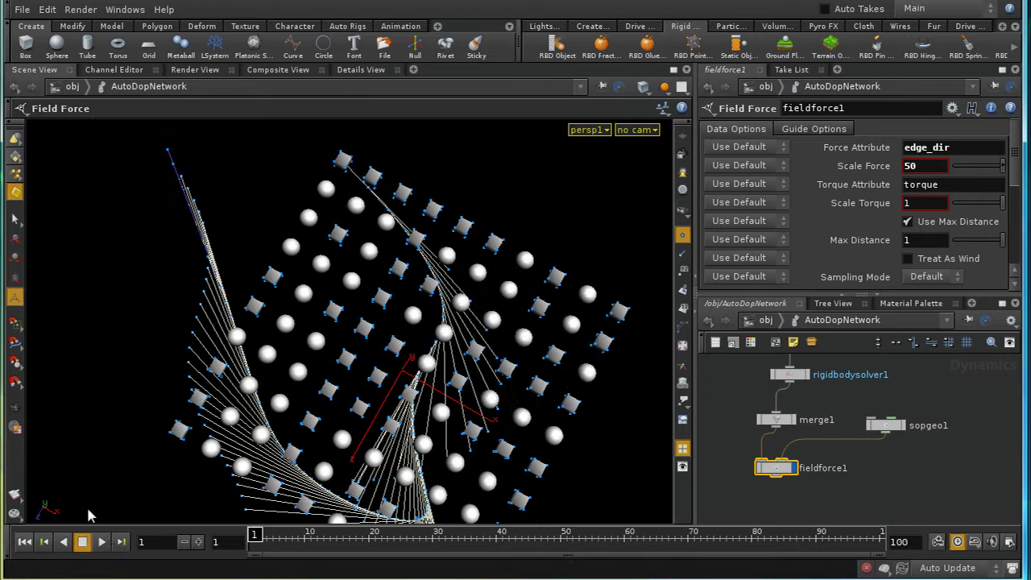
scroll(321, 280, down, 5)
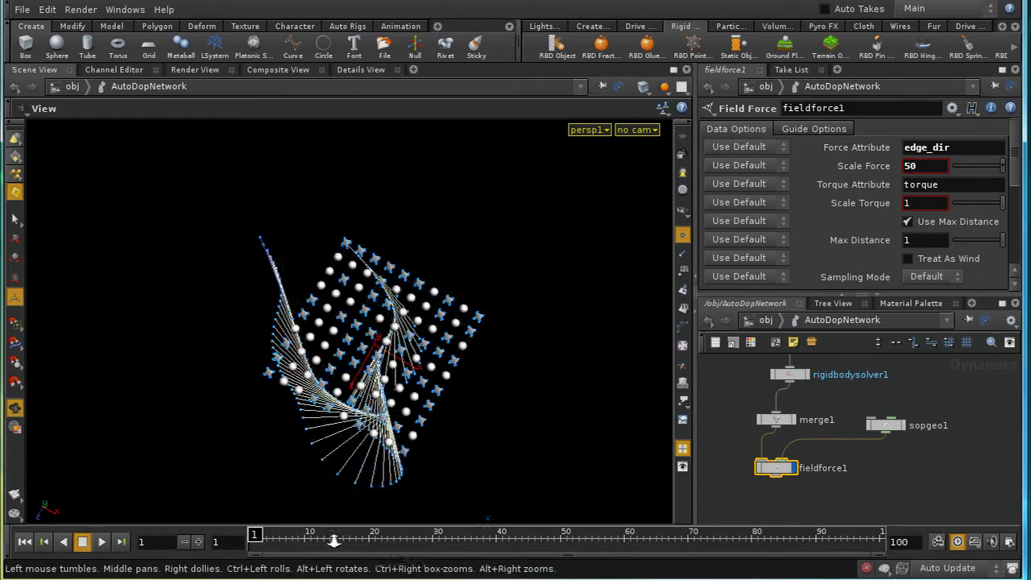
click(101, 541)
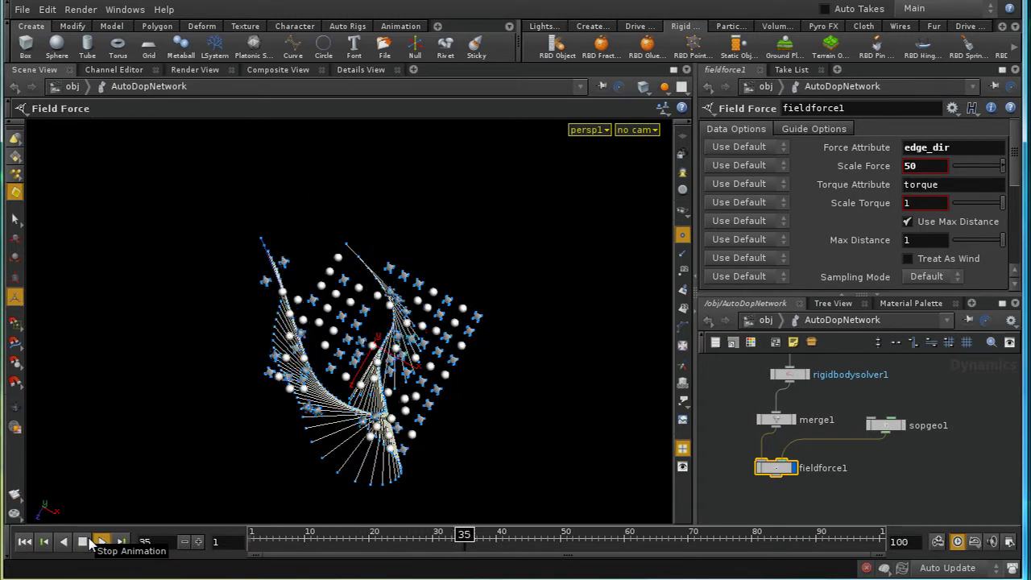
click(87, 542)
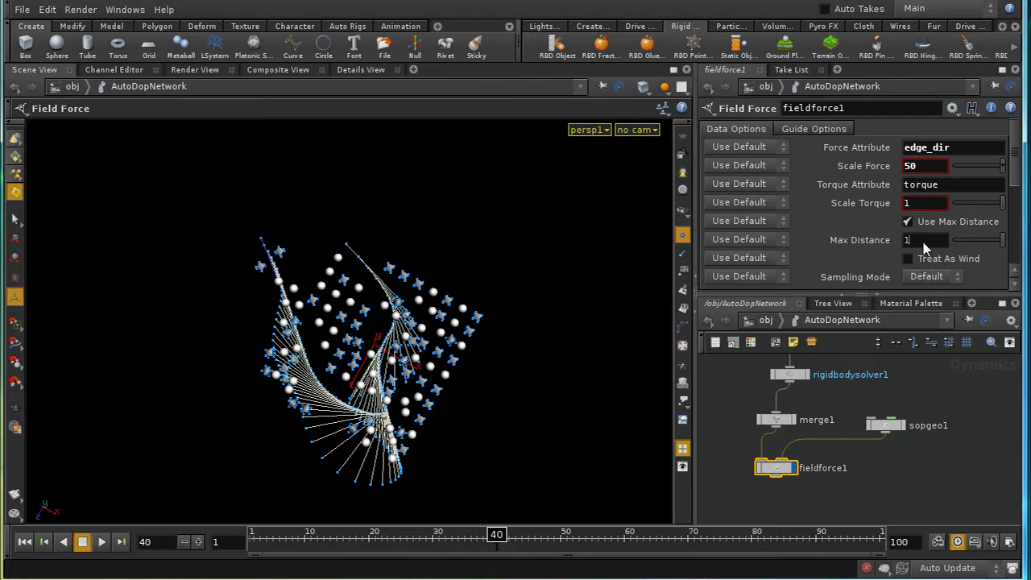
Set fieldforce1's Max Distance to 10, replay the simulation from the start and return to frame 1
key(Return)
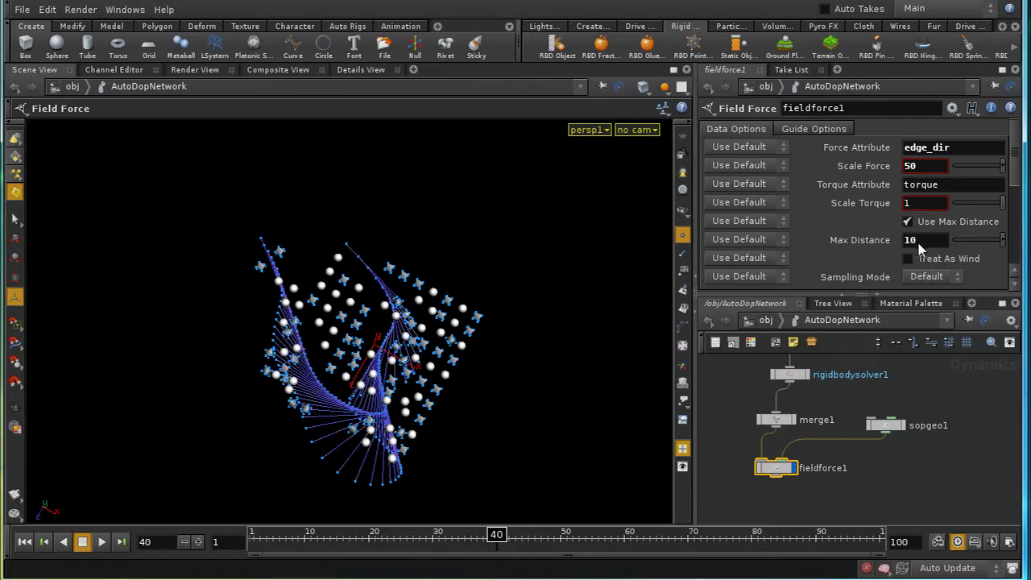
click(24, 541)
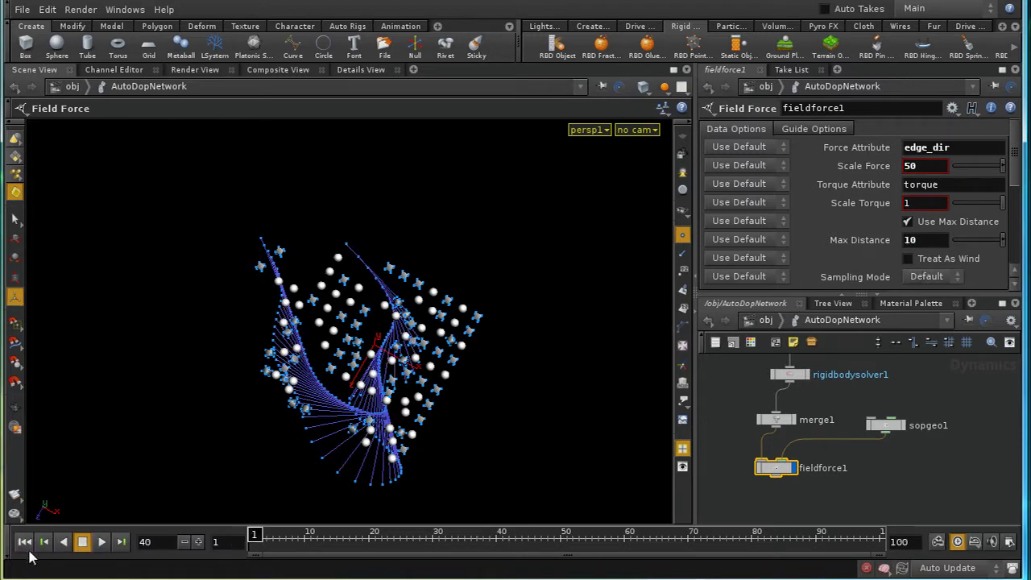
click(101, 541)
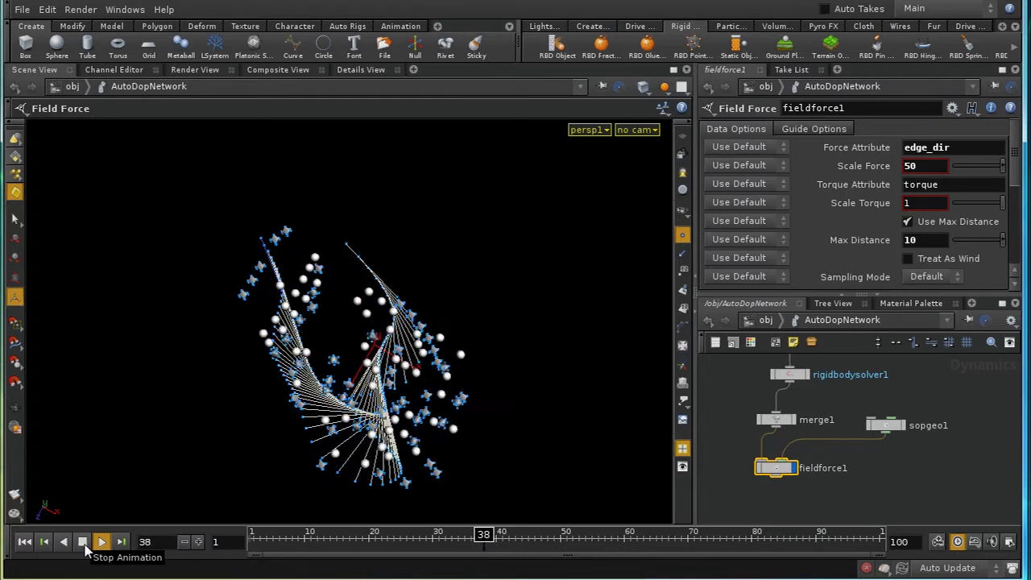
click(83, 543)
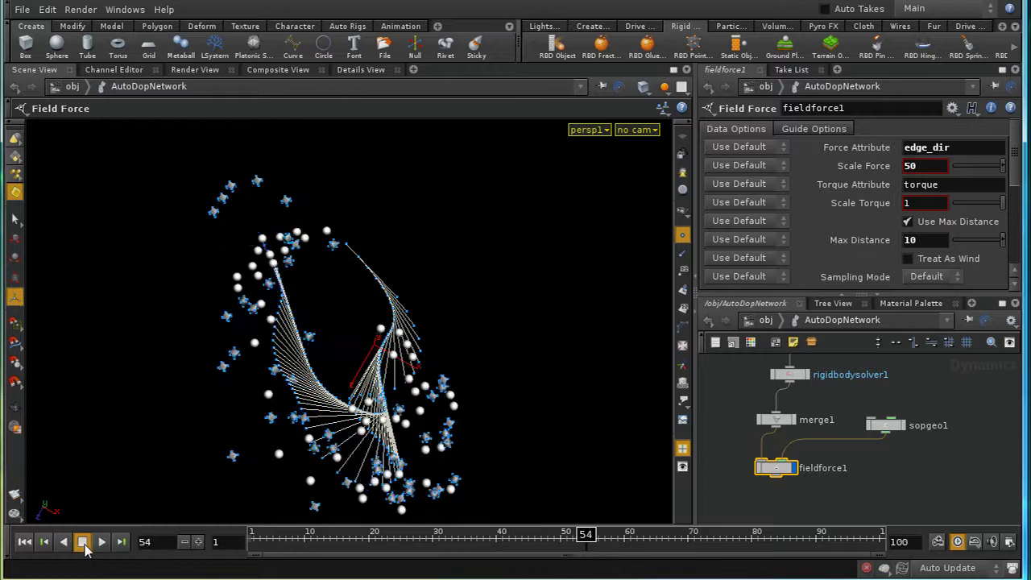
click(26, 543)
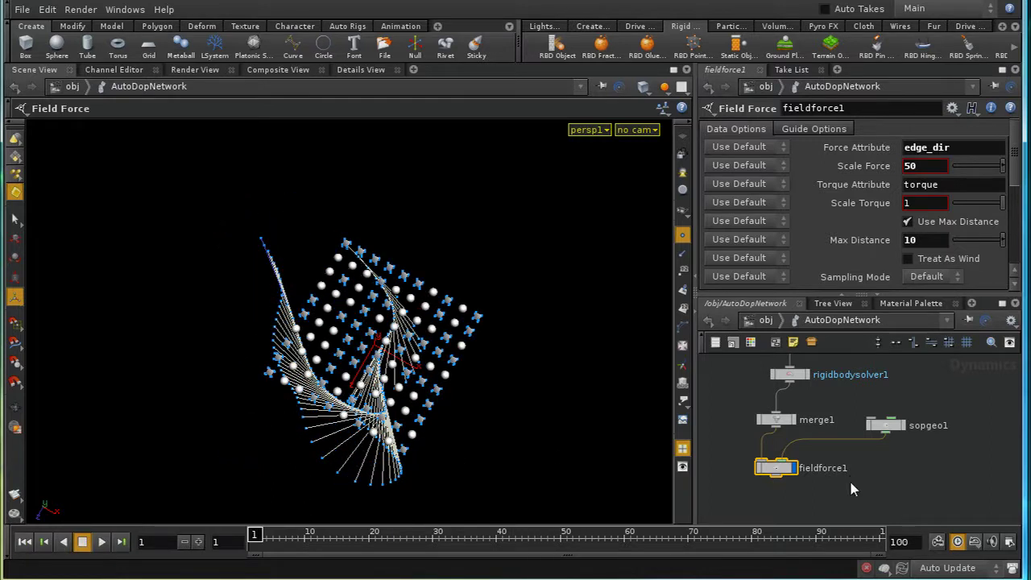
Look over the force node types available for the DOP network without adding one
middle_drag(850, 480, 911, 467)
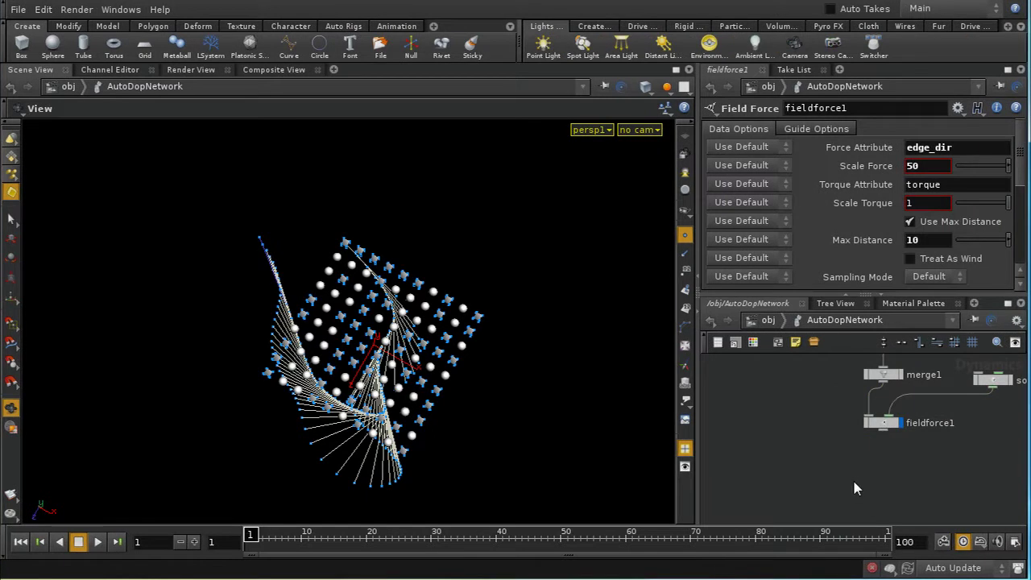
middle_drag(854, 480, 863, 455)
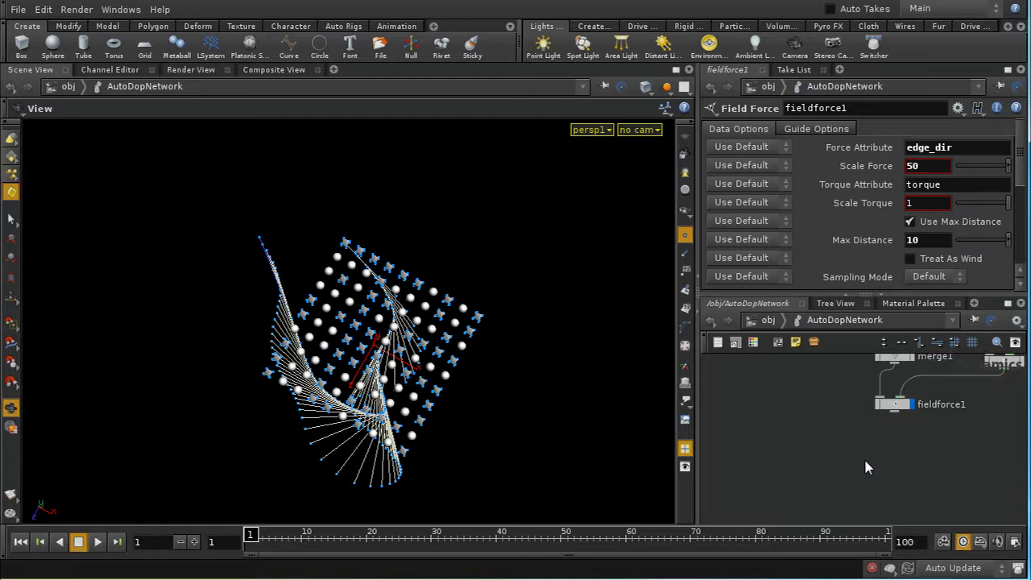
key(Tab)
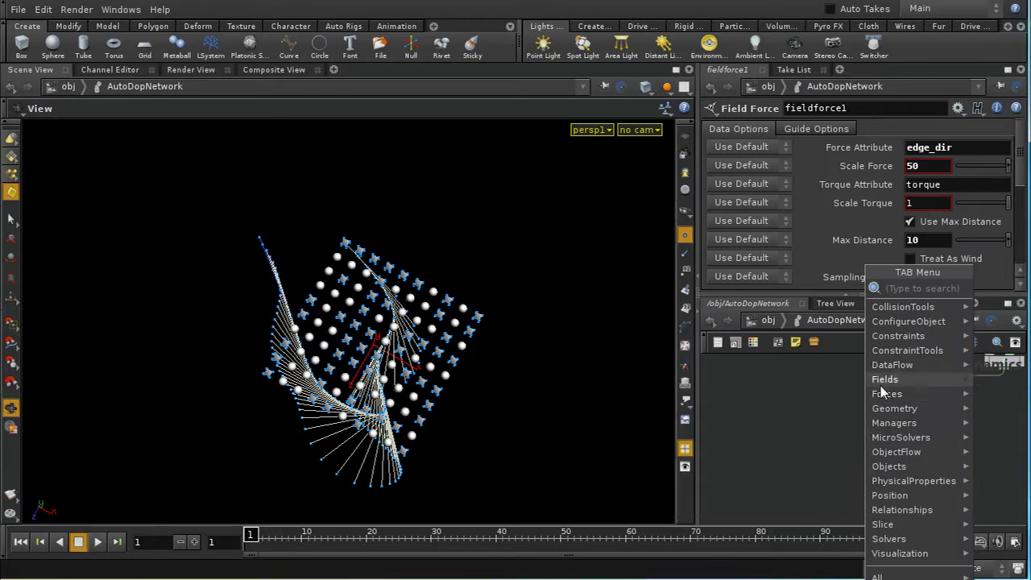
mouse_move(878, 382)
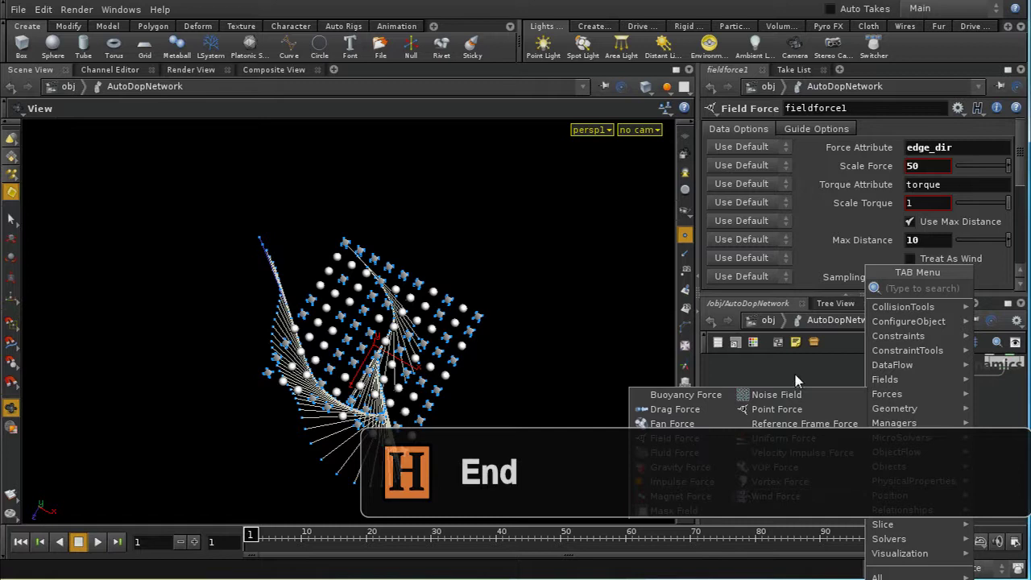
key(Escape)
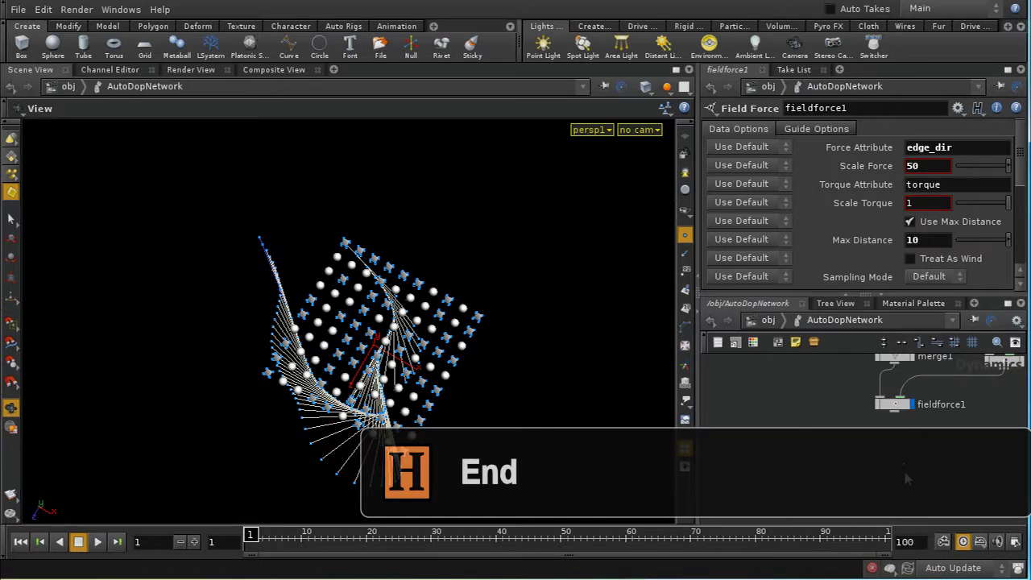
middle_drag(903, 468, 872, 462)
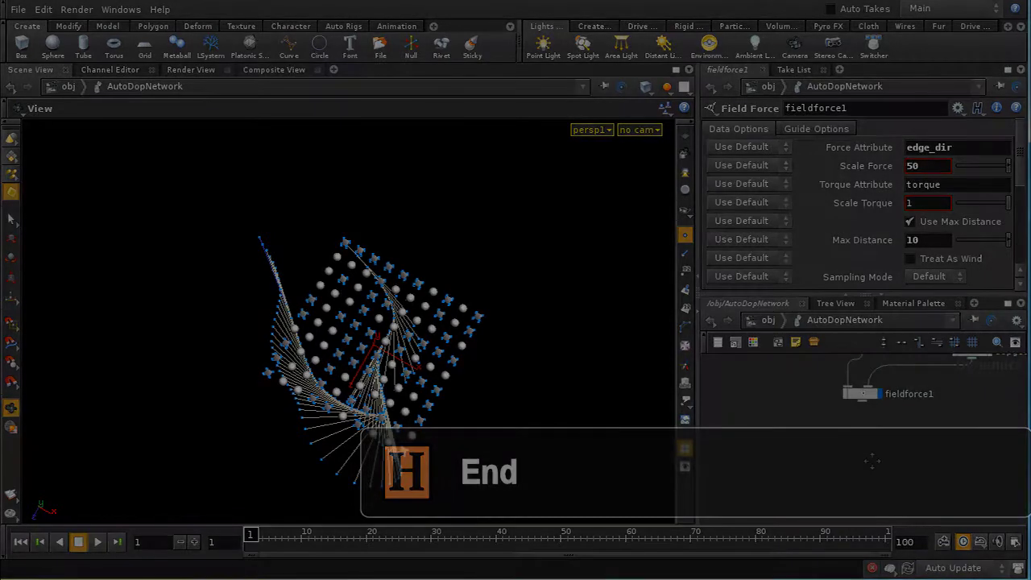